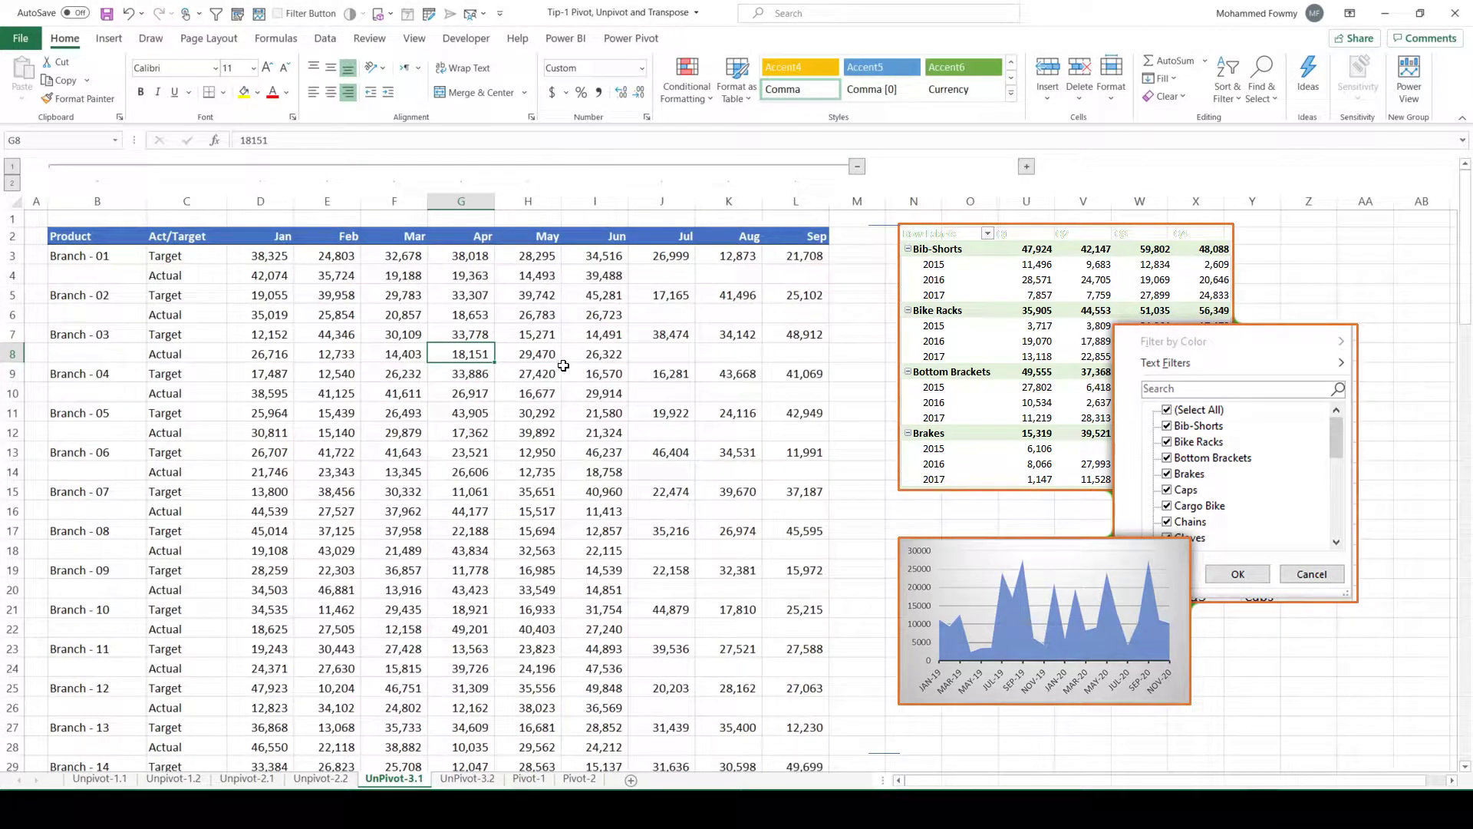
Switch to the Unpivot-1.1 sheet with the 2015–2018 product sales table
click(1026, 166)
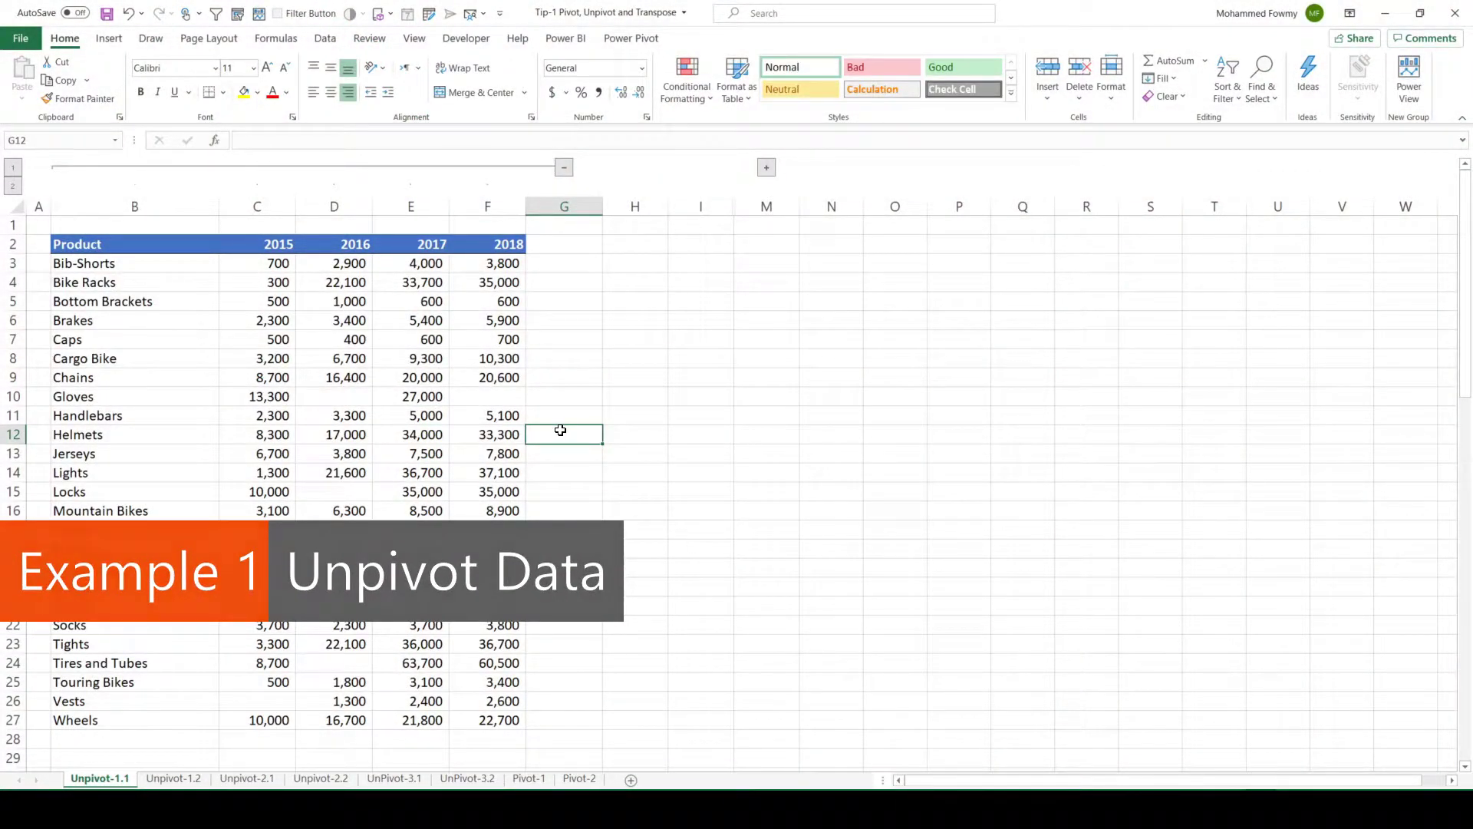
click(159, 342)
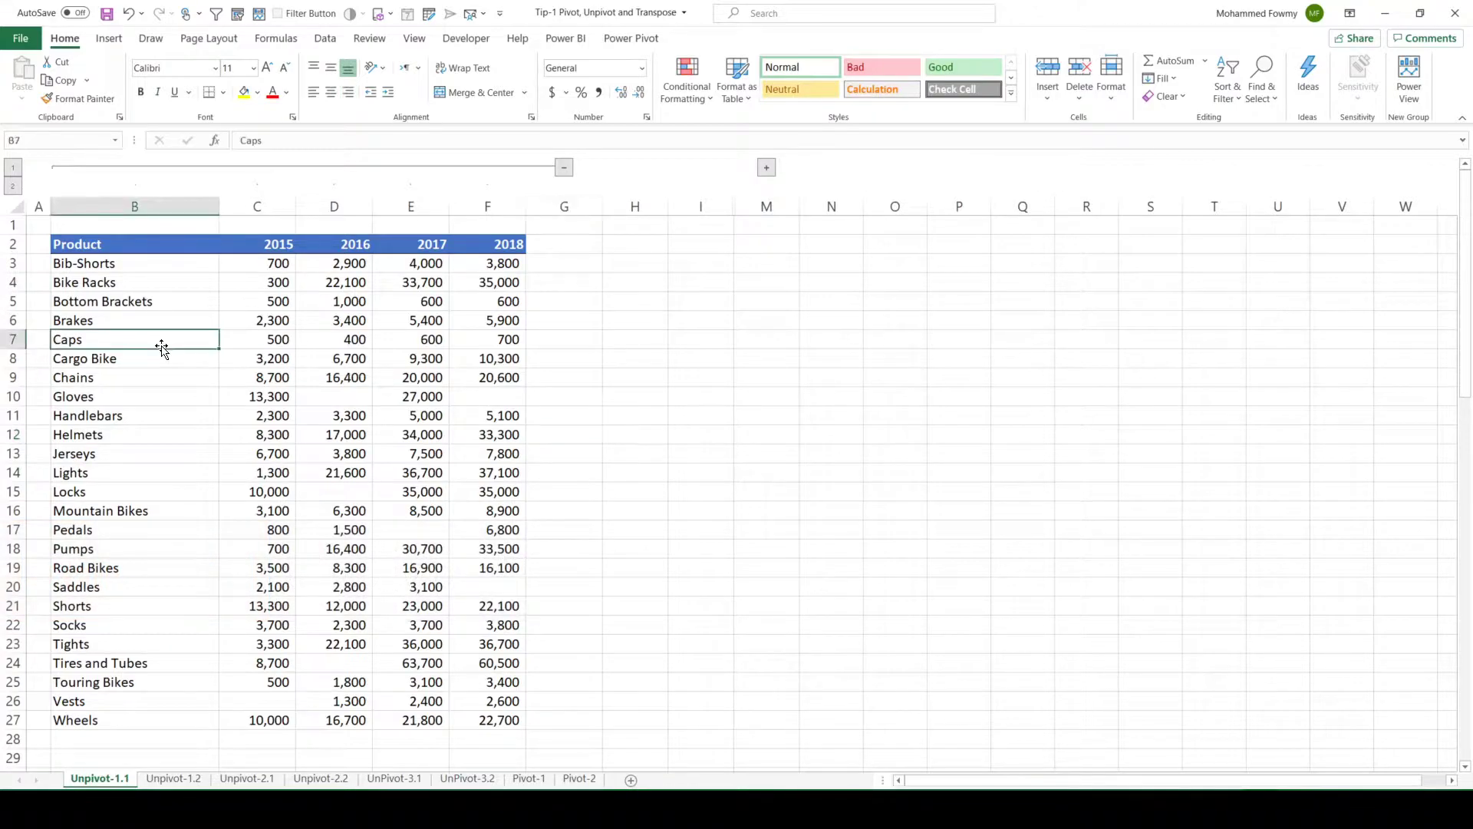
click(294, 305)
click(156, 265)
click(270, 245)
drag(125, 244, 105, 720)
drag(286, 244, 480, 243)
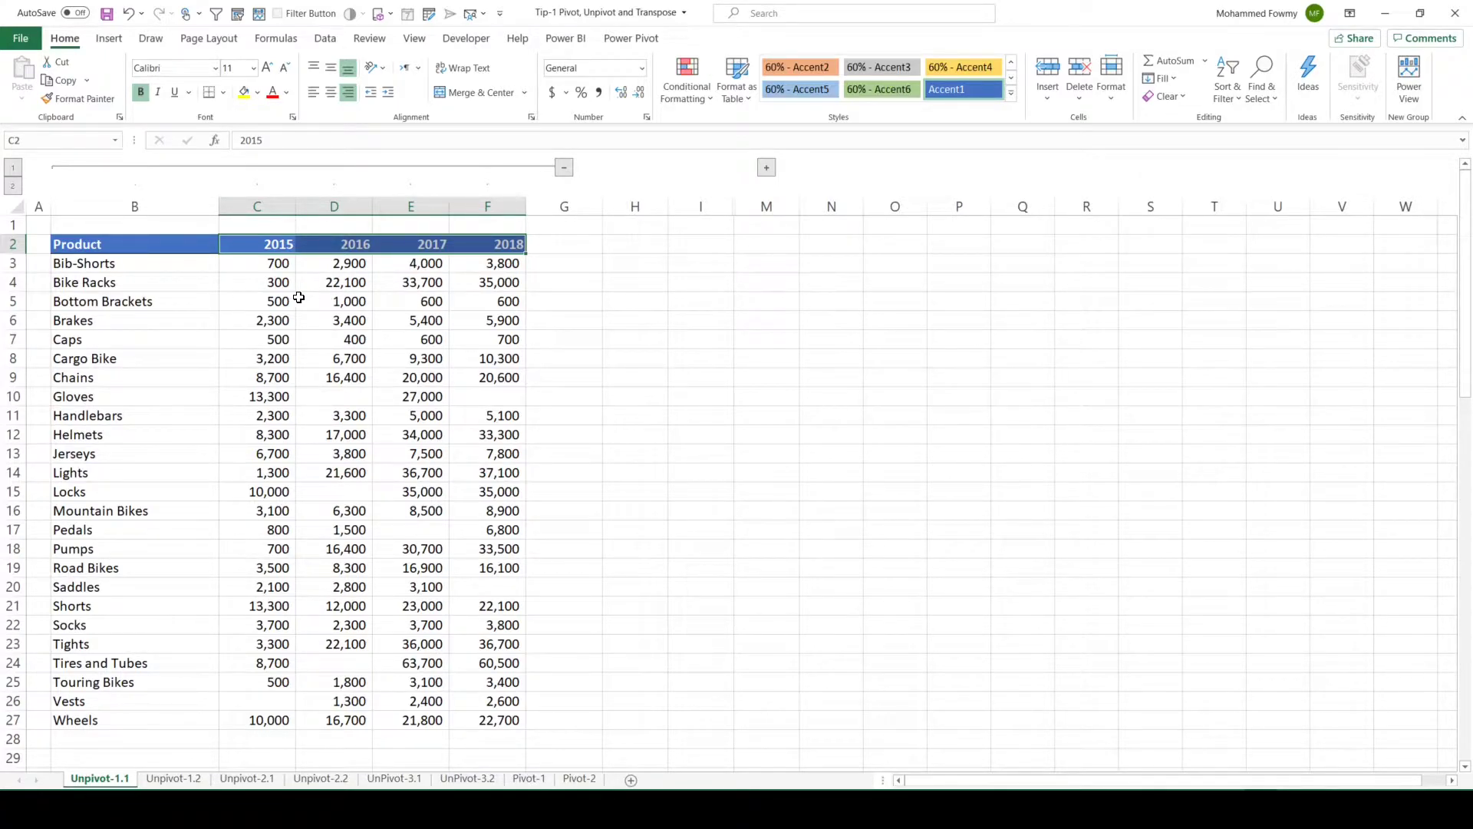
drag(269, 263, 501, 728)
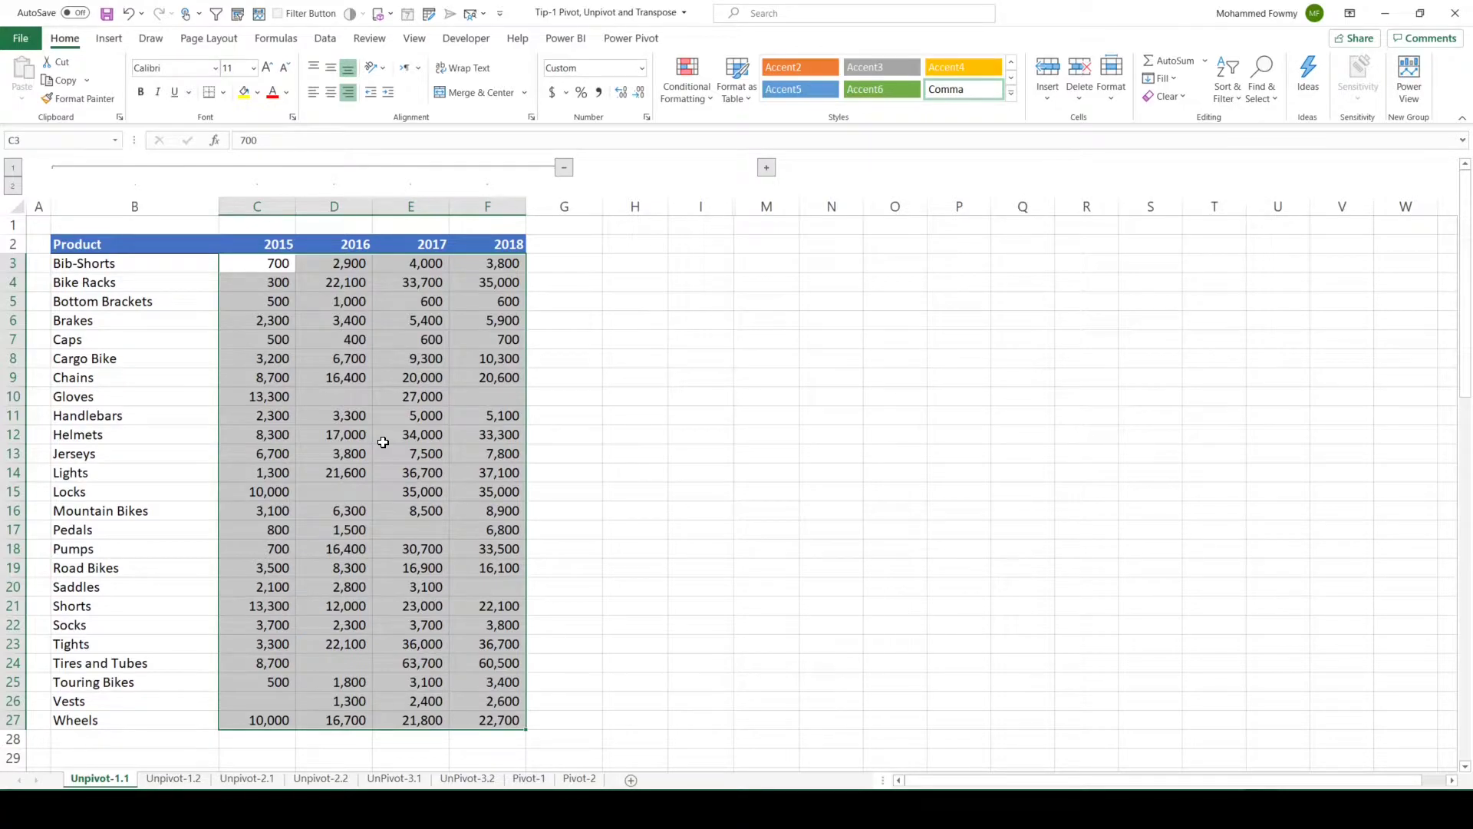
click(409, 343)
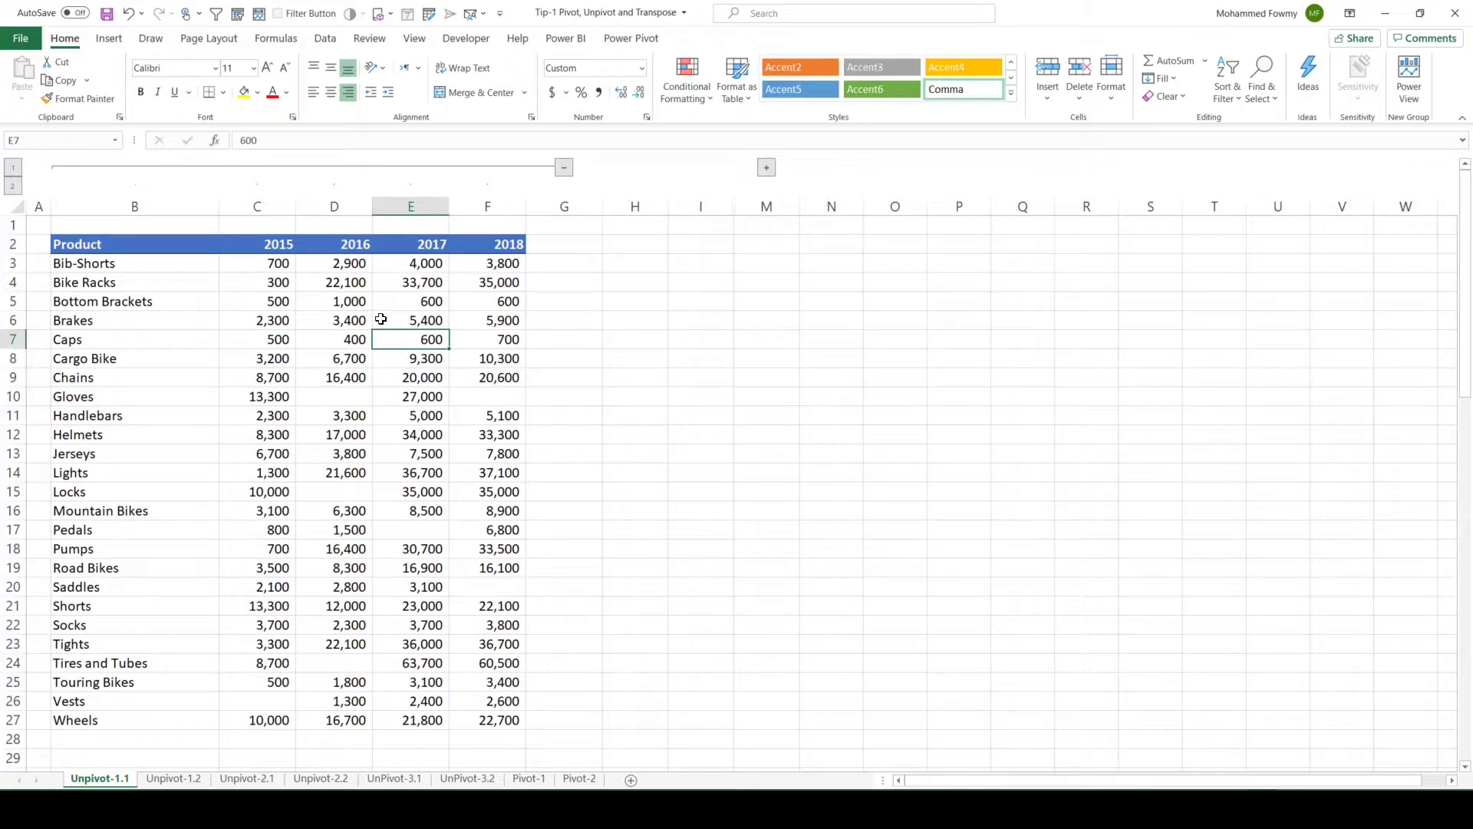
drag(145, 242, 491, 722)
key(ctrl+c)
scroll(307, 537, down, 3)
click(121, 623)
right_click(123, 623)
click(178, 268)
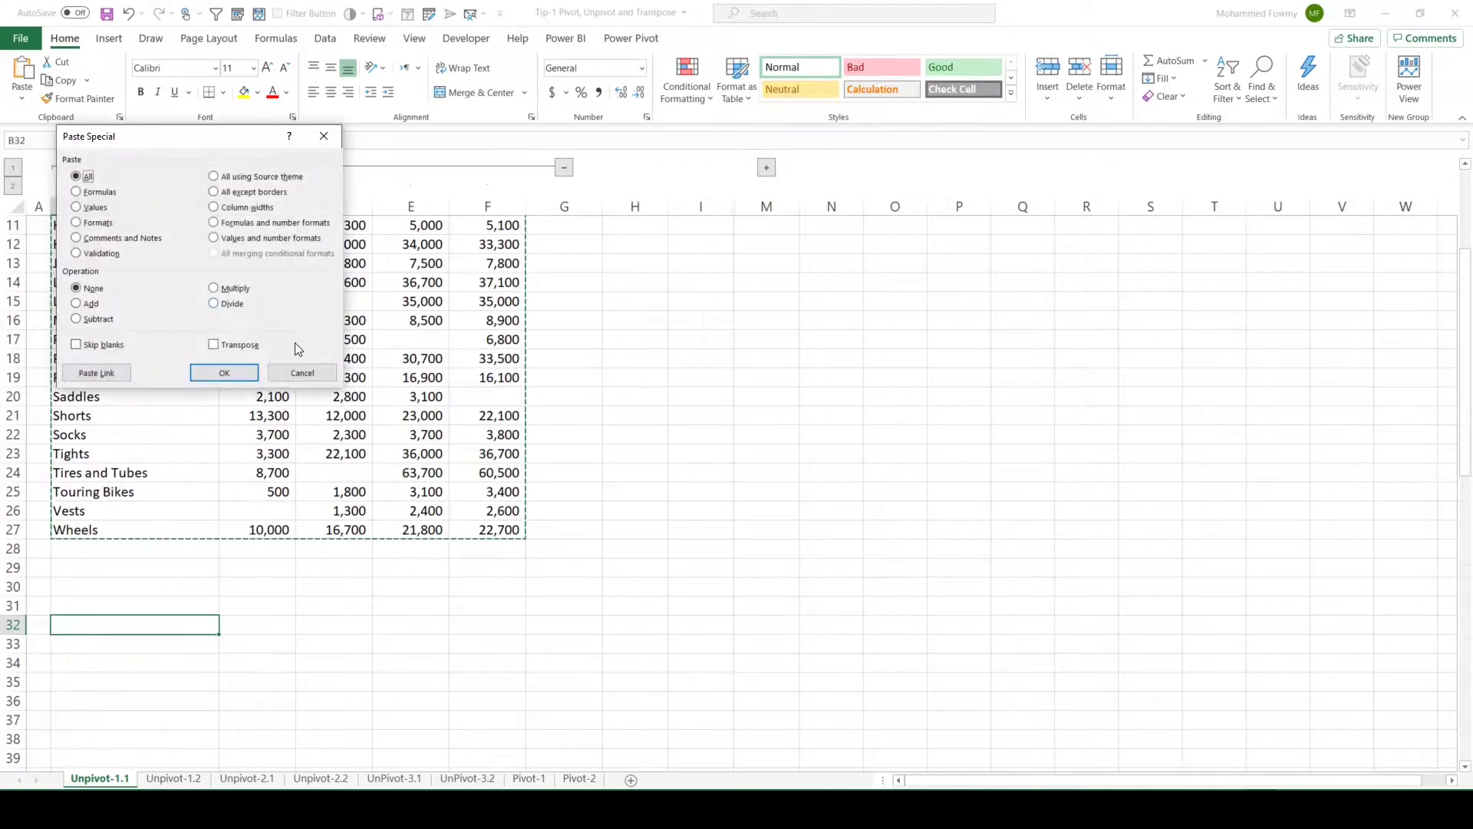
click(228, 345)
click(224, 372)
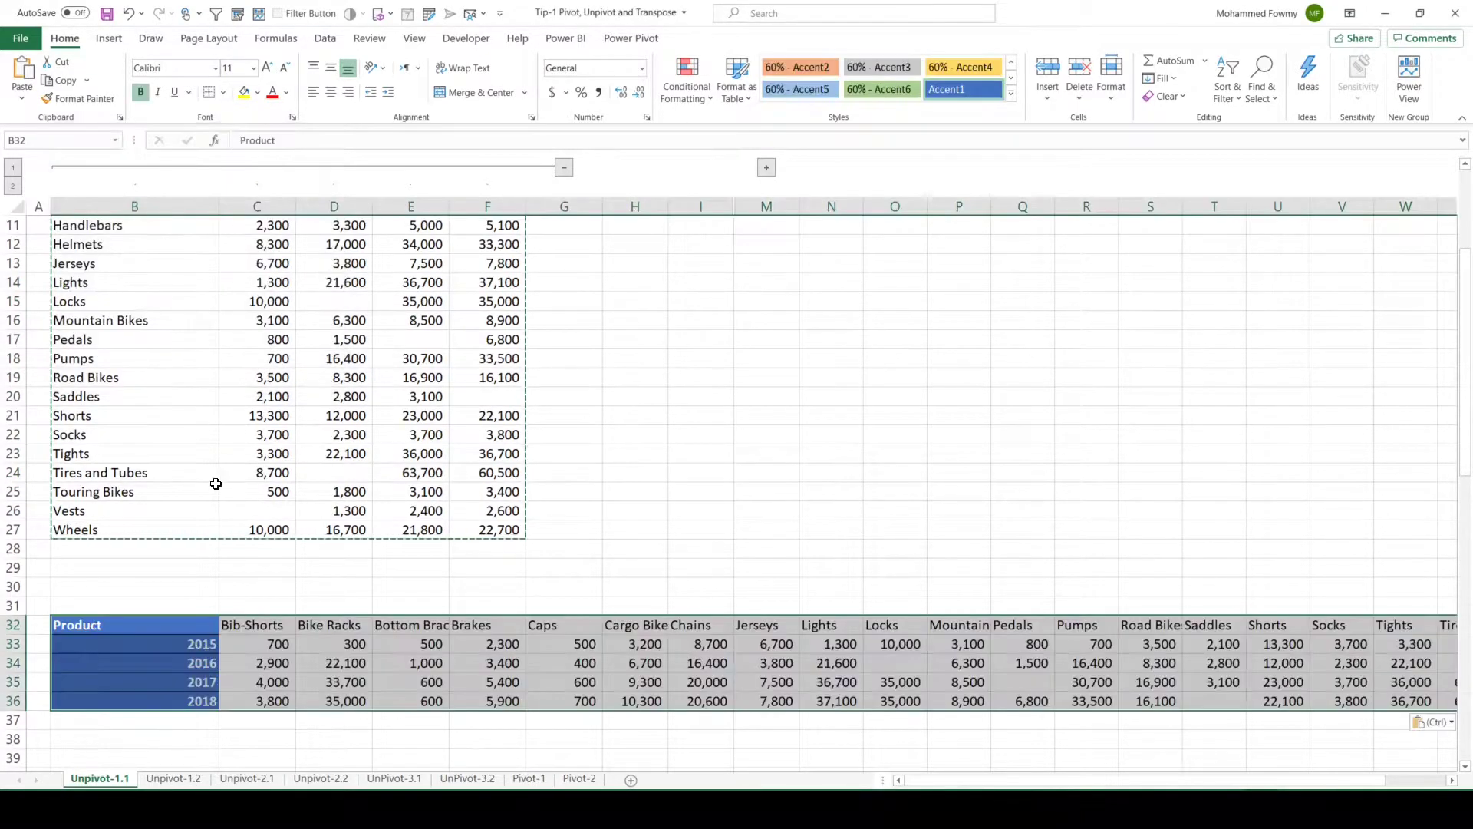
click(452, 661)
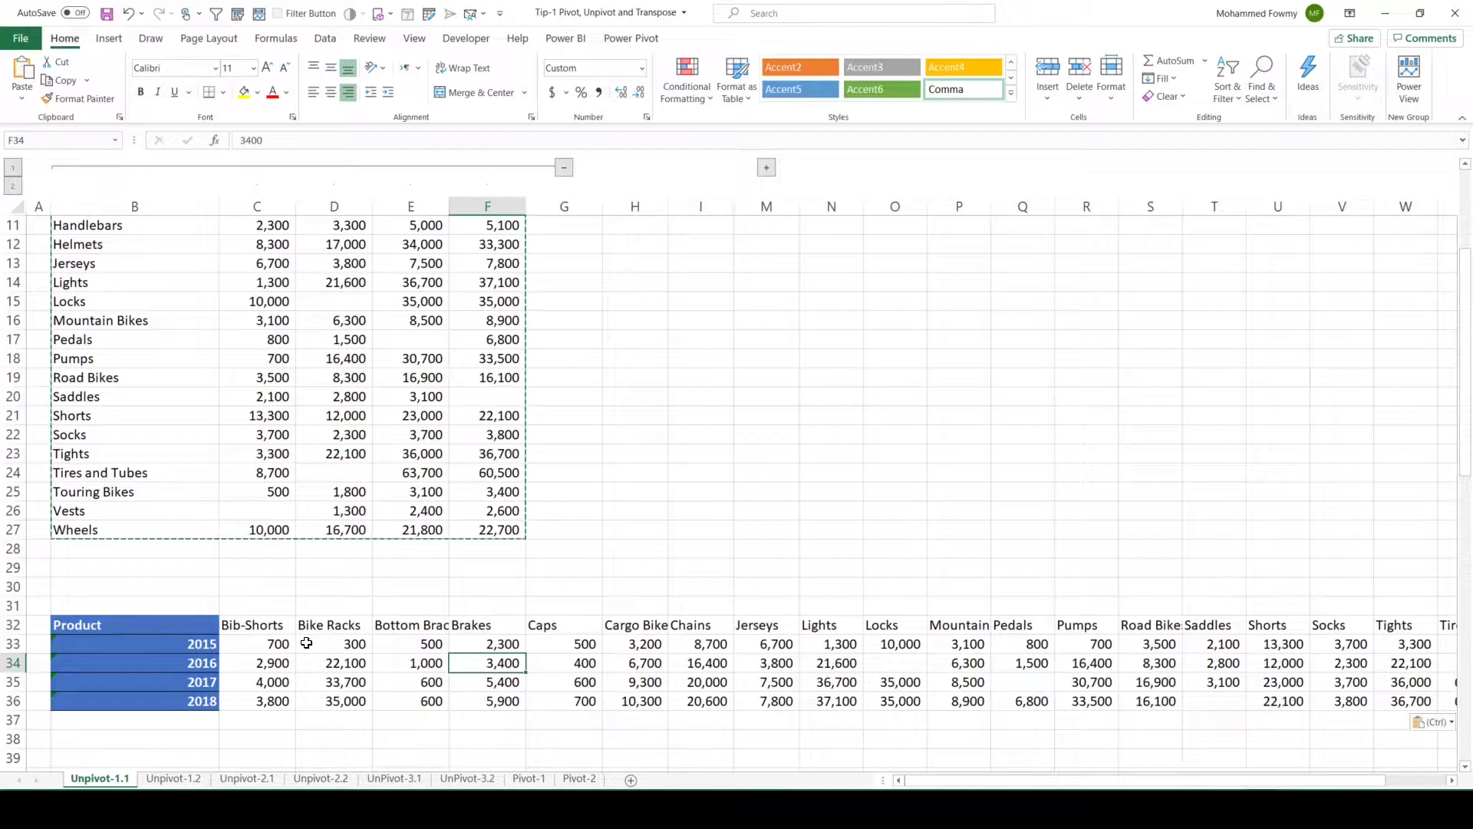
drag(12, 625, 13, 700)
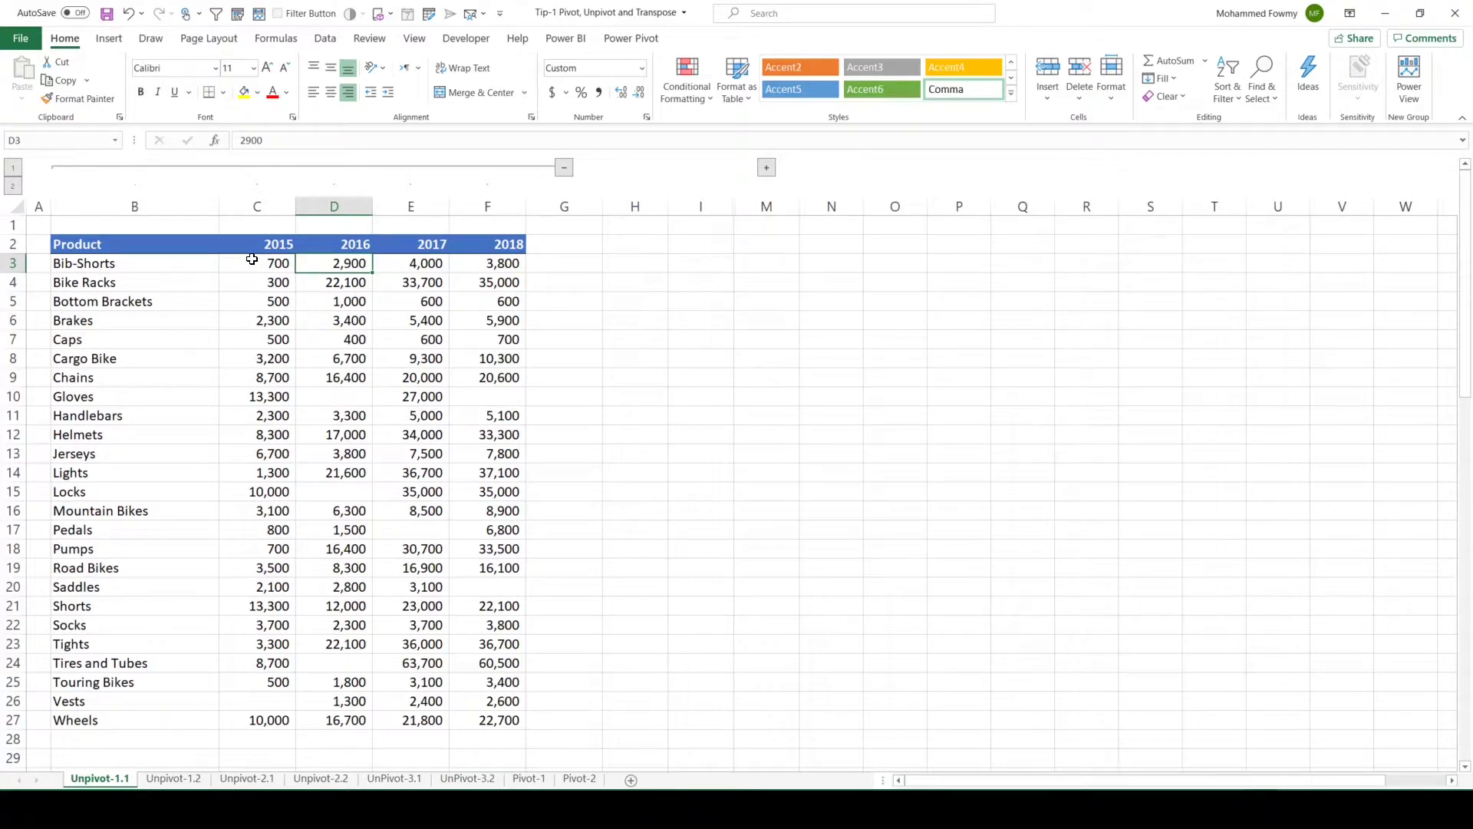
Expand the collapsed group to reveal the Year/Product/Sales table in J–L and compare it with B2:F27
click(767, 168)
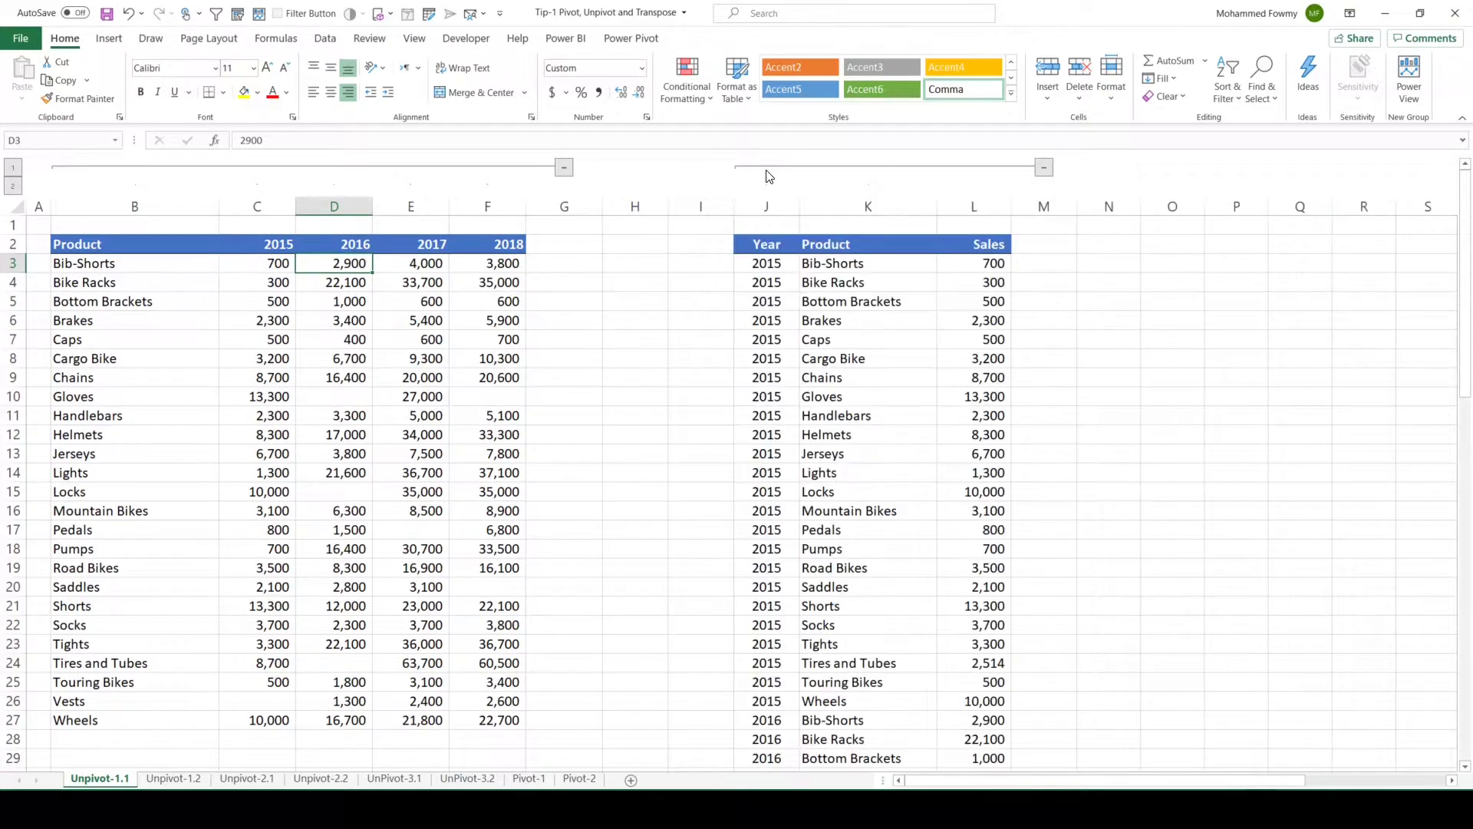
click(770, 249)
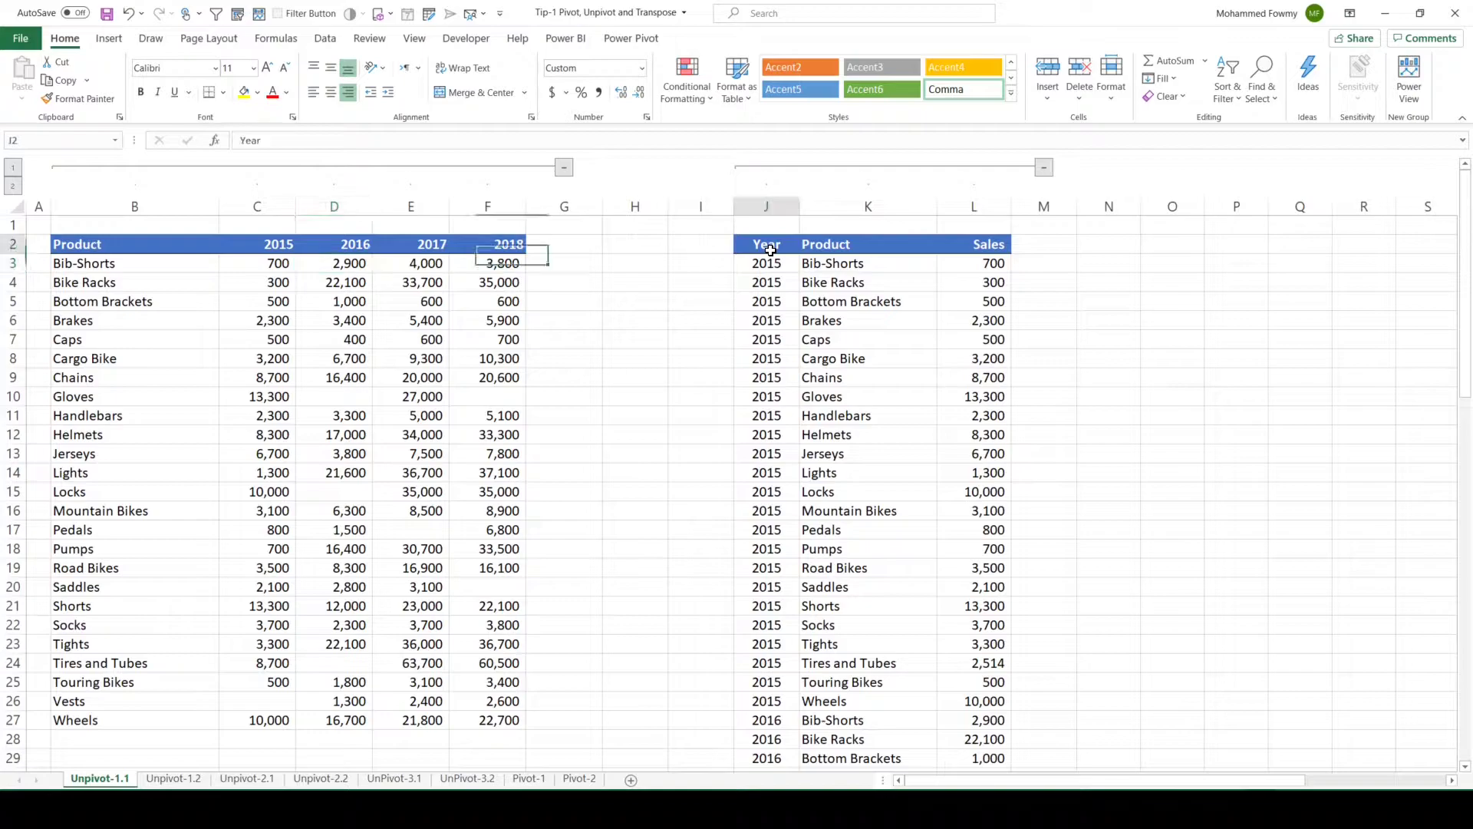
click(847, 244)
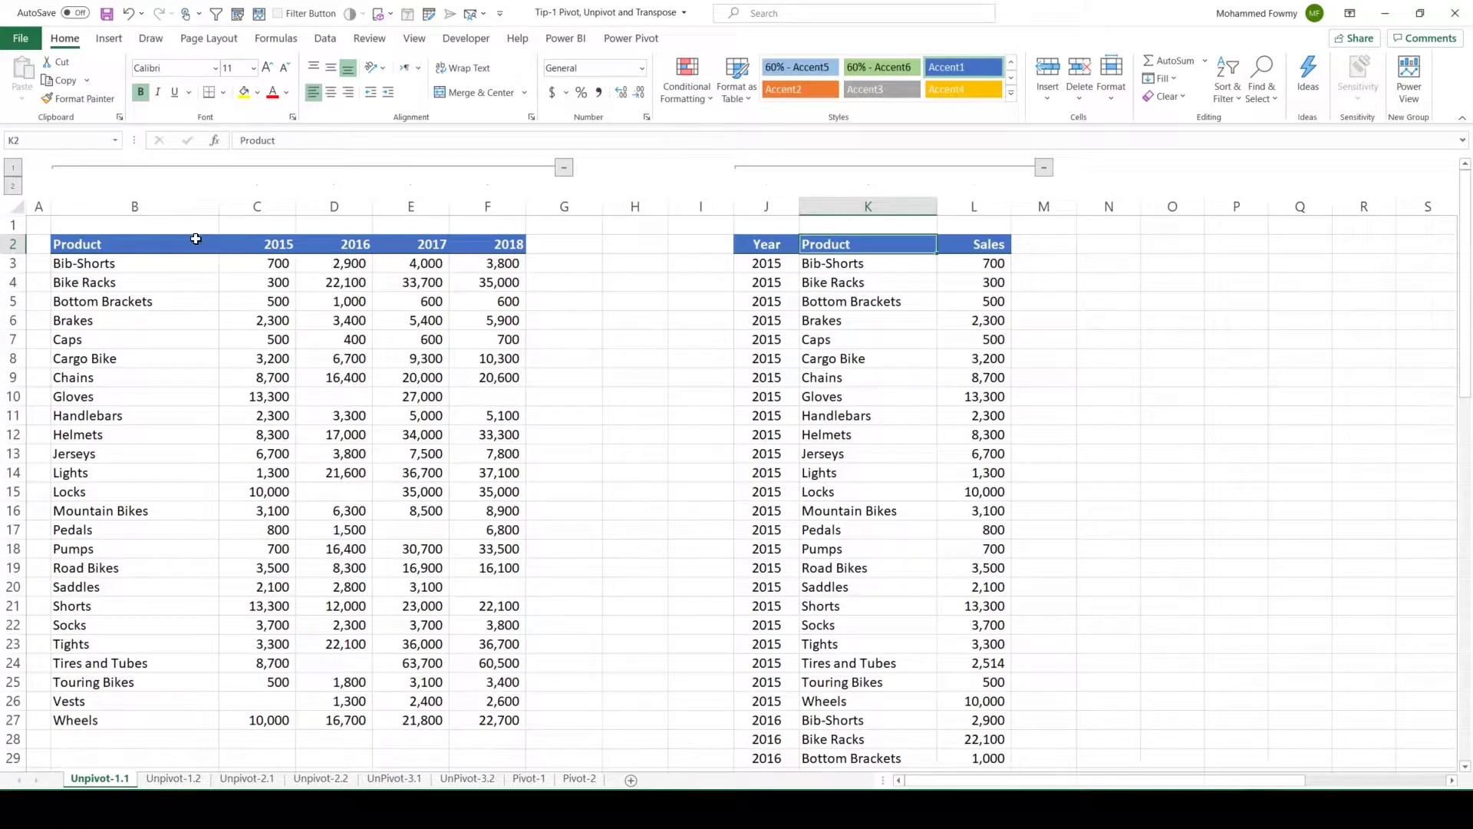
mouse_move(115, 242)
mouse_down()
mouse_move(483, 365)
mouse_move(514, 723)
mouse_up()
click(779, 245)
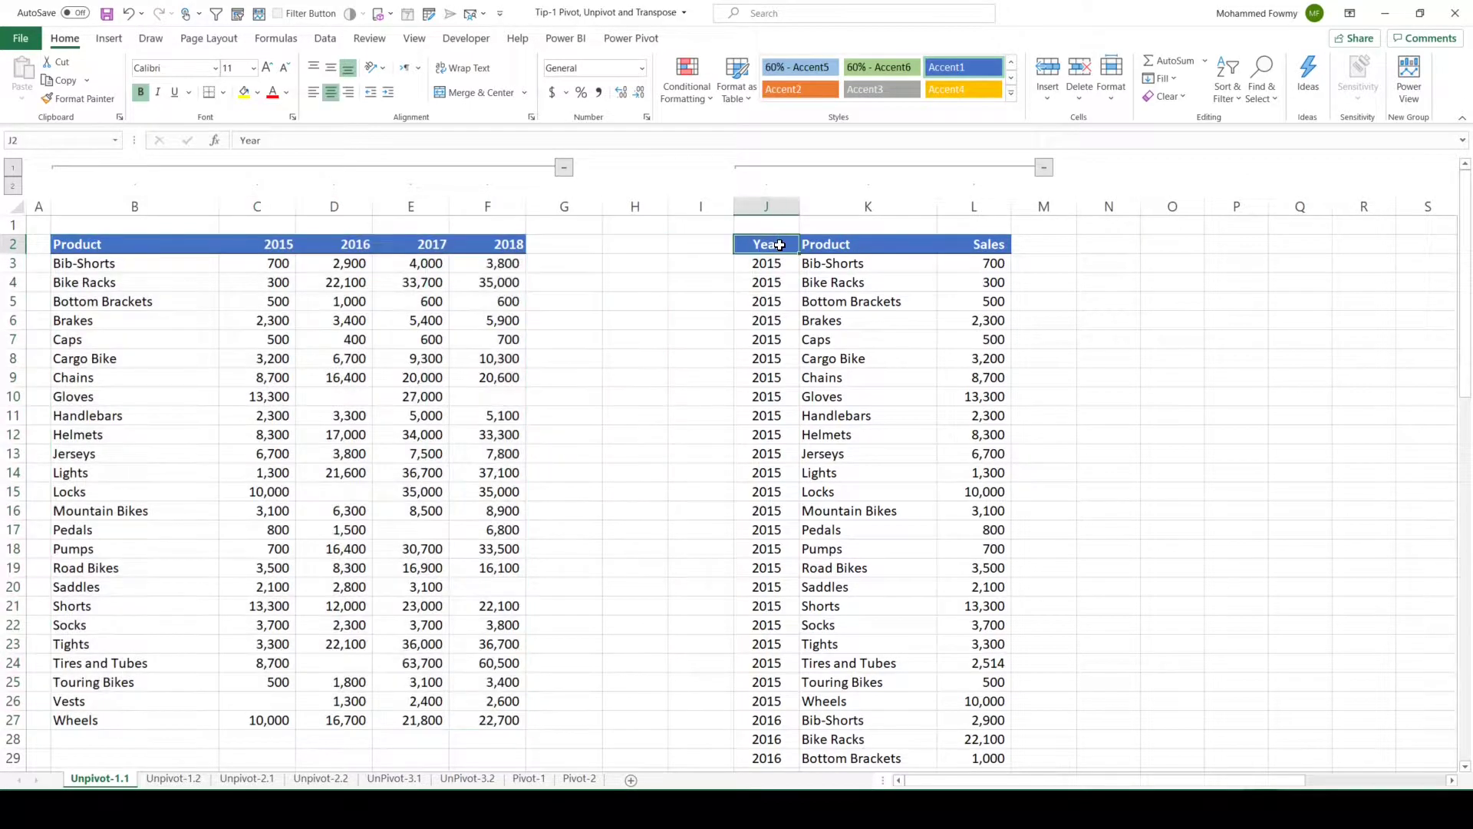
click(872, 285)
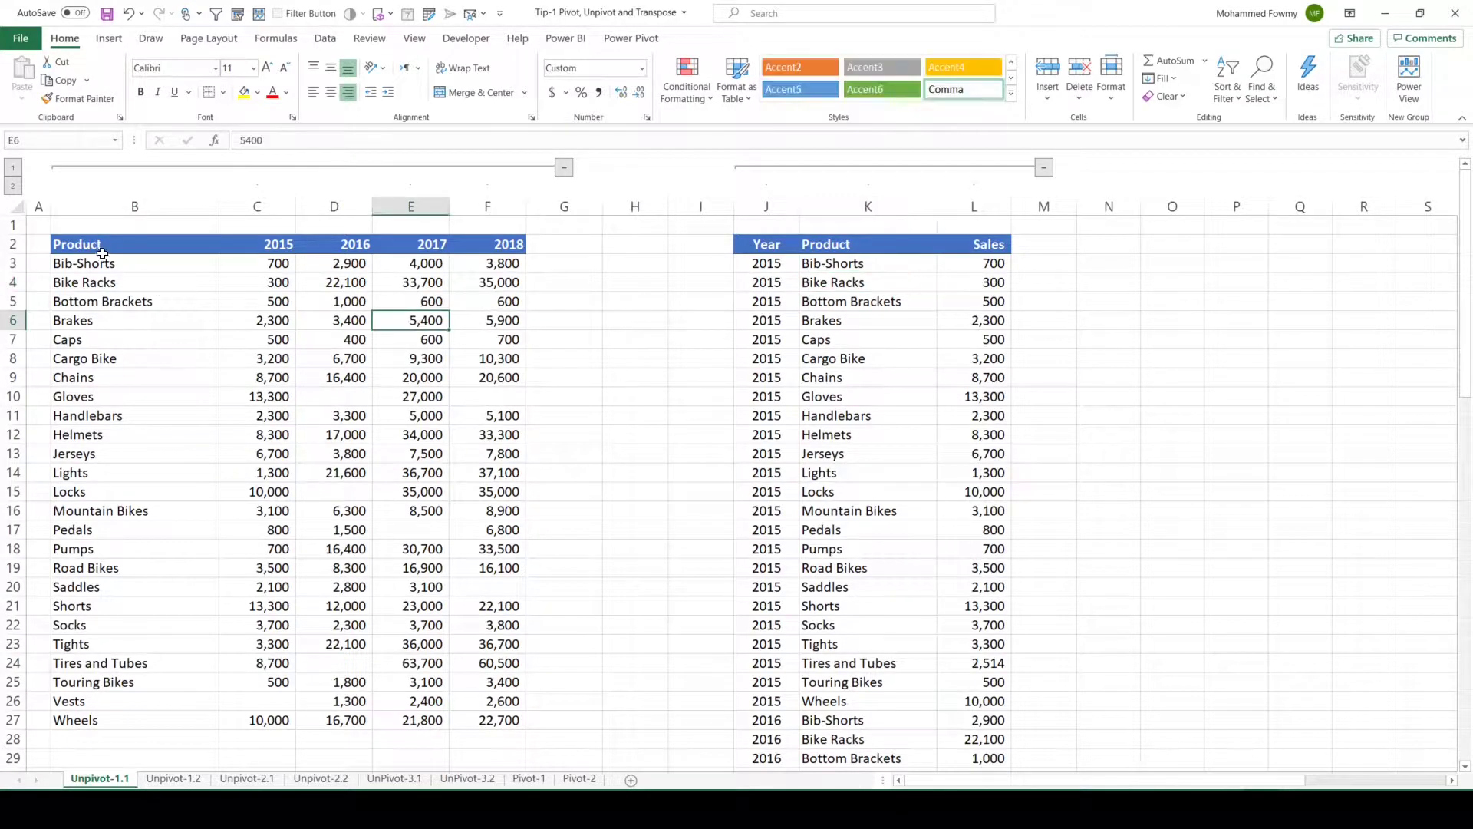
mouse_move(107, 247)
mouse_down()
mouse_move(486, 434)
mouse_move(500, 719)
mouse_up()
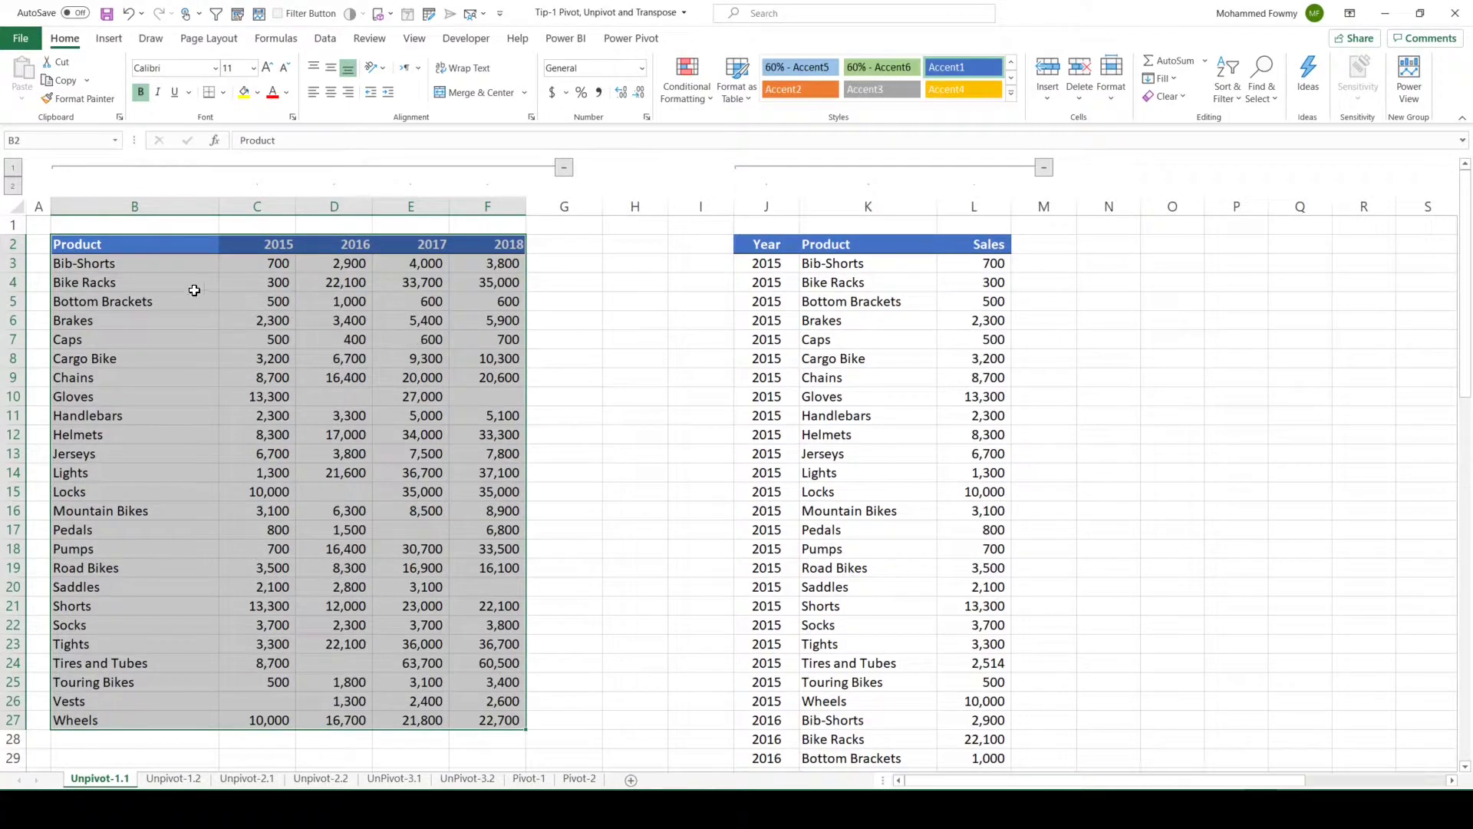
click(108, 38)
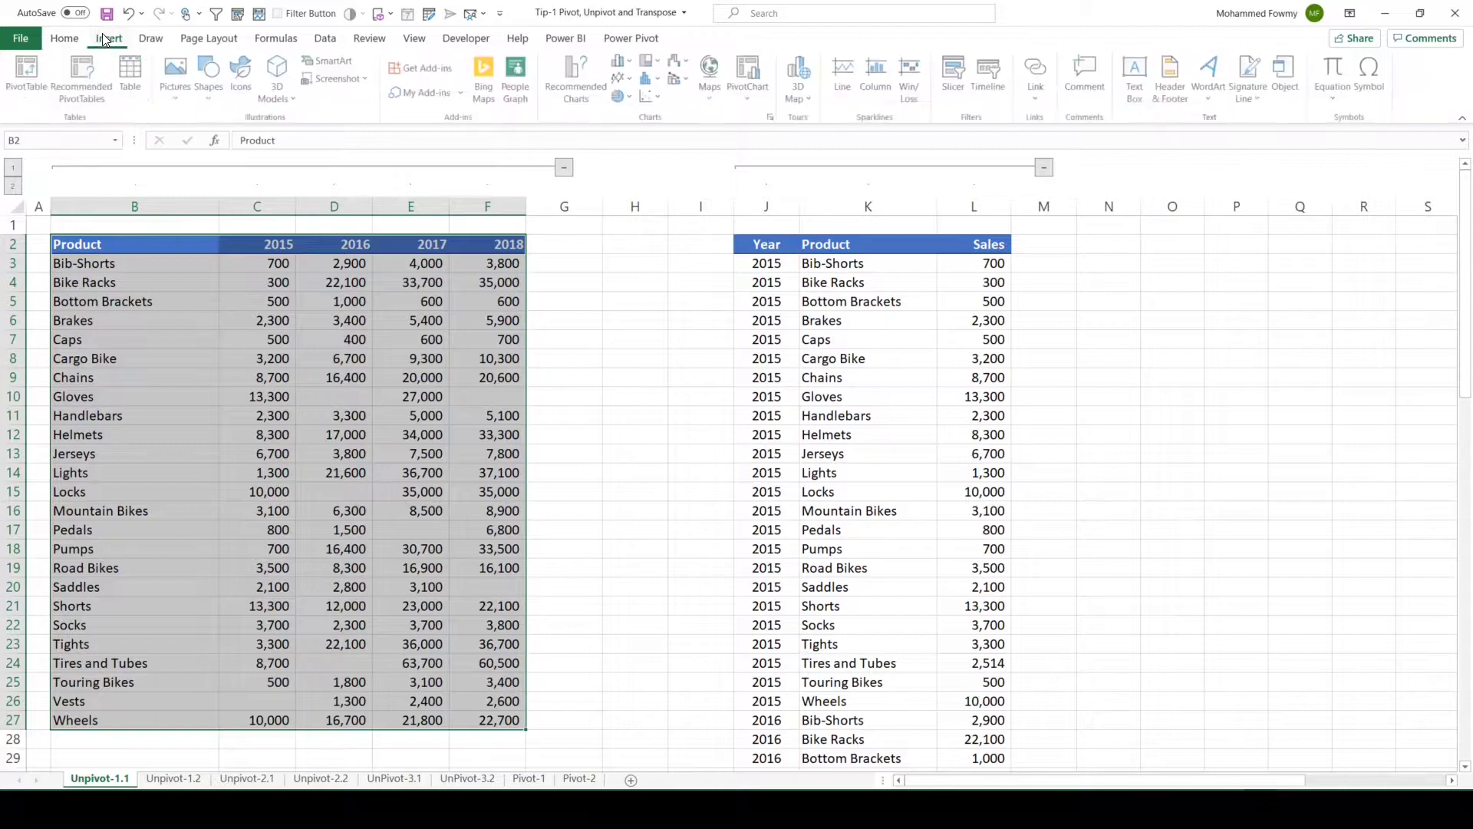
click(25, 73)
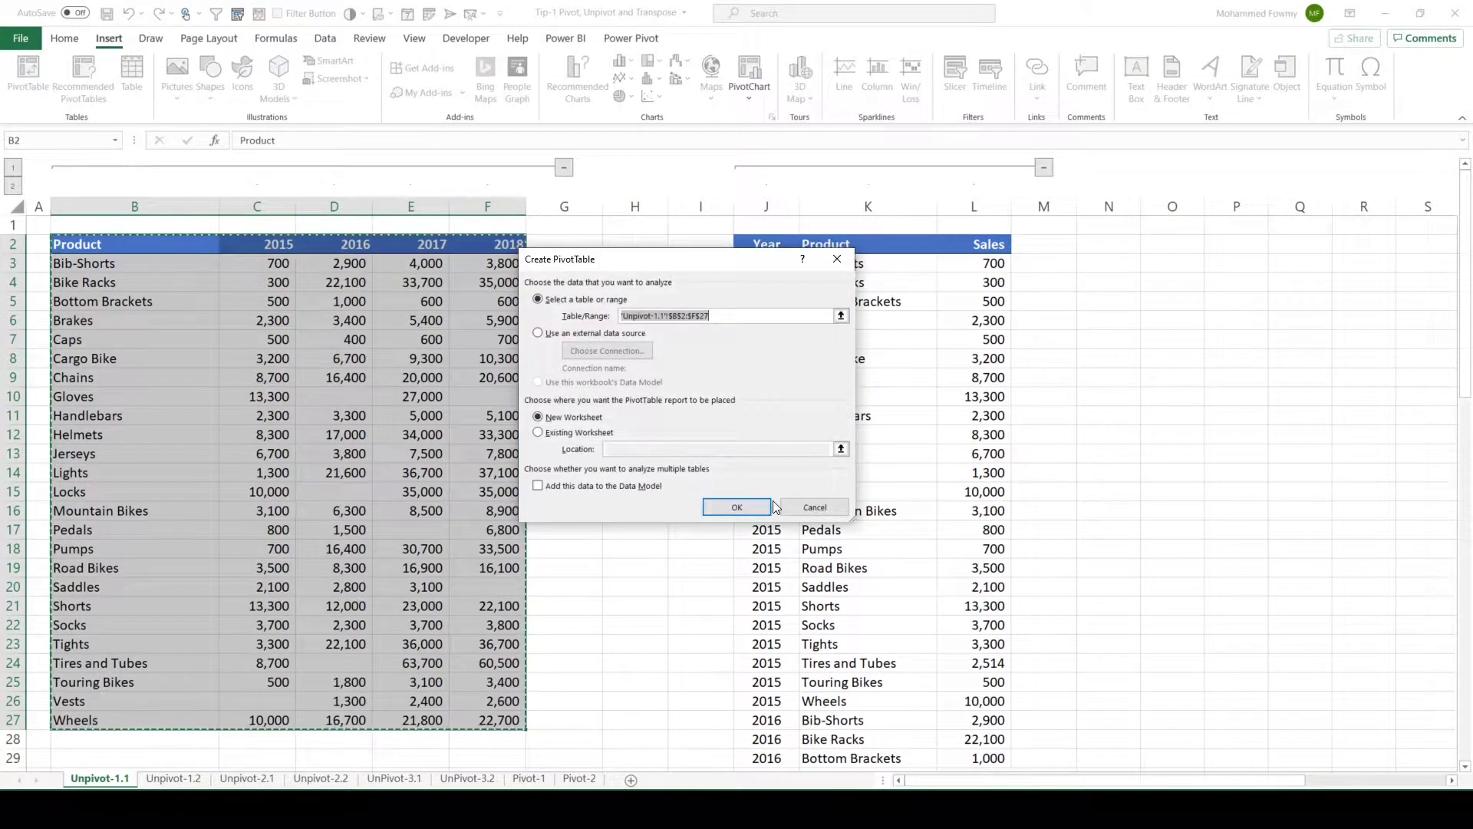
click(724, 501)
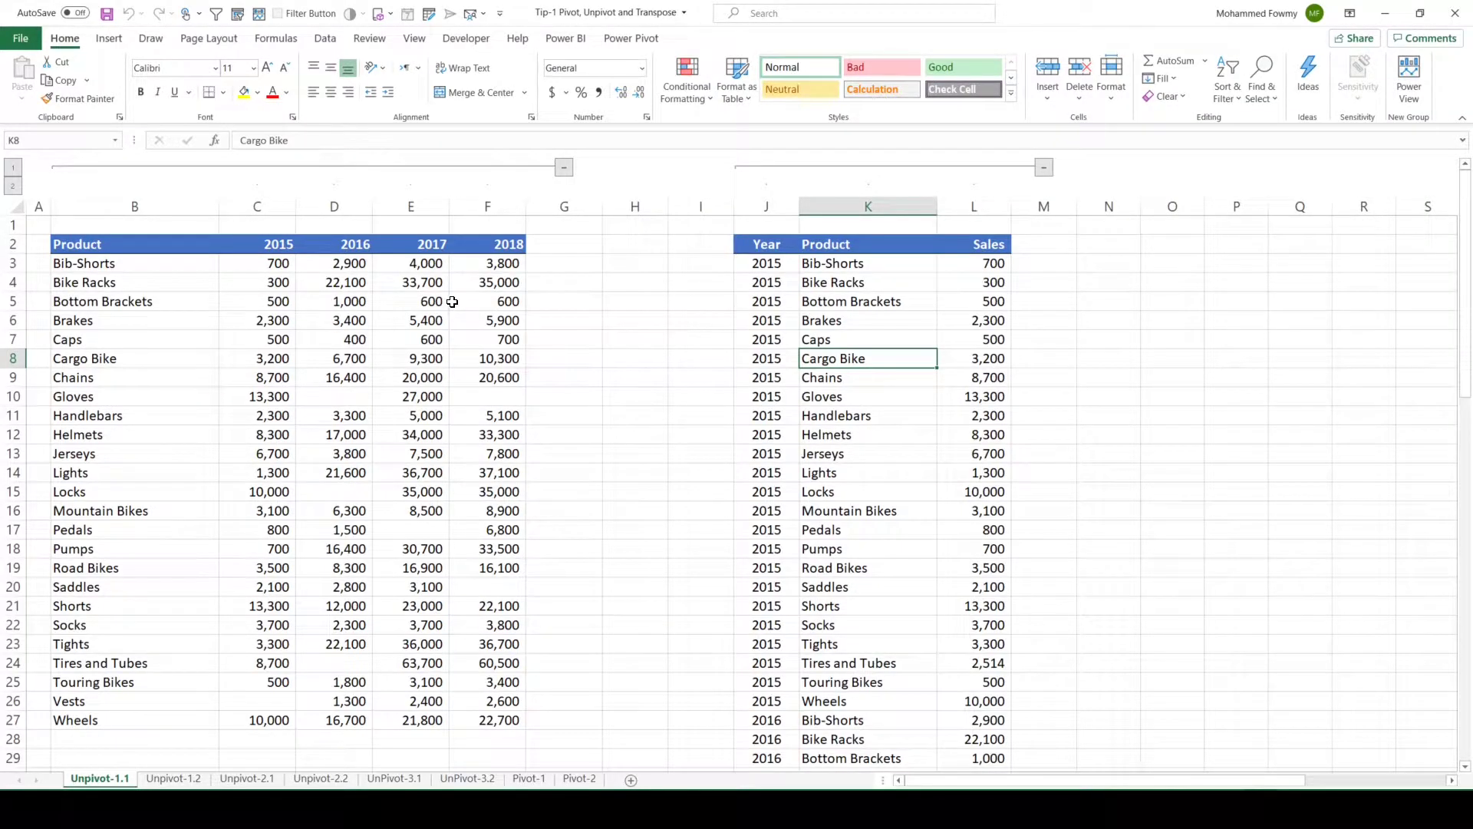
Select cell D5 (1,000) and bring up the Data ribbon's query tools
click(362, 305)
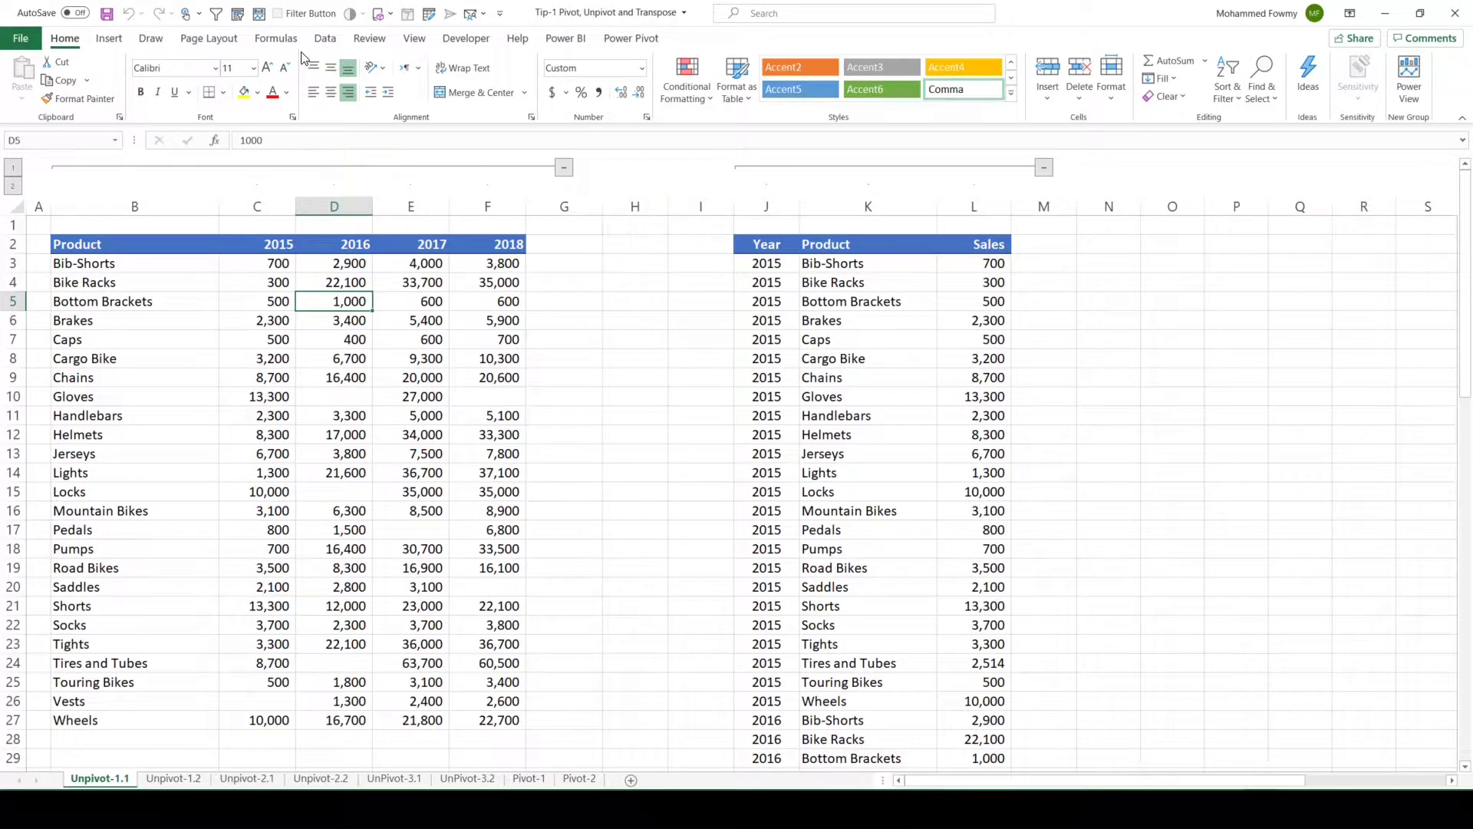
click(321, 42)
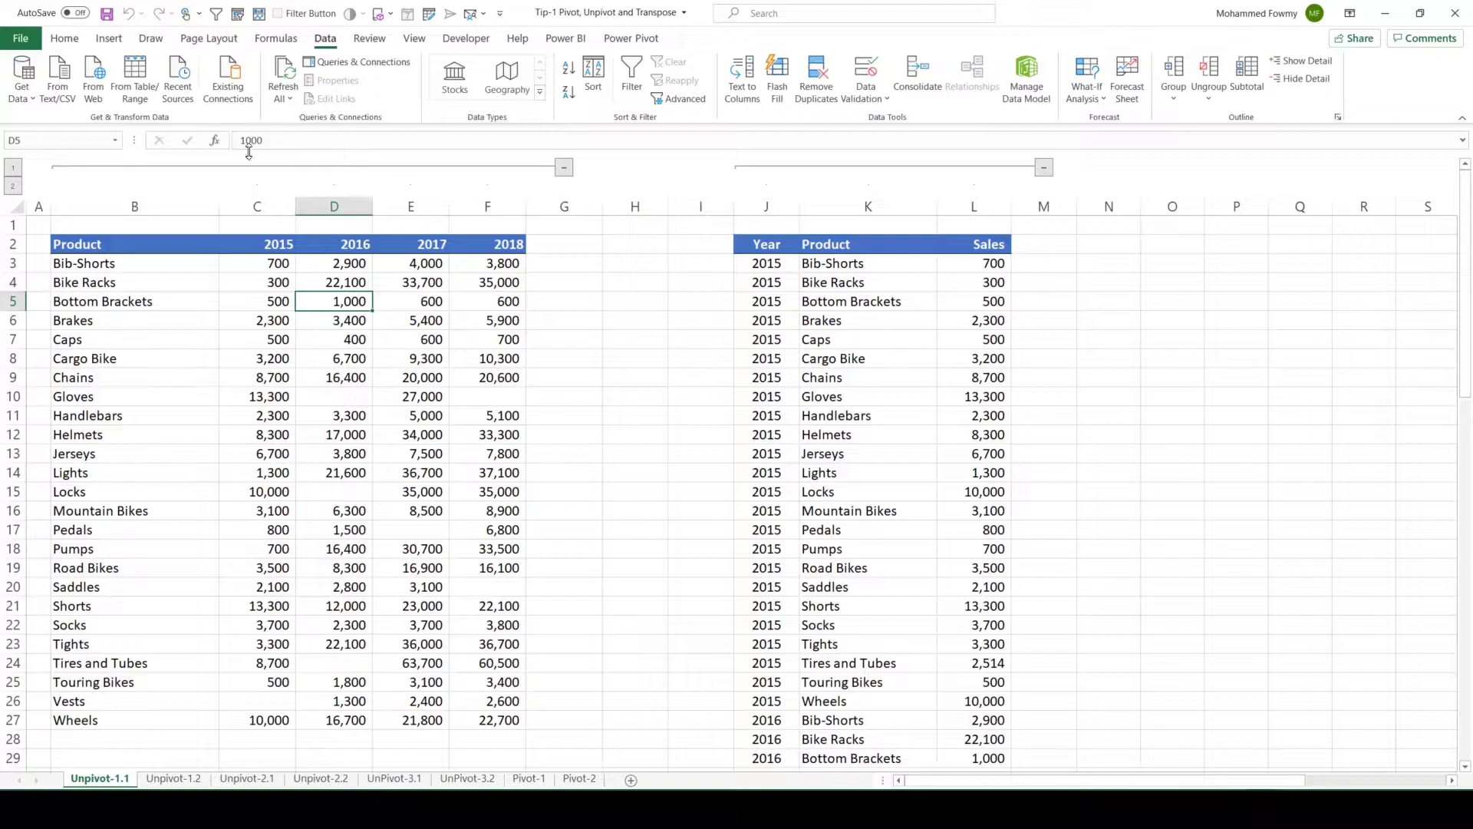
Turn the range B2:F27 with headers into a table and load it into Power Query as Table1
key(Left)
key(Left)
key(Up)
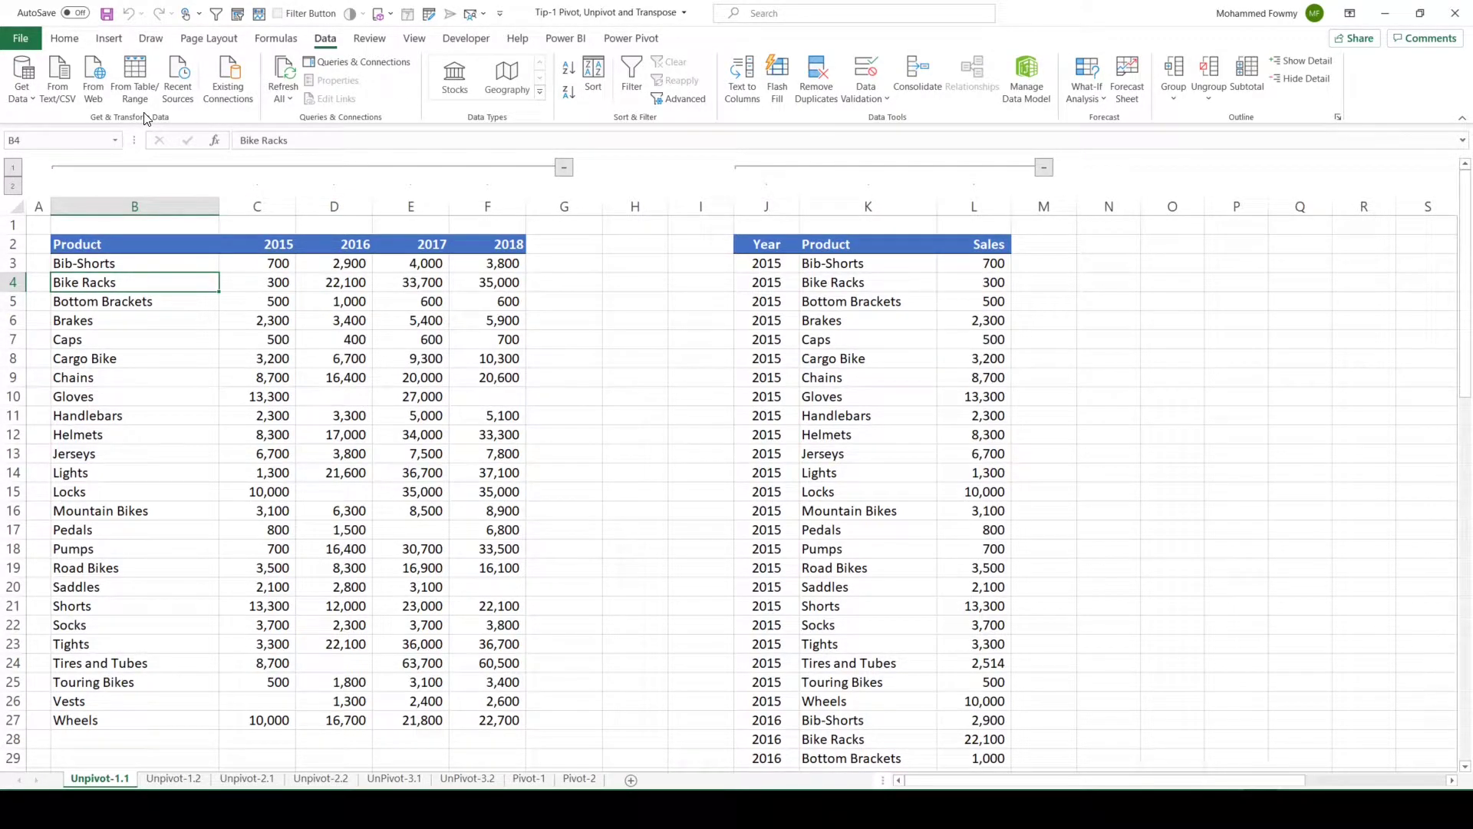
drag(99, 252, 495, 717)
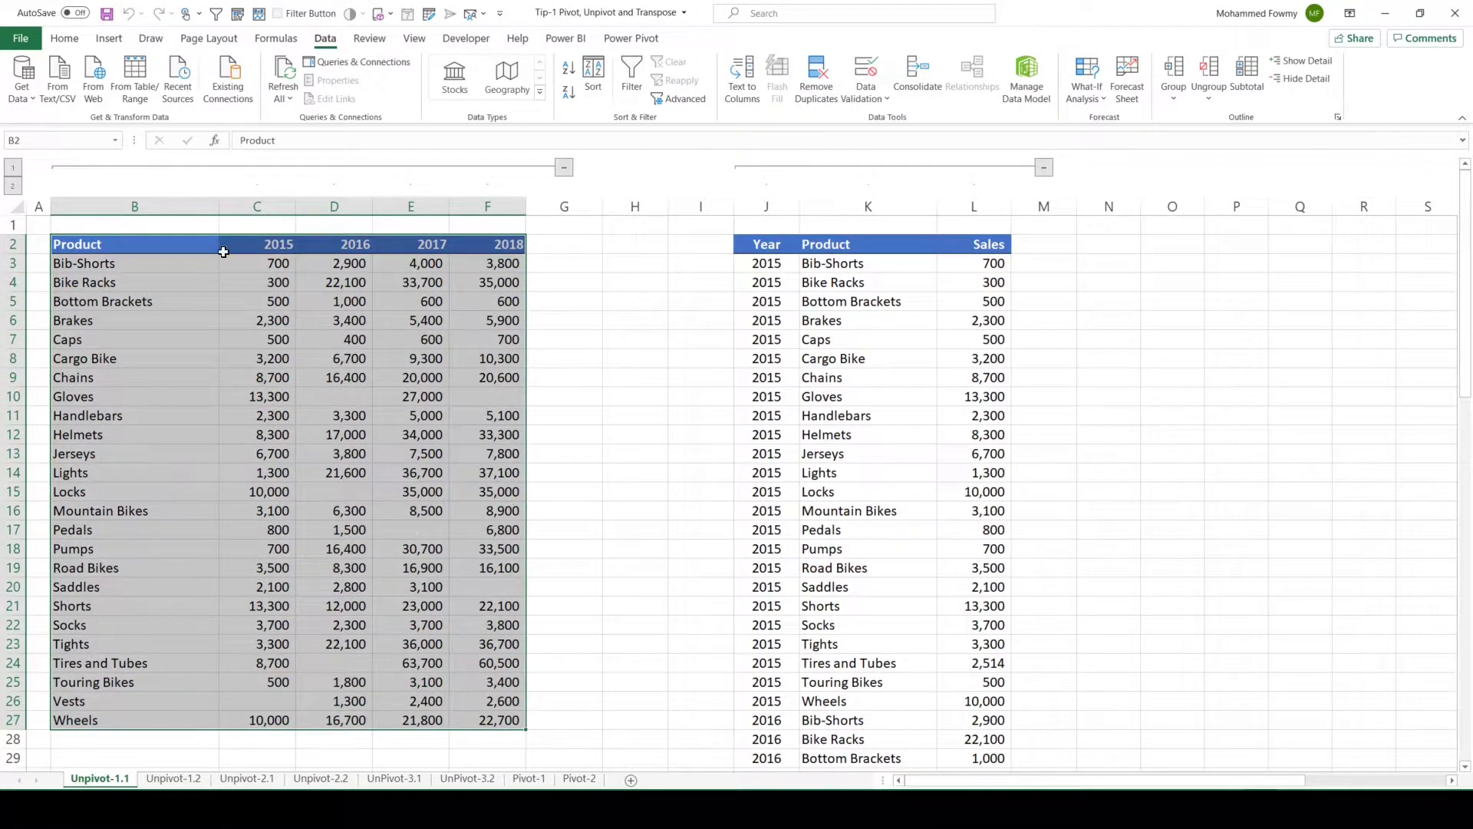
click(153, 243)
click(160, 305)
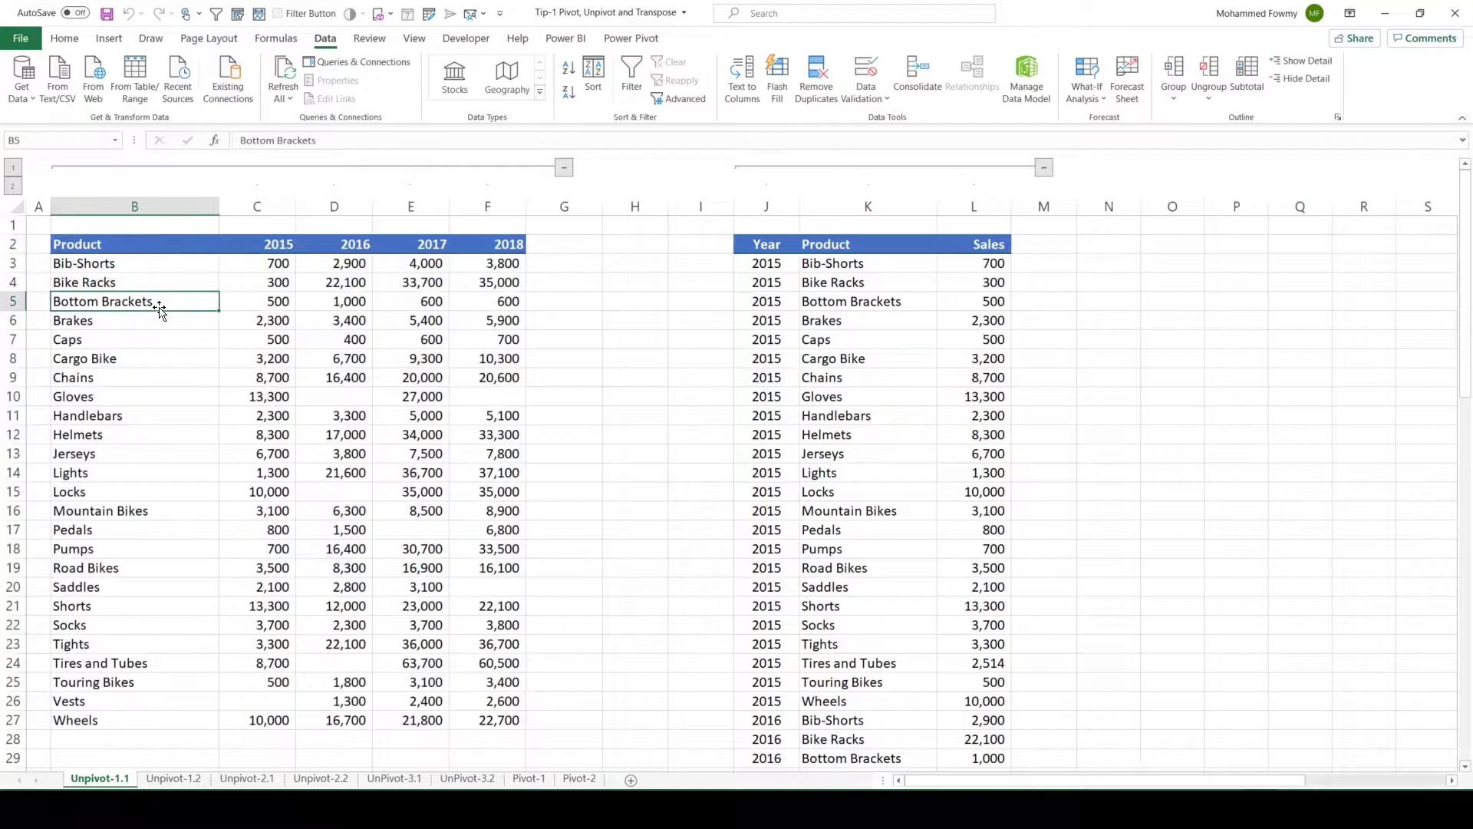
click(136, 82)
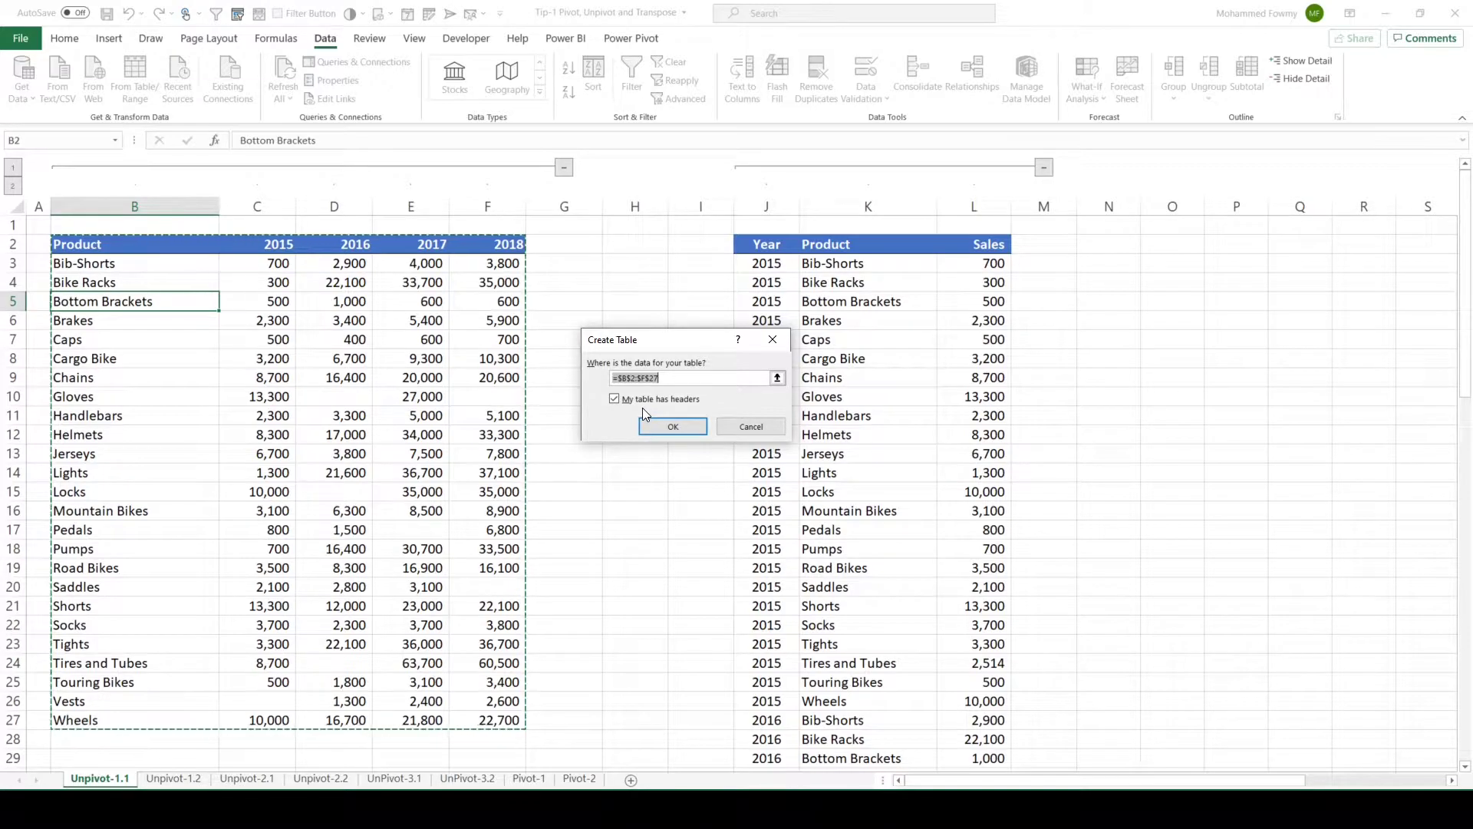
click(674, 421)
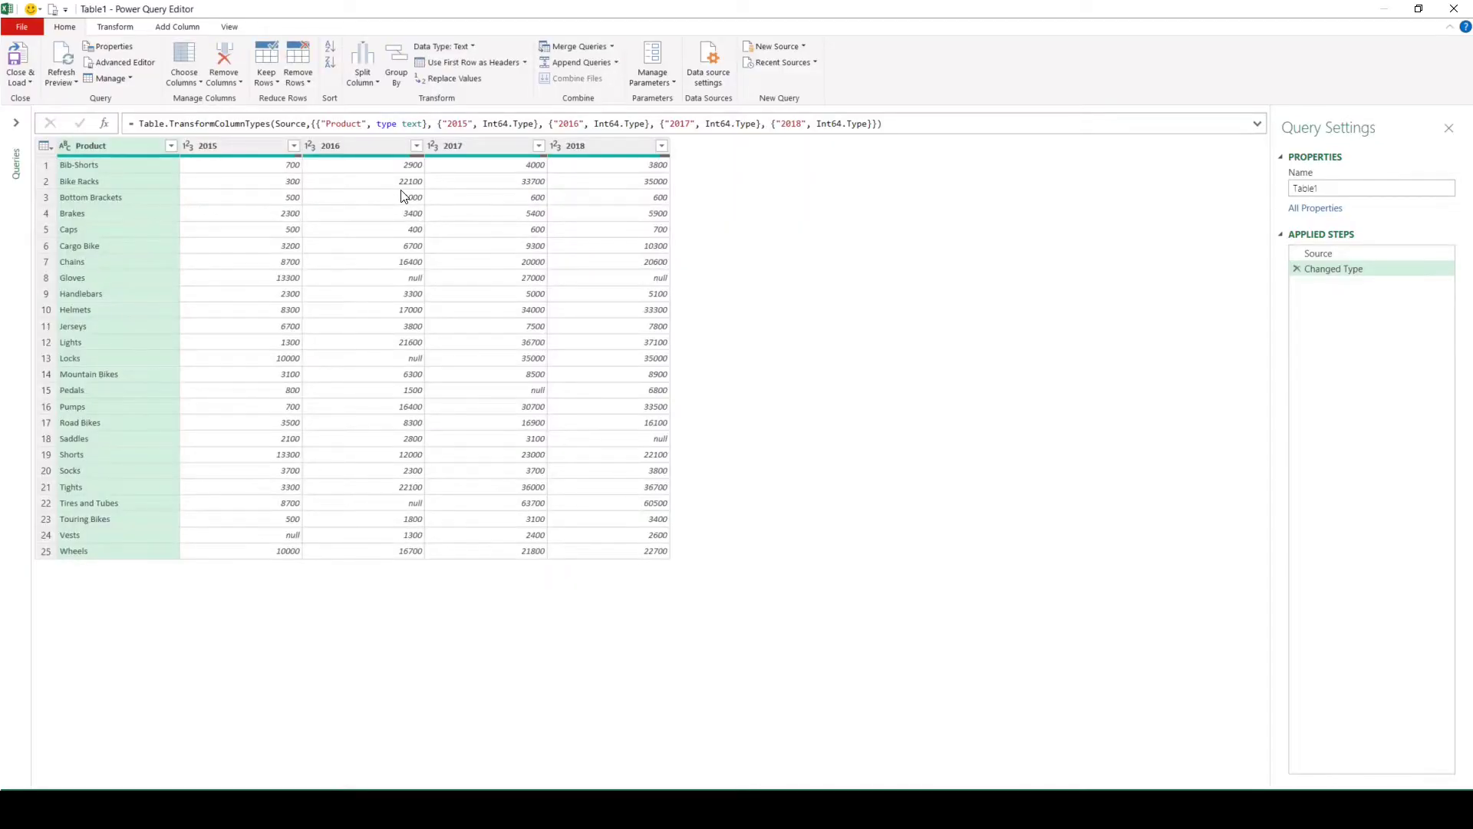
Resize, maximize and zoom the Power Query Editor to review Table1's Product and 2015–2018 columns
double_click(572, 11)
drag(526, 56, 1053, 88)
drag(460, 86, 555, 51)
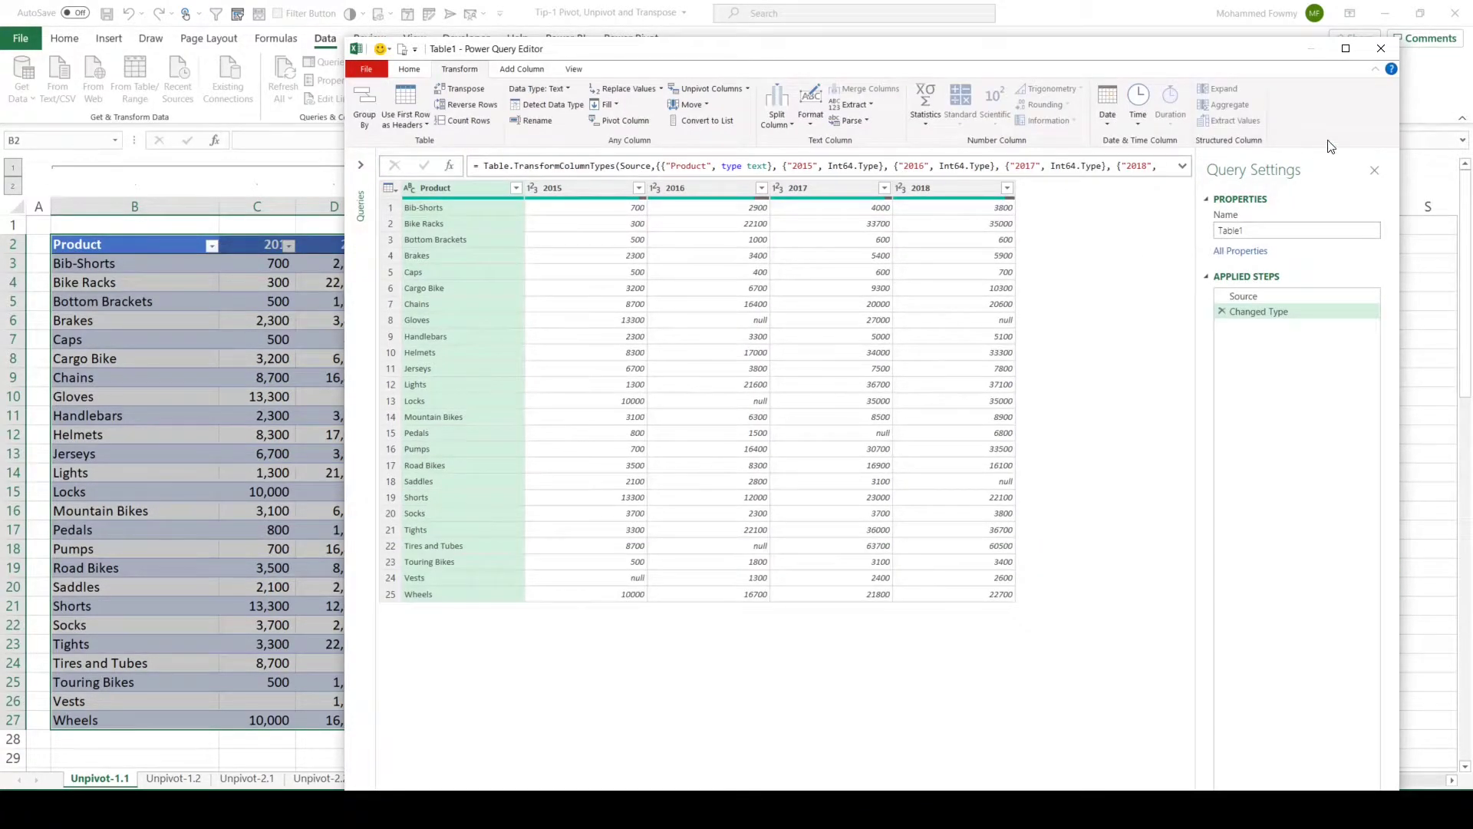
click(1346, 48)
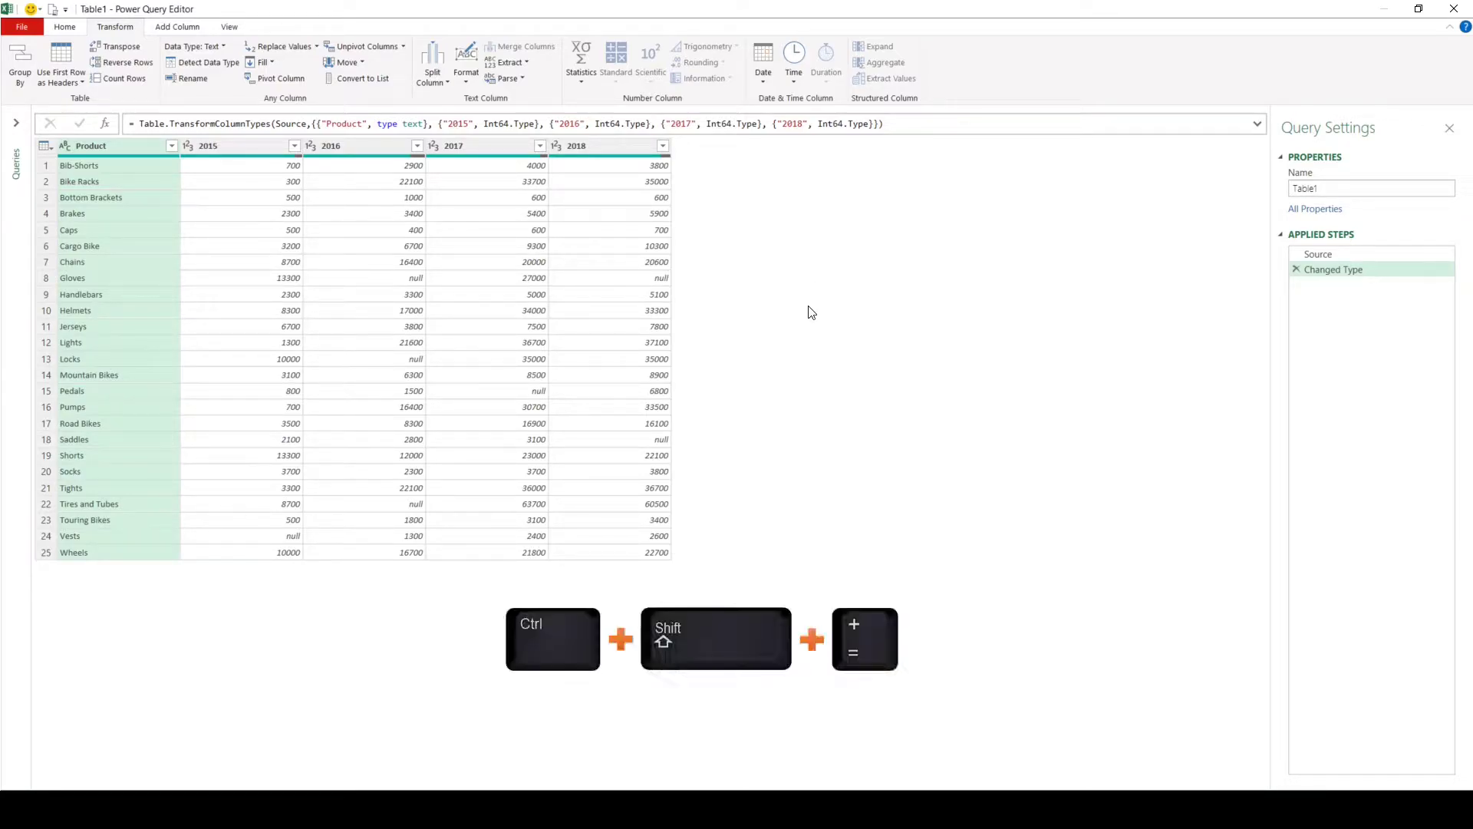
key(ctrl+shift+equal)
key(ctrl+shift+equal)
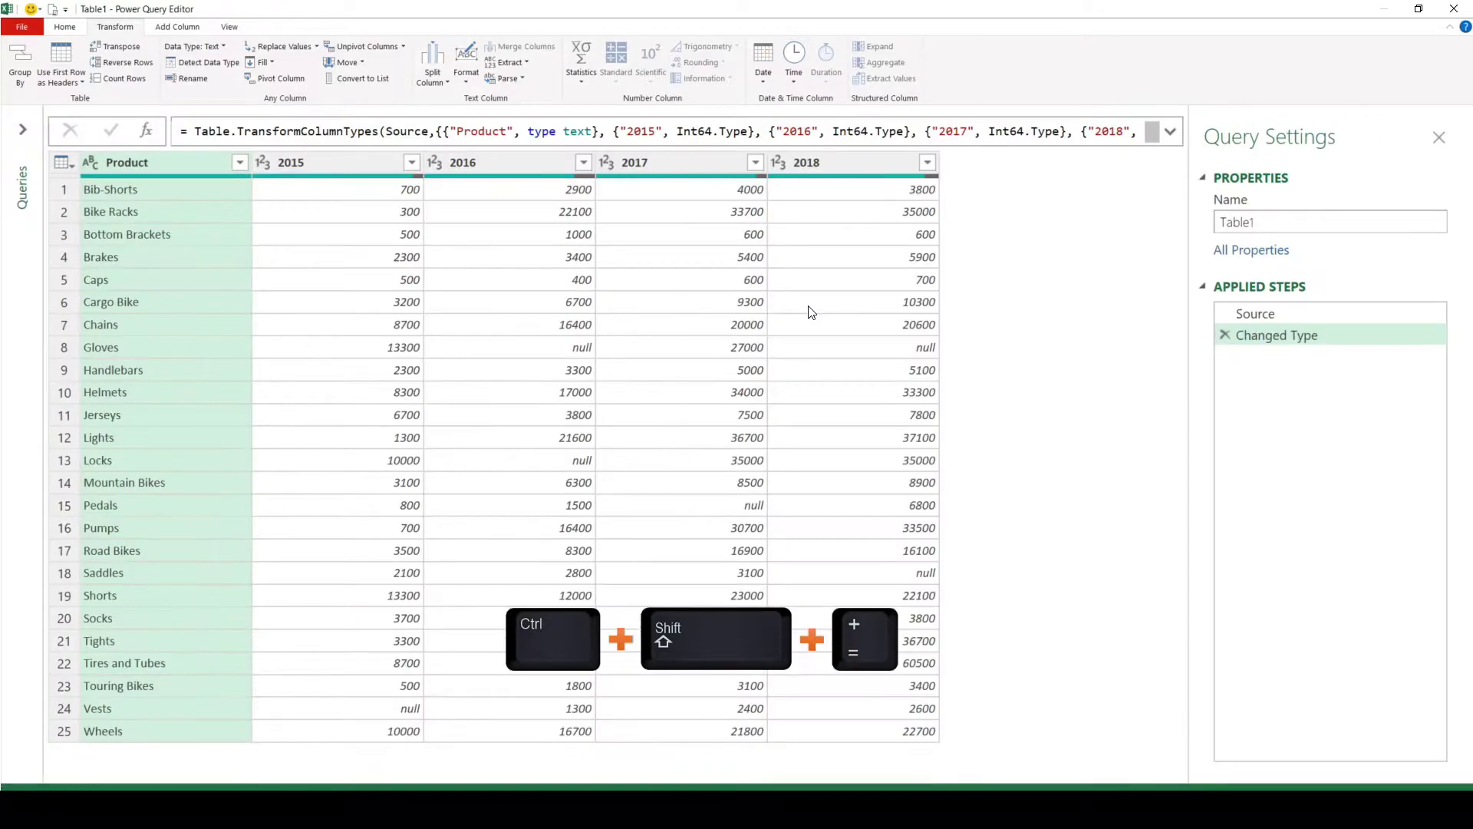
key(ctrl+shift+minus)
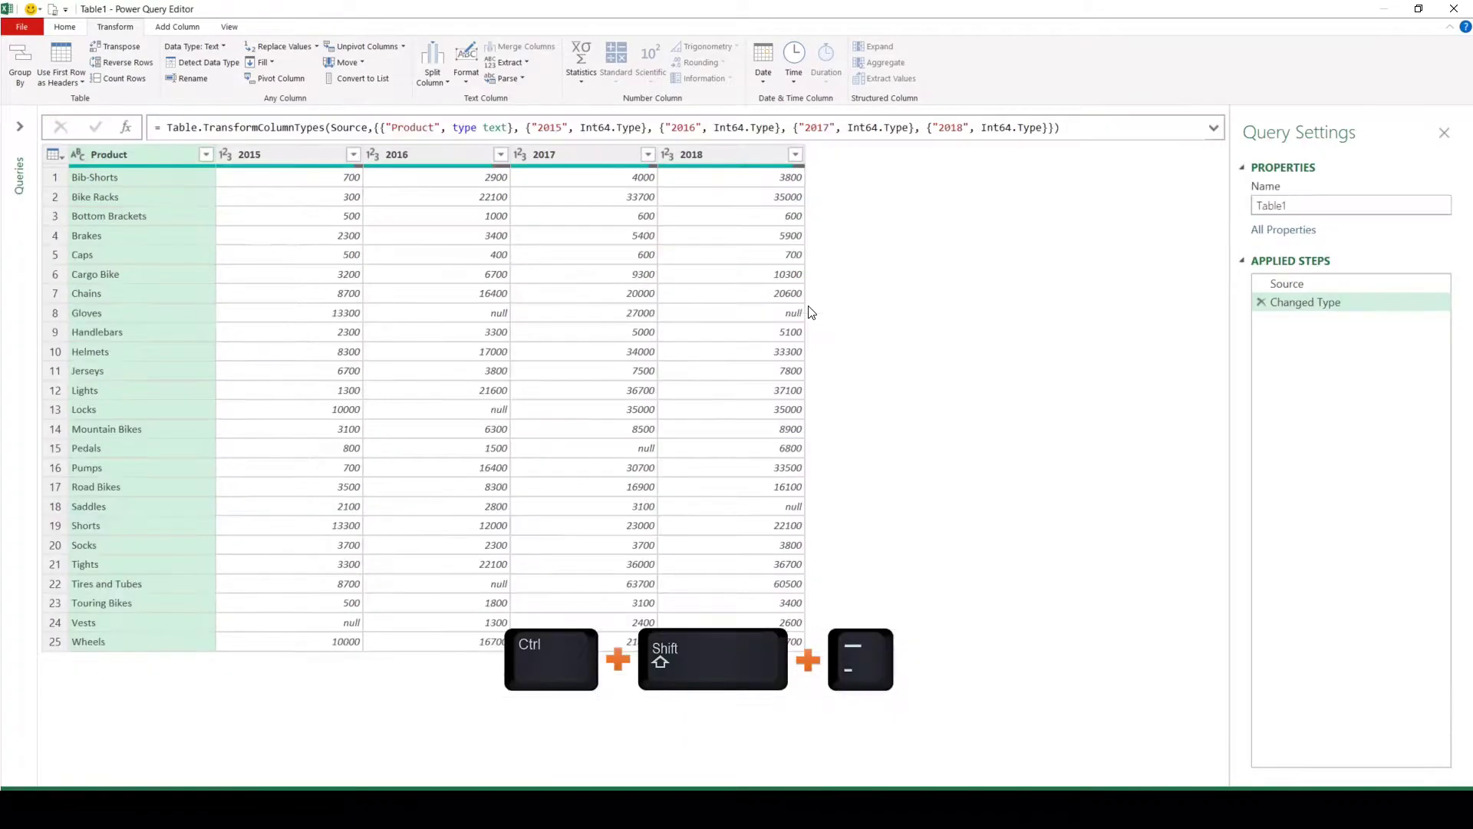
key(ctrl+shift+minus)
key(ctrl+shift+equal)
key(ctrl+shift+equal)
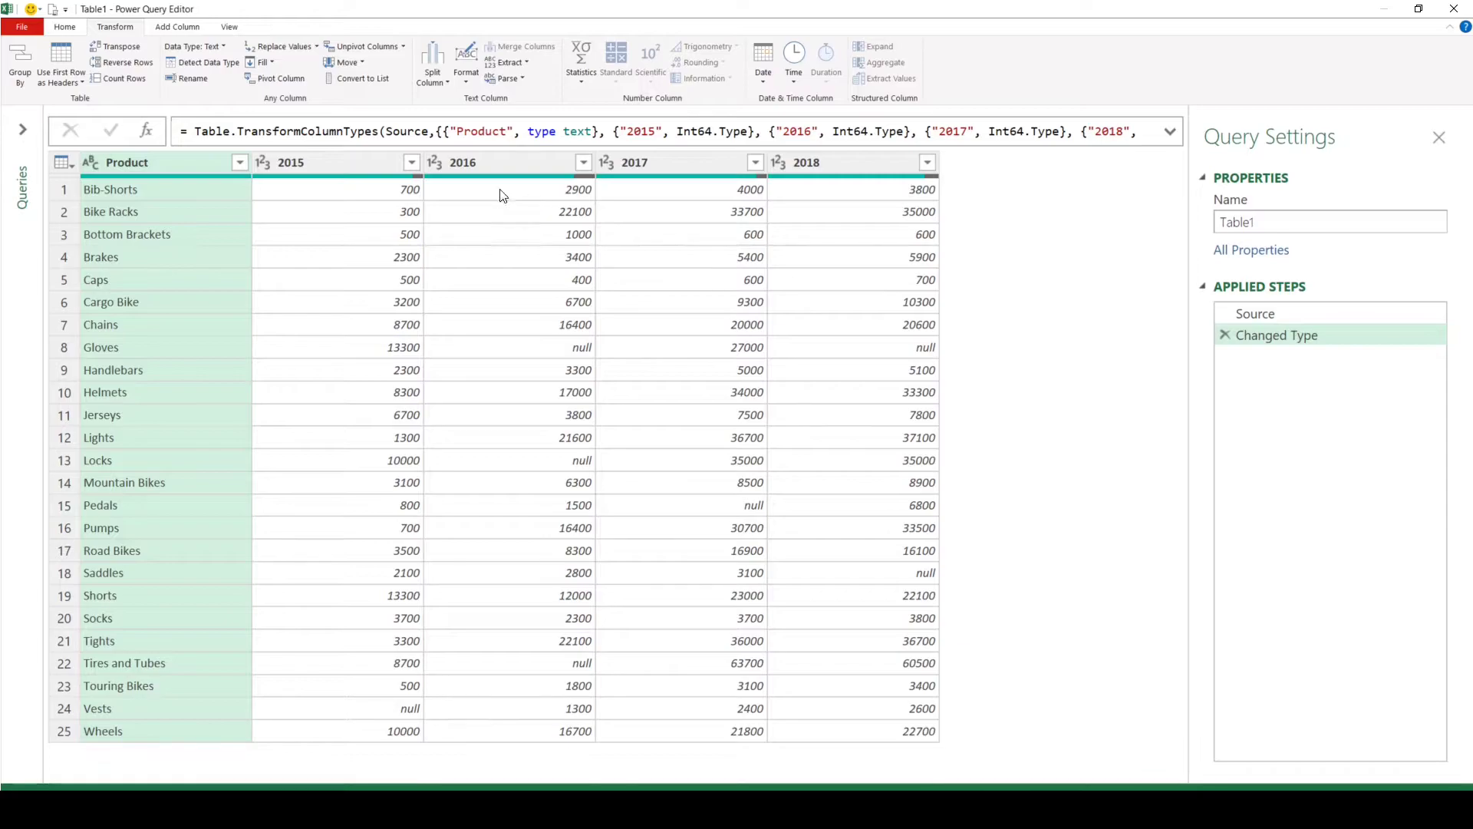
Select the 2015 through 2018 columns and apply Unpivot Columns to them
click(348, 168)
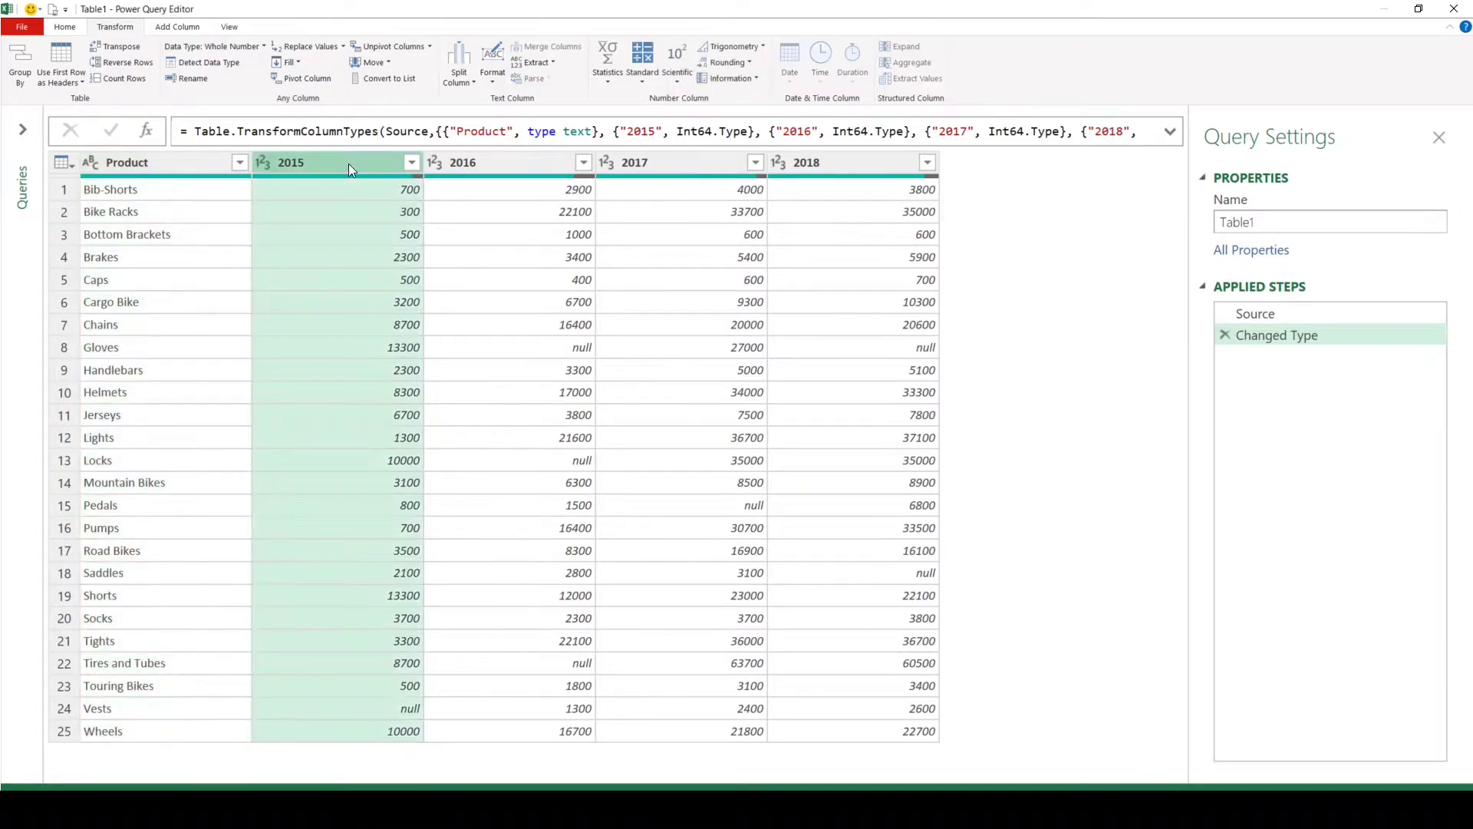
shift+click(872, 166)
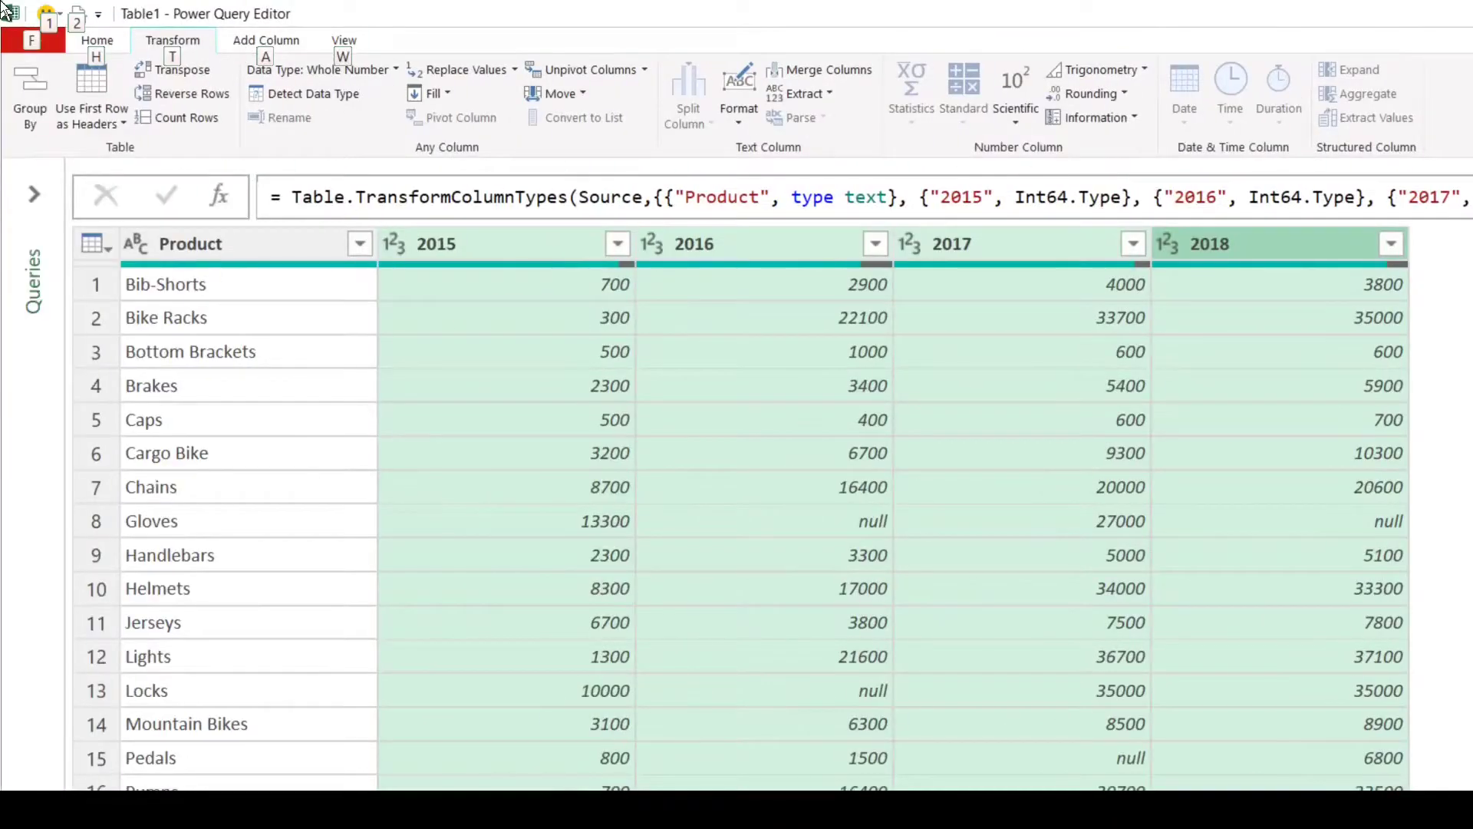
key(alt)
click(148, 31)
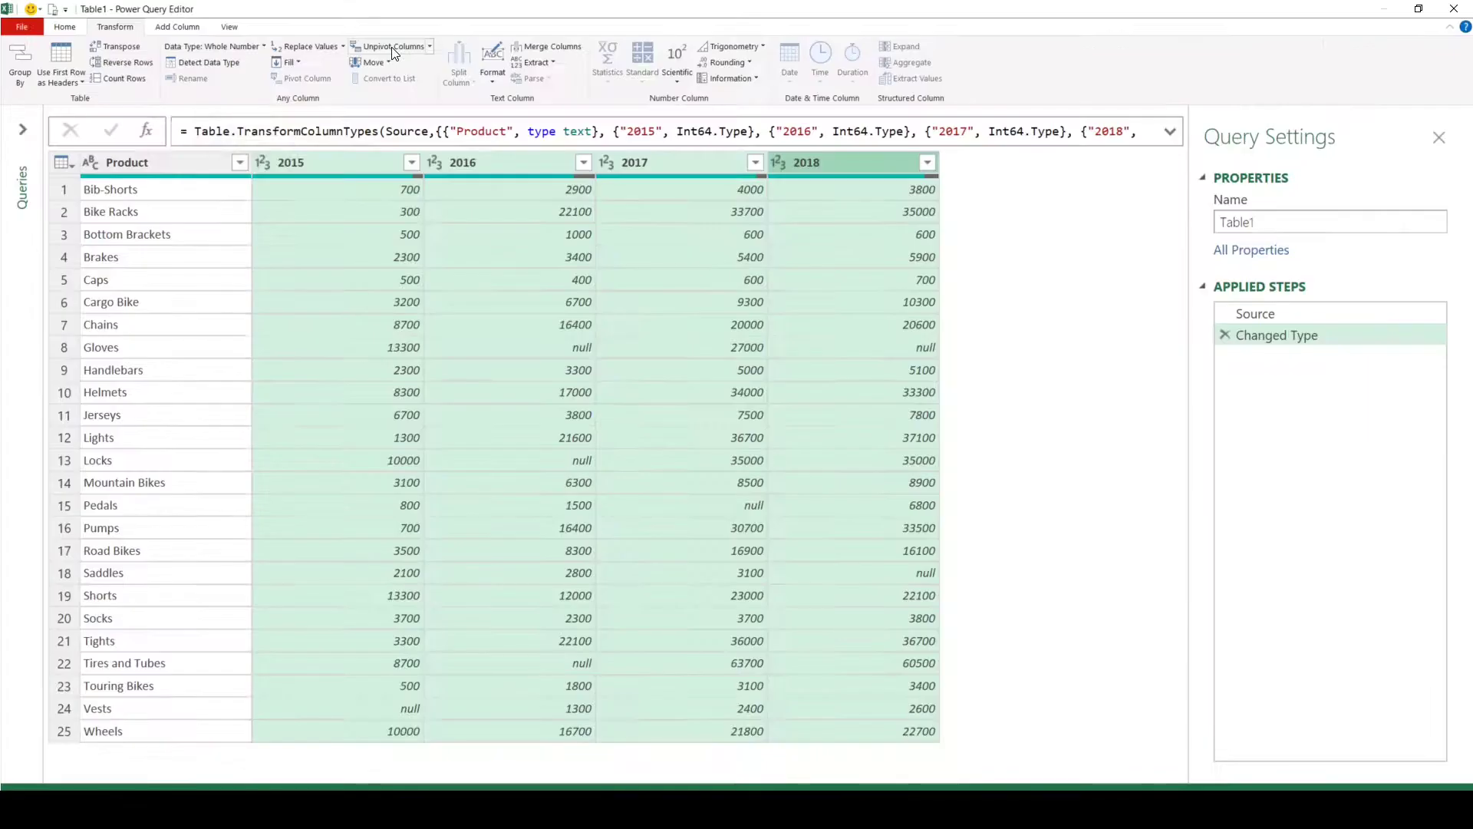
key(alt)
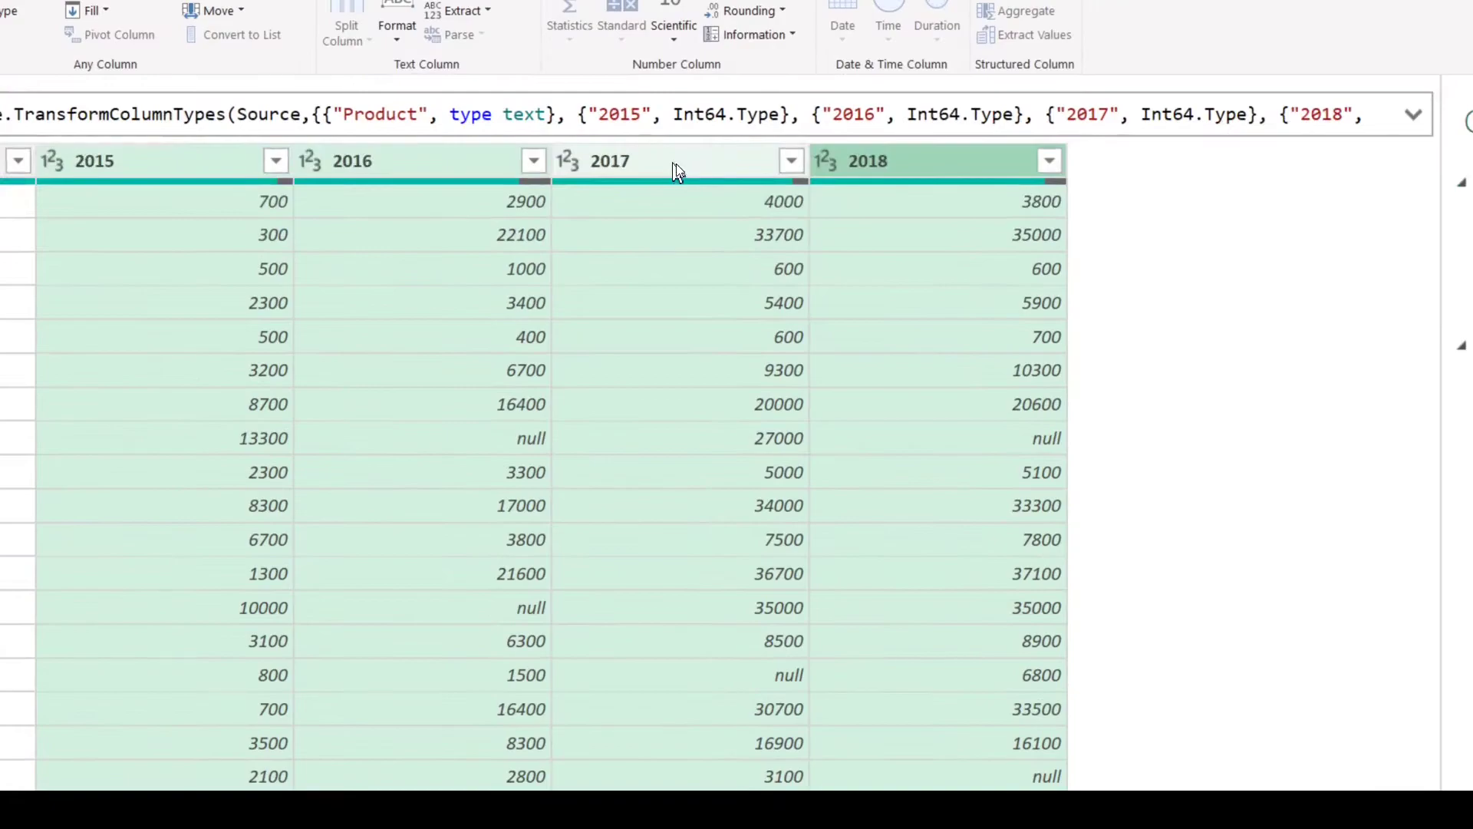
right_click(675, 163)
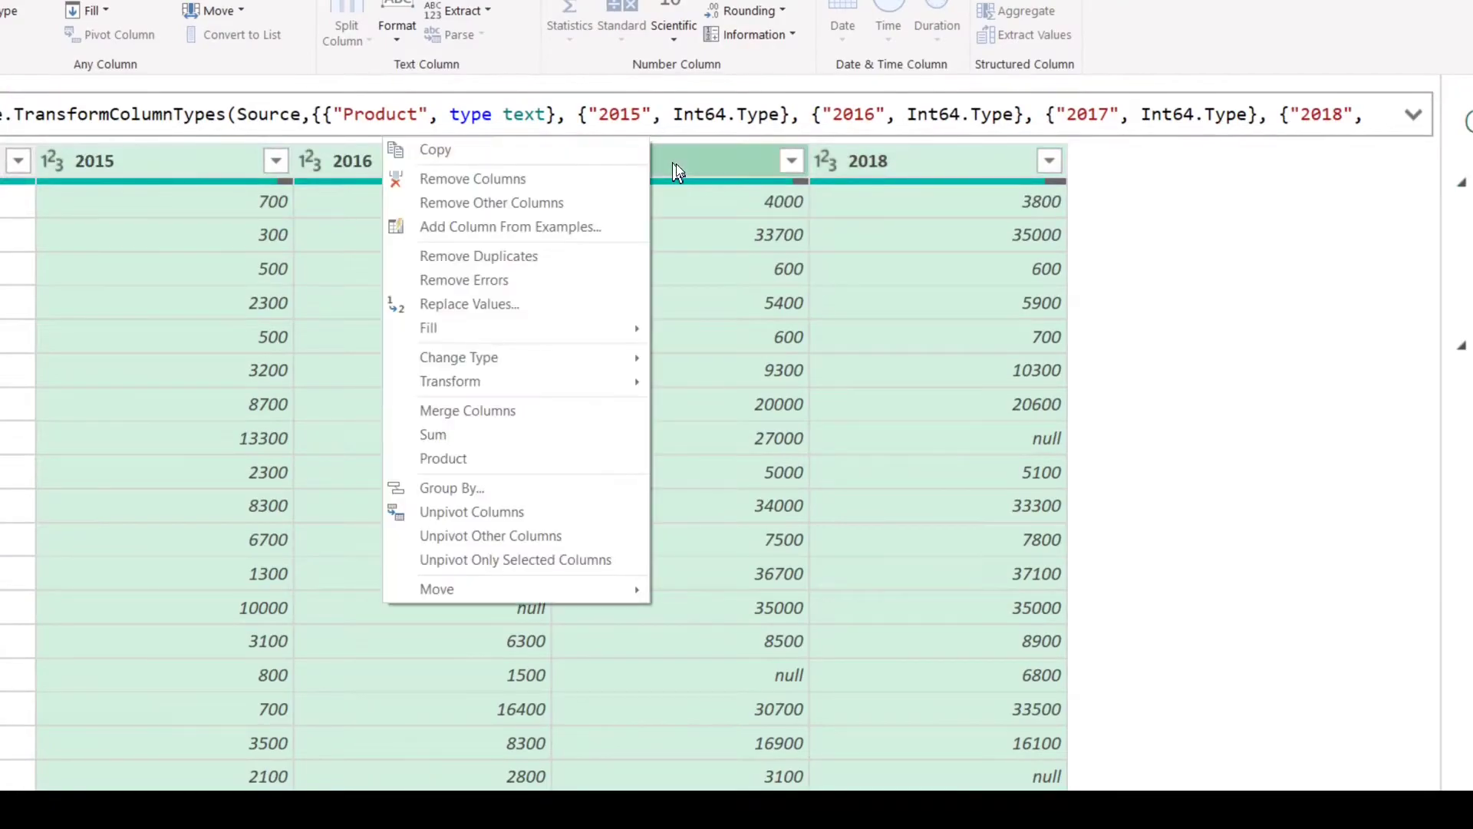
click(492, 512)
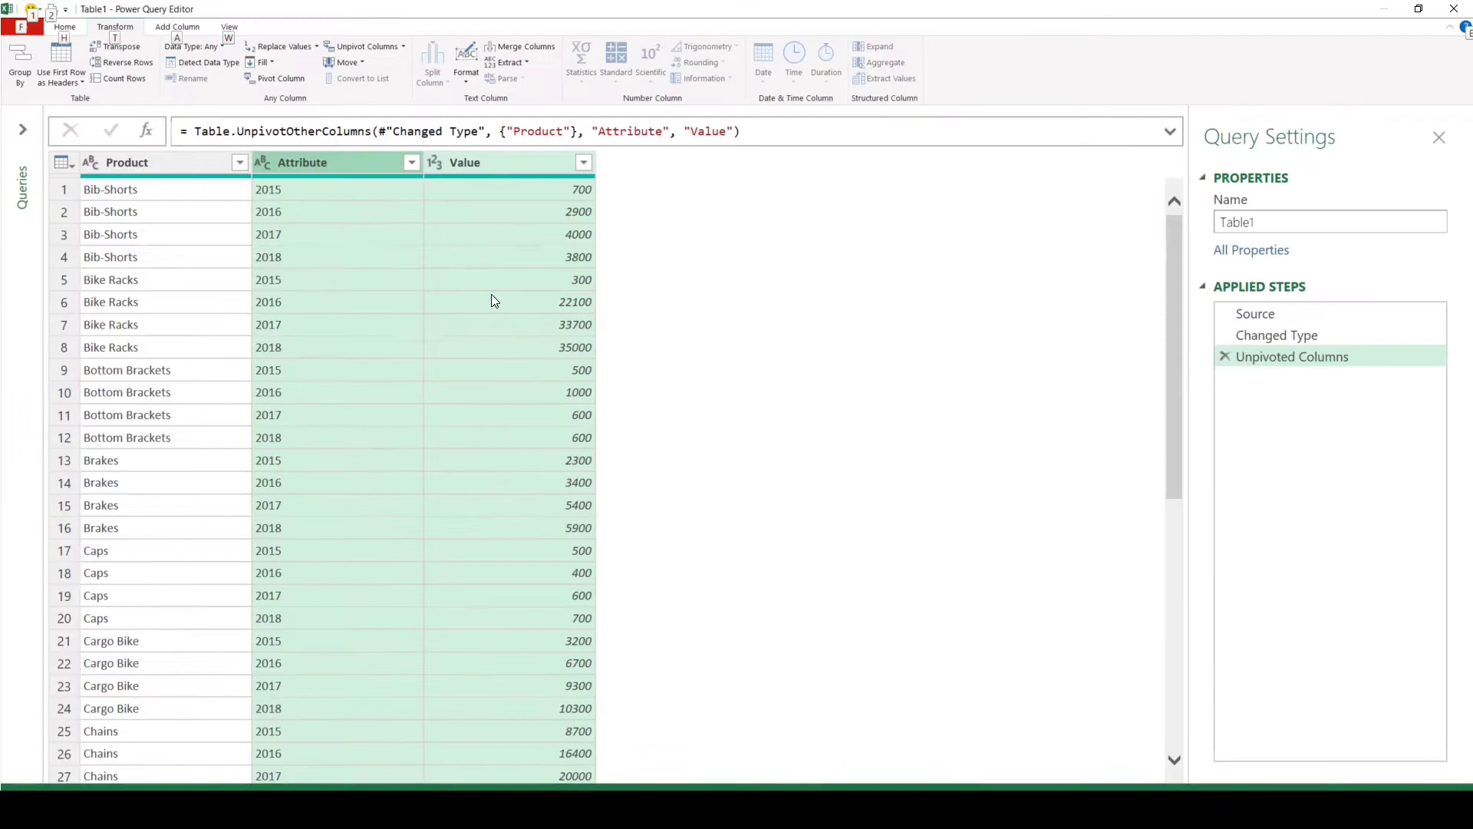
Rename the Attribute column to Year
click(205, 301)
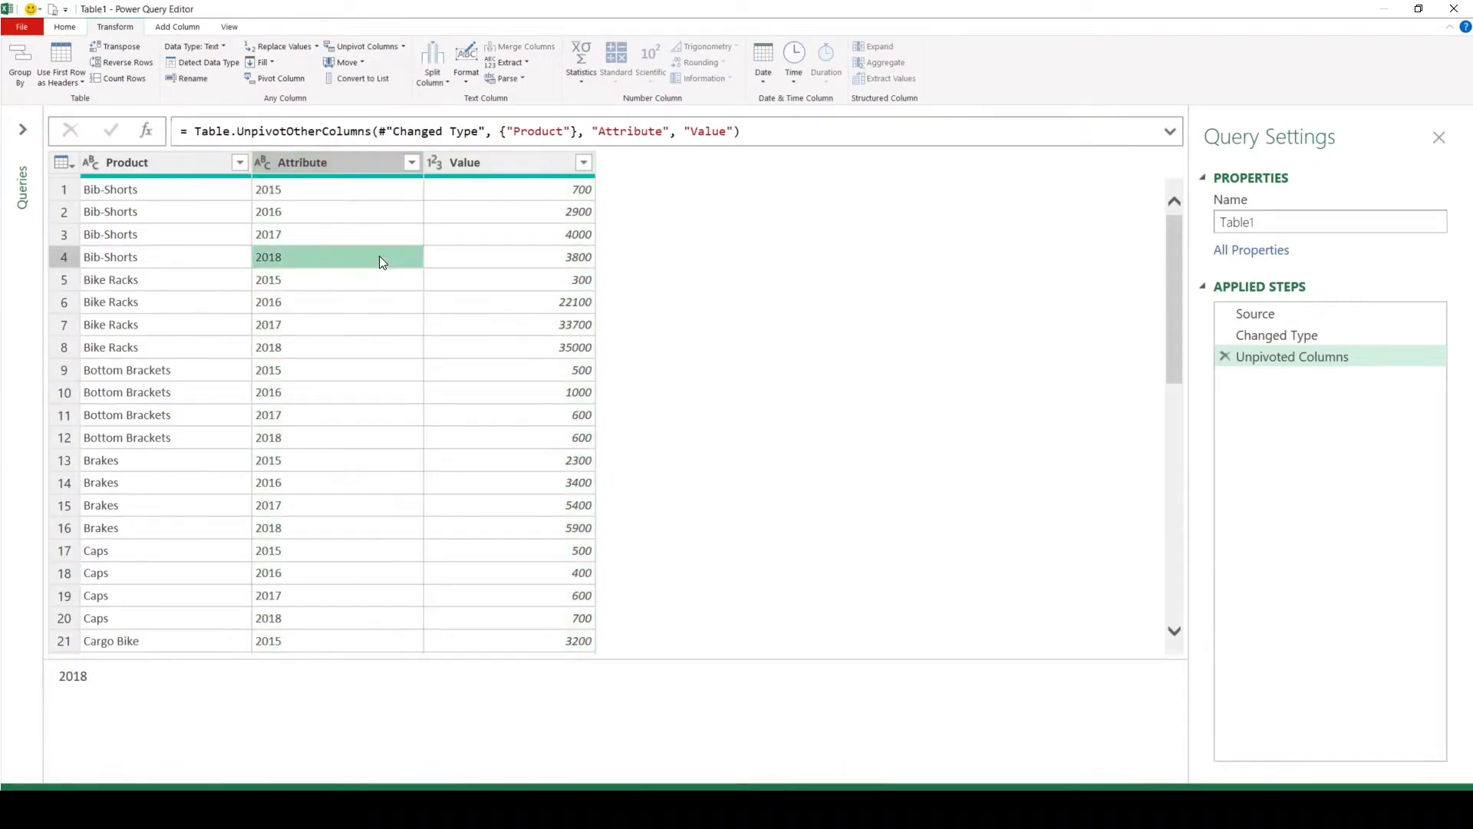
click(213, 190)
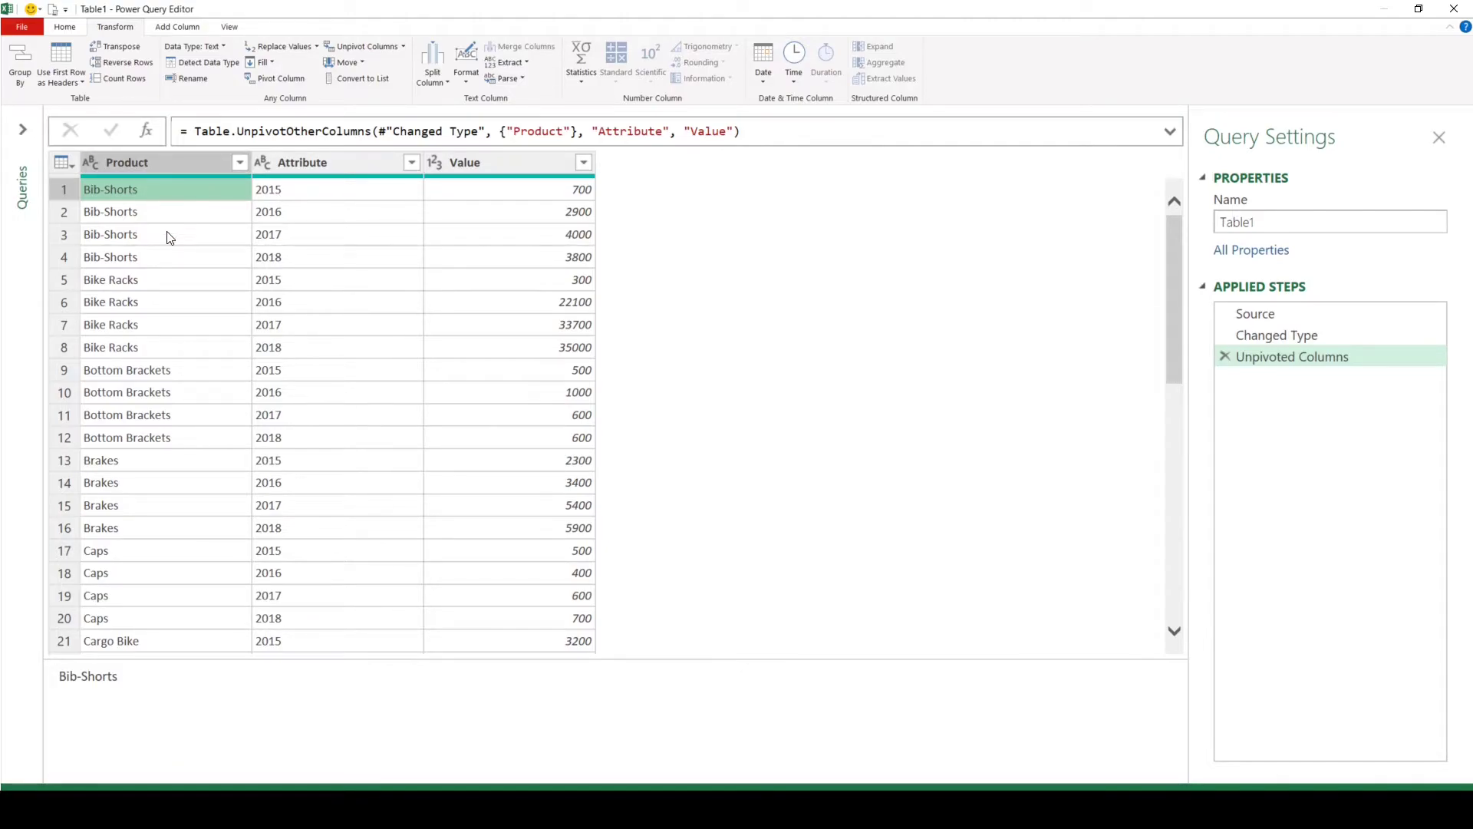
click(321, 164)
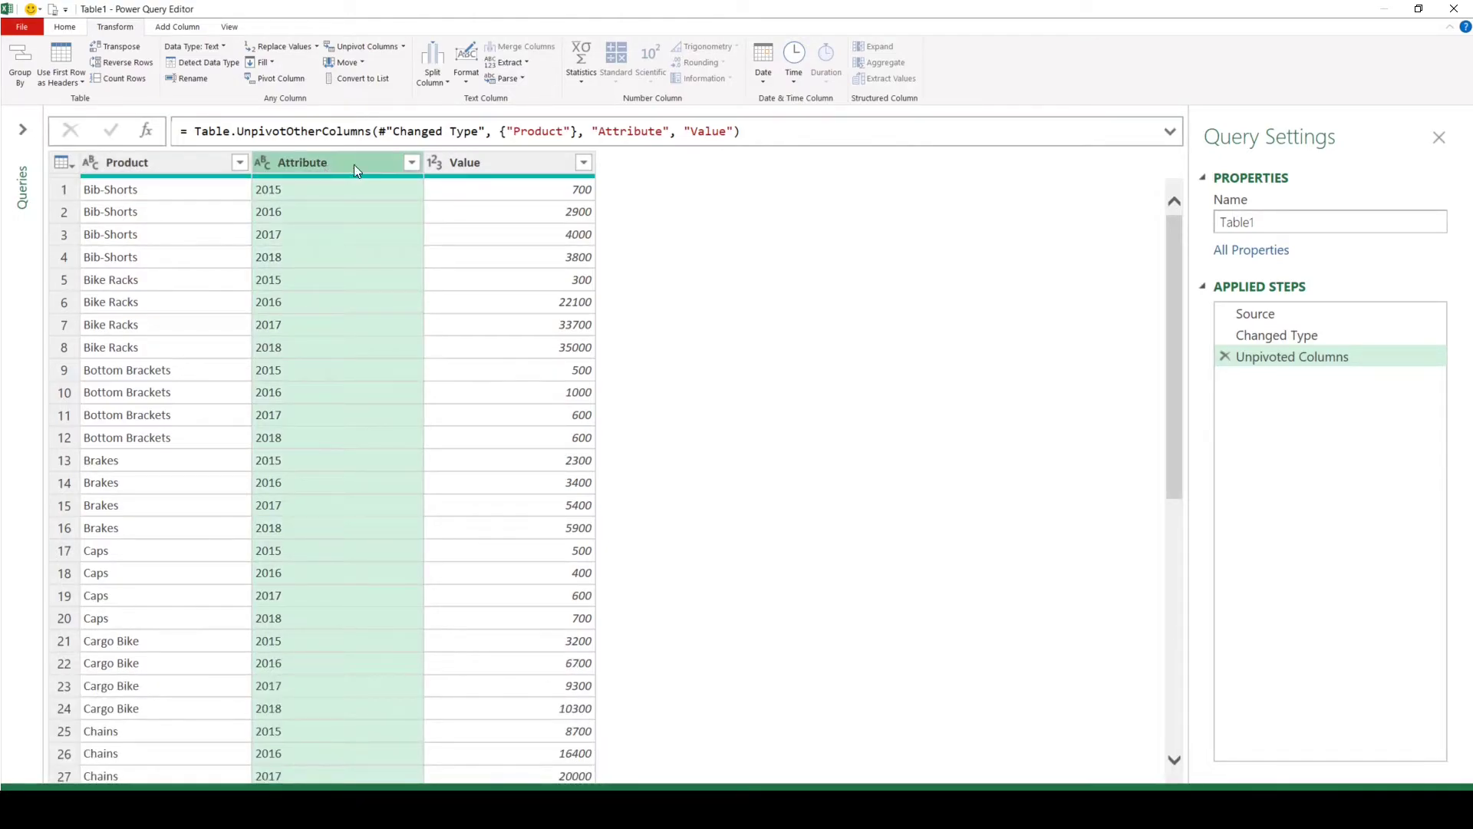
click(477, 159)
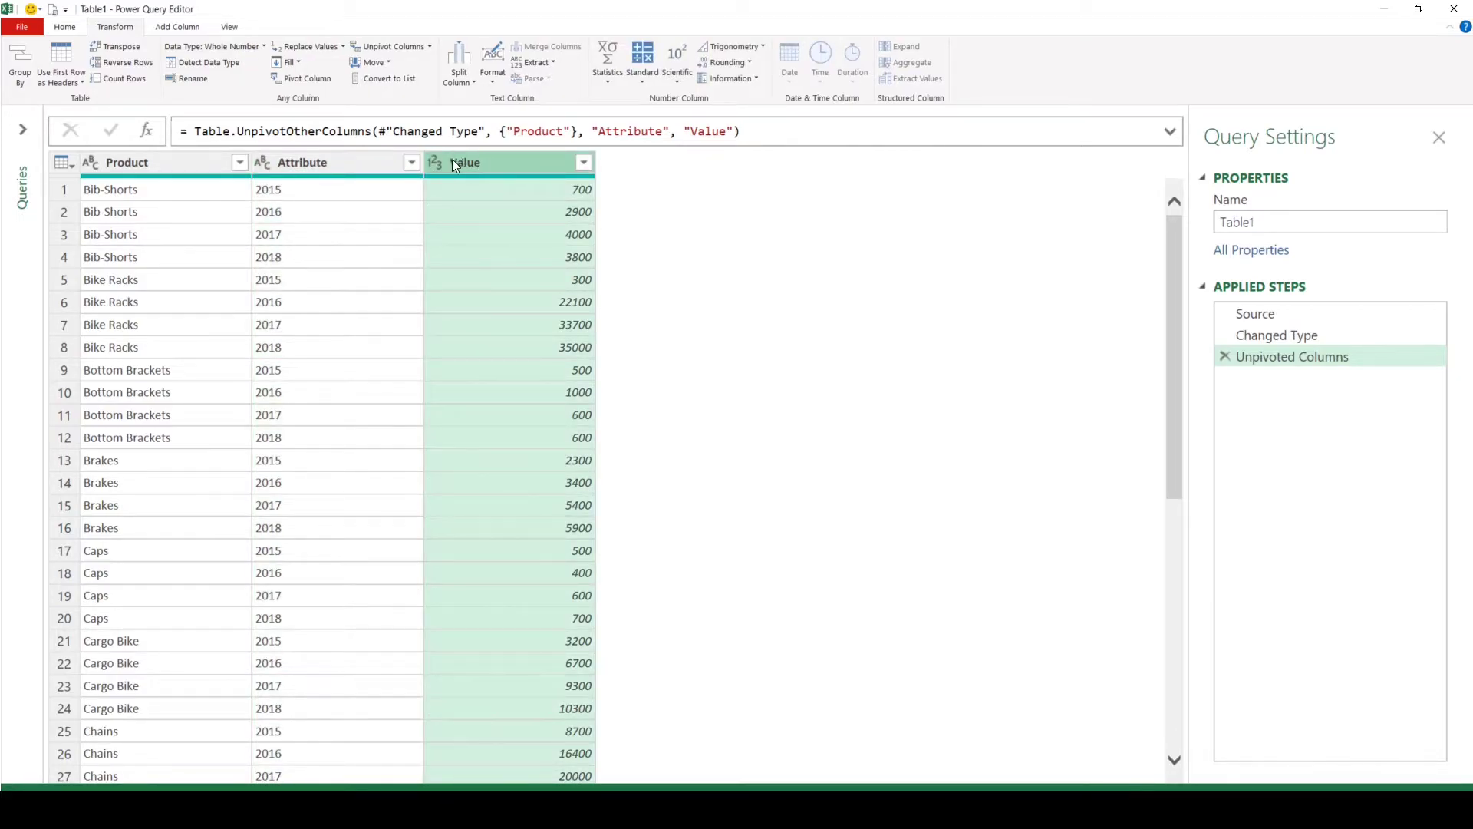
click(314, 191)
click(321, 165)
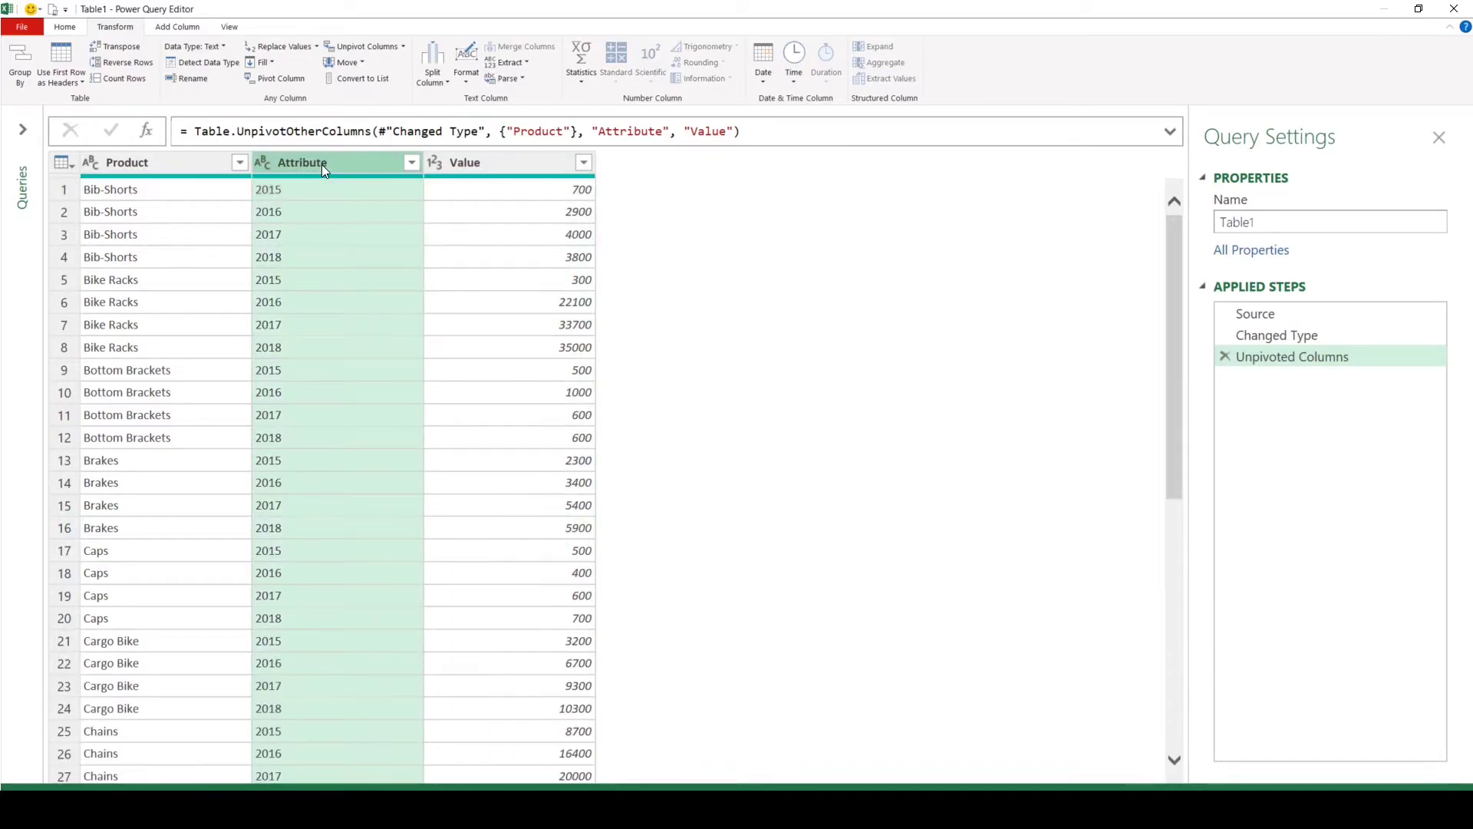
double_click(320, 164)
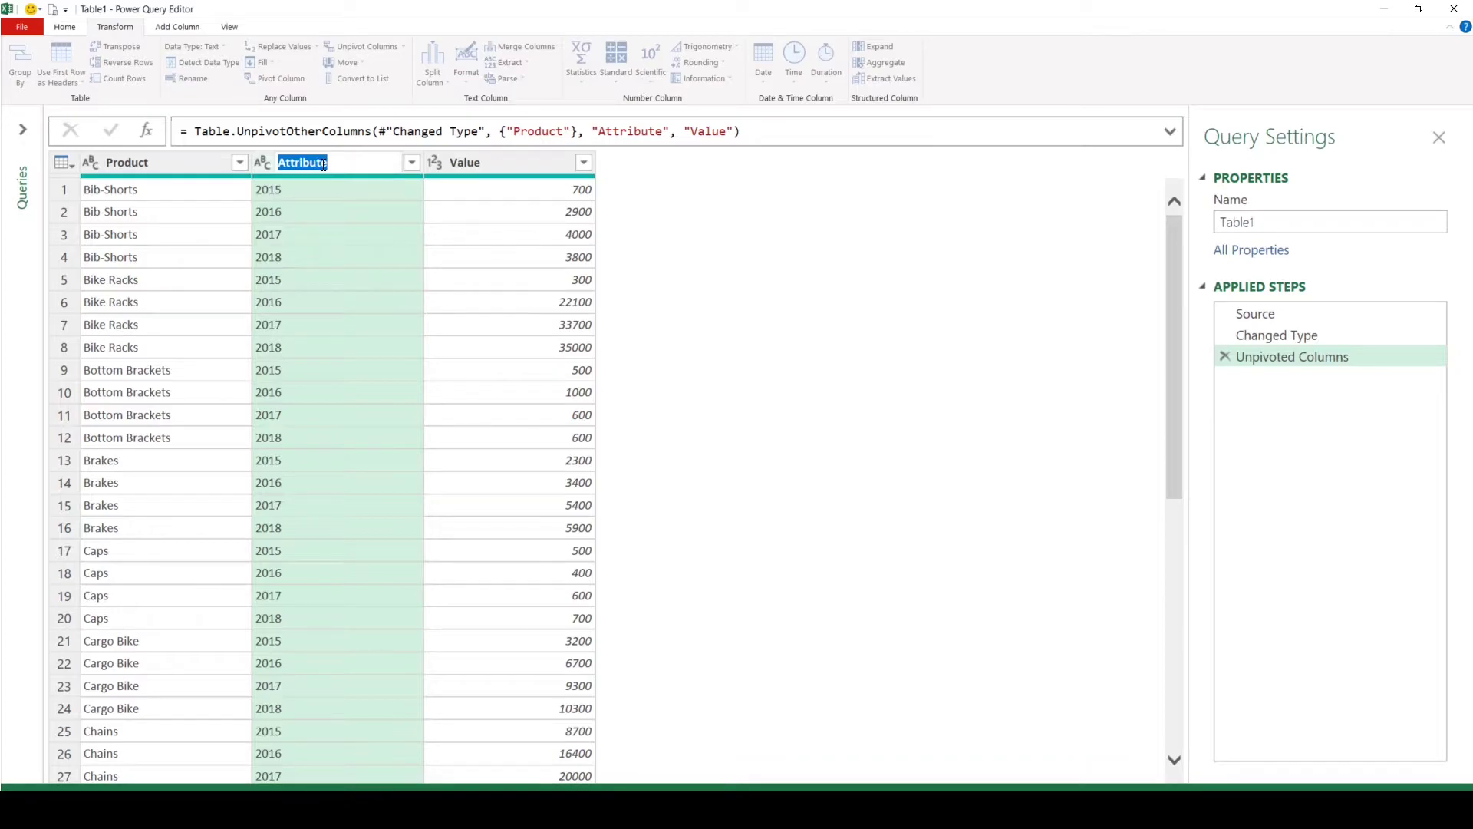
text(Year)
key(Return)
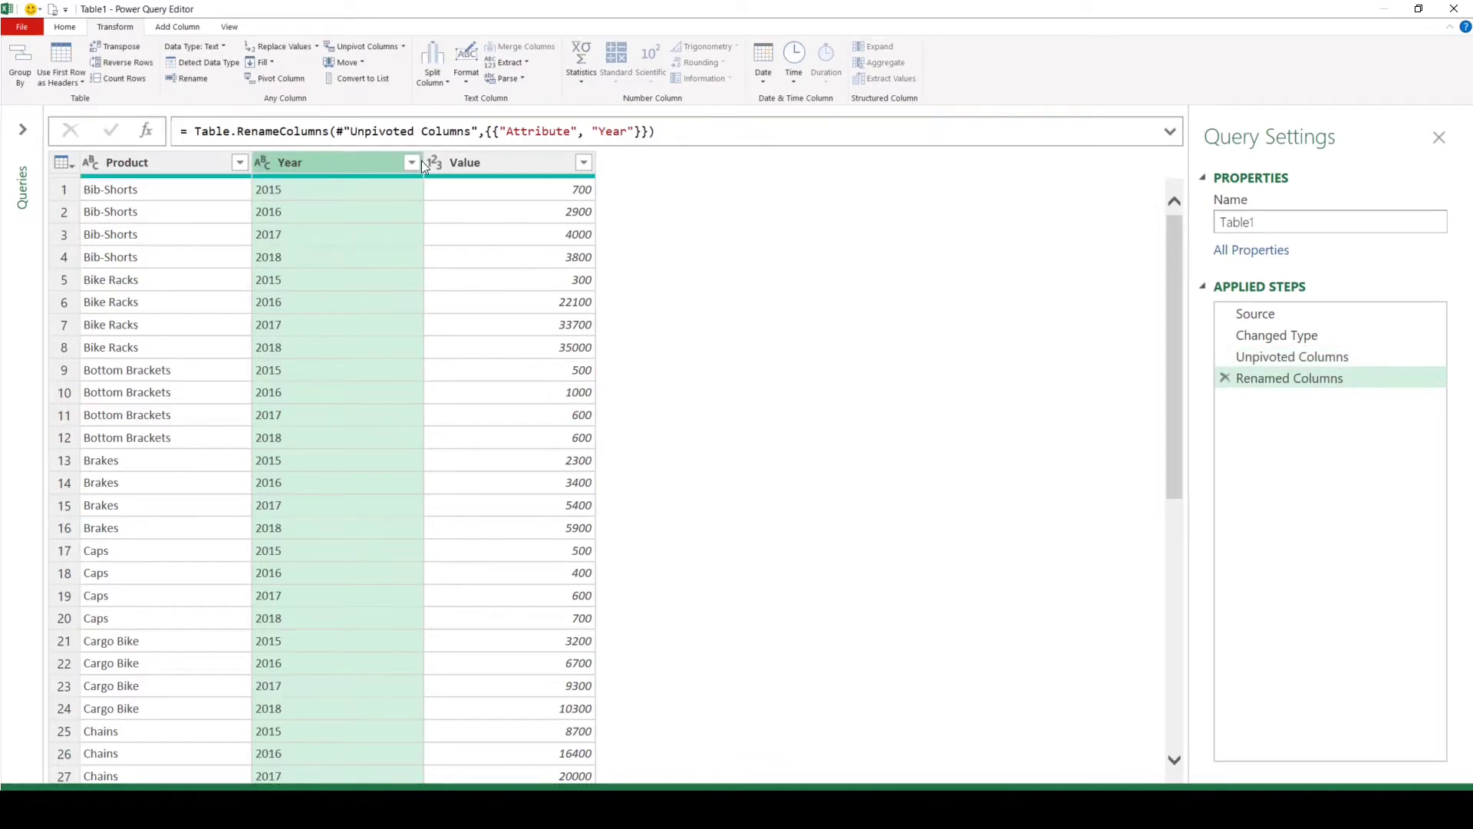
Rename the Value column to Sales, keeping its whole number type
double_click(505, 163)
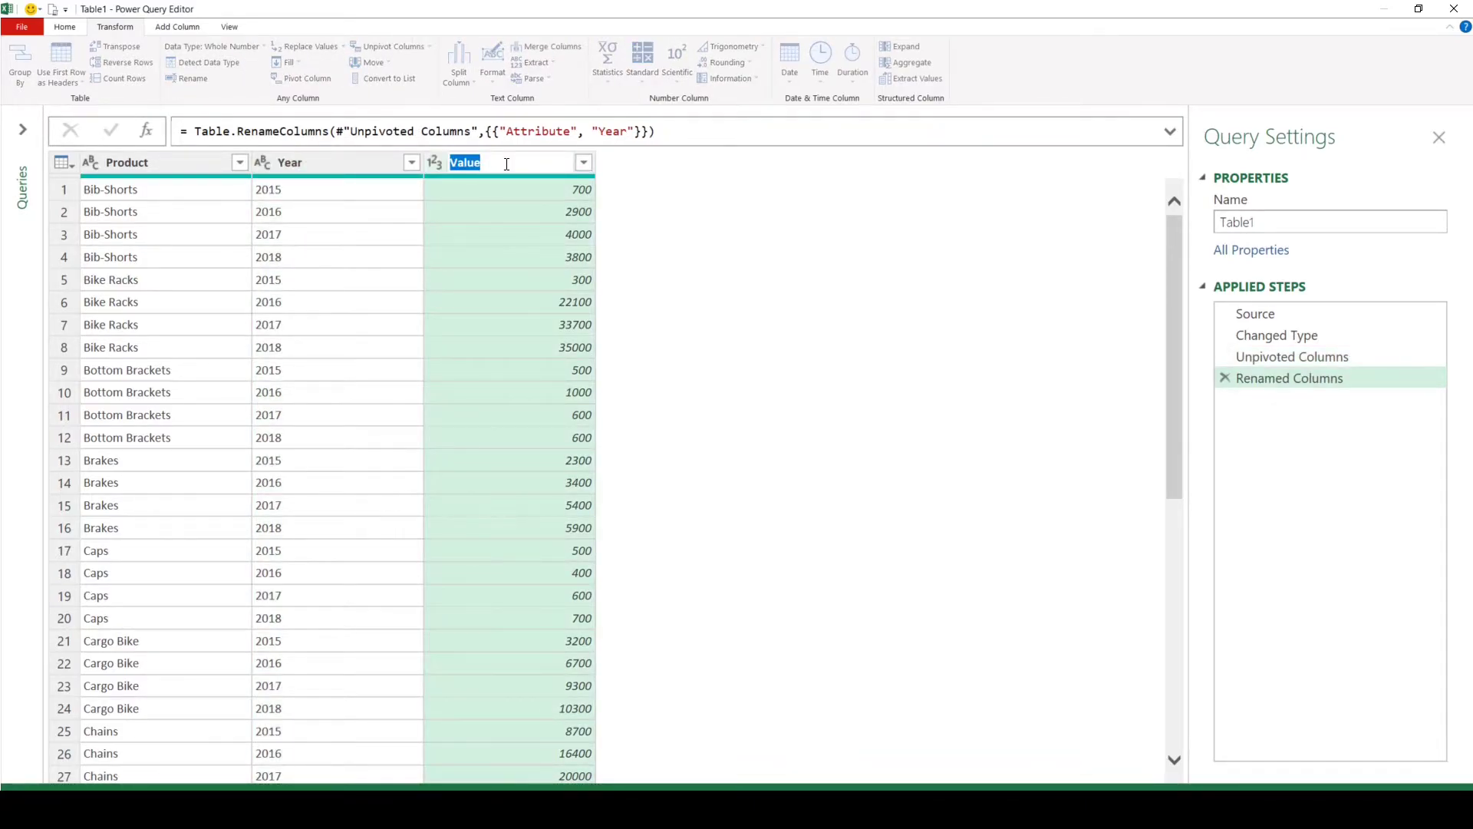
text(SAles)
key(BackSpace)
key(BackSpace)
key(BackSpace)
text(ales)
key(Return)
click(351, 199)
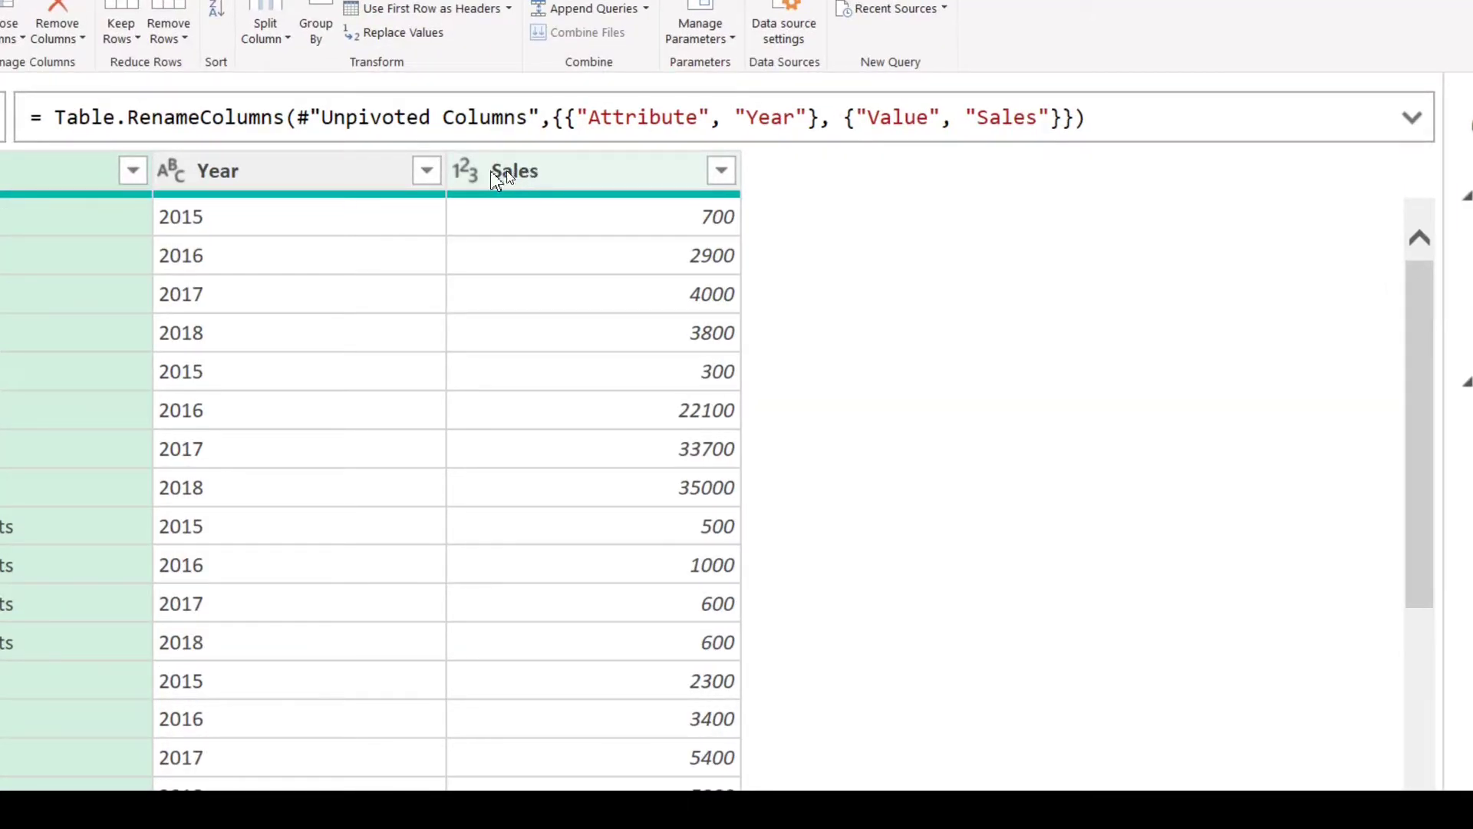
click(464, 170)
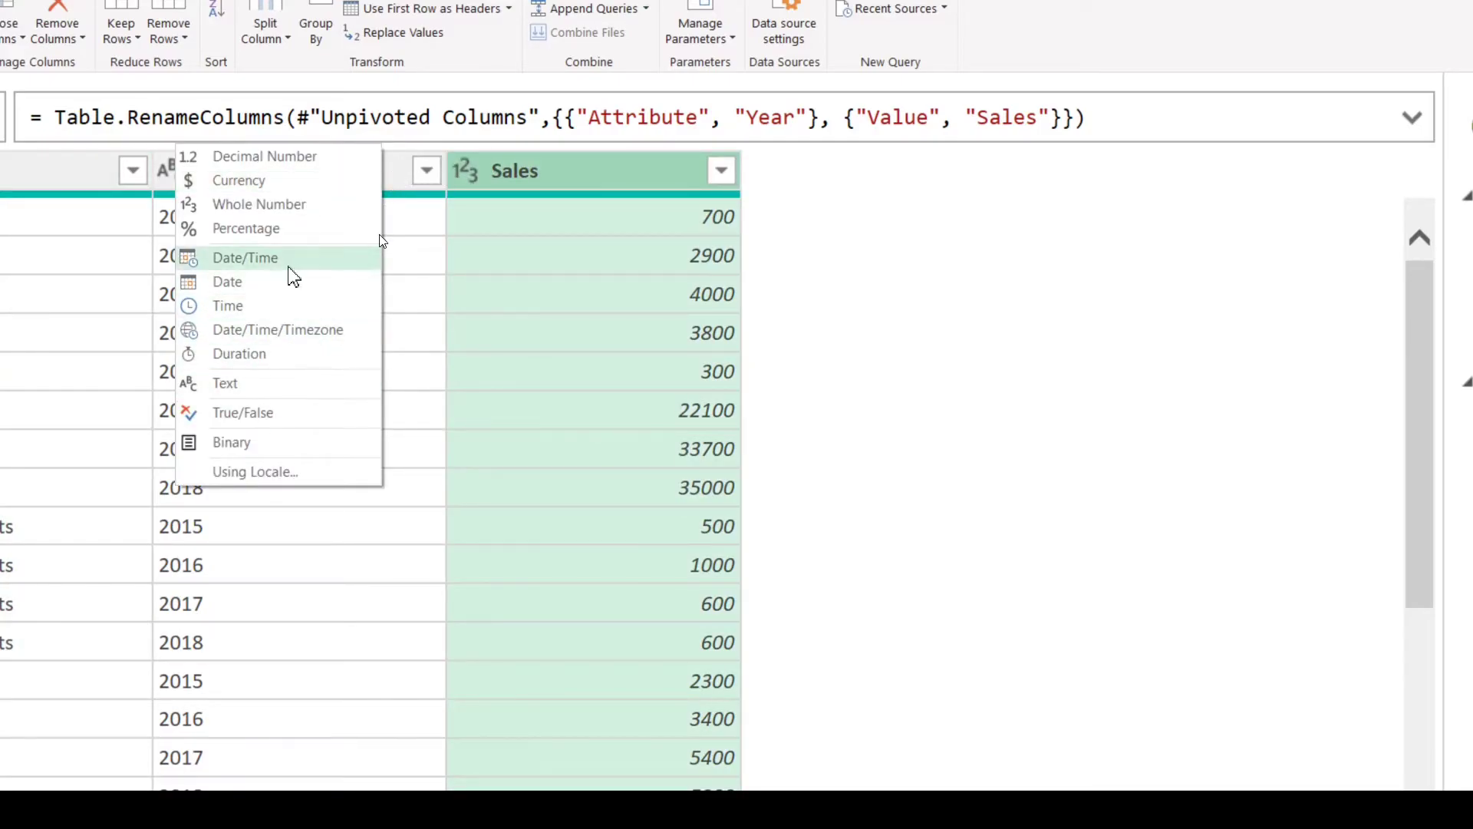
click(626, 167)
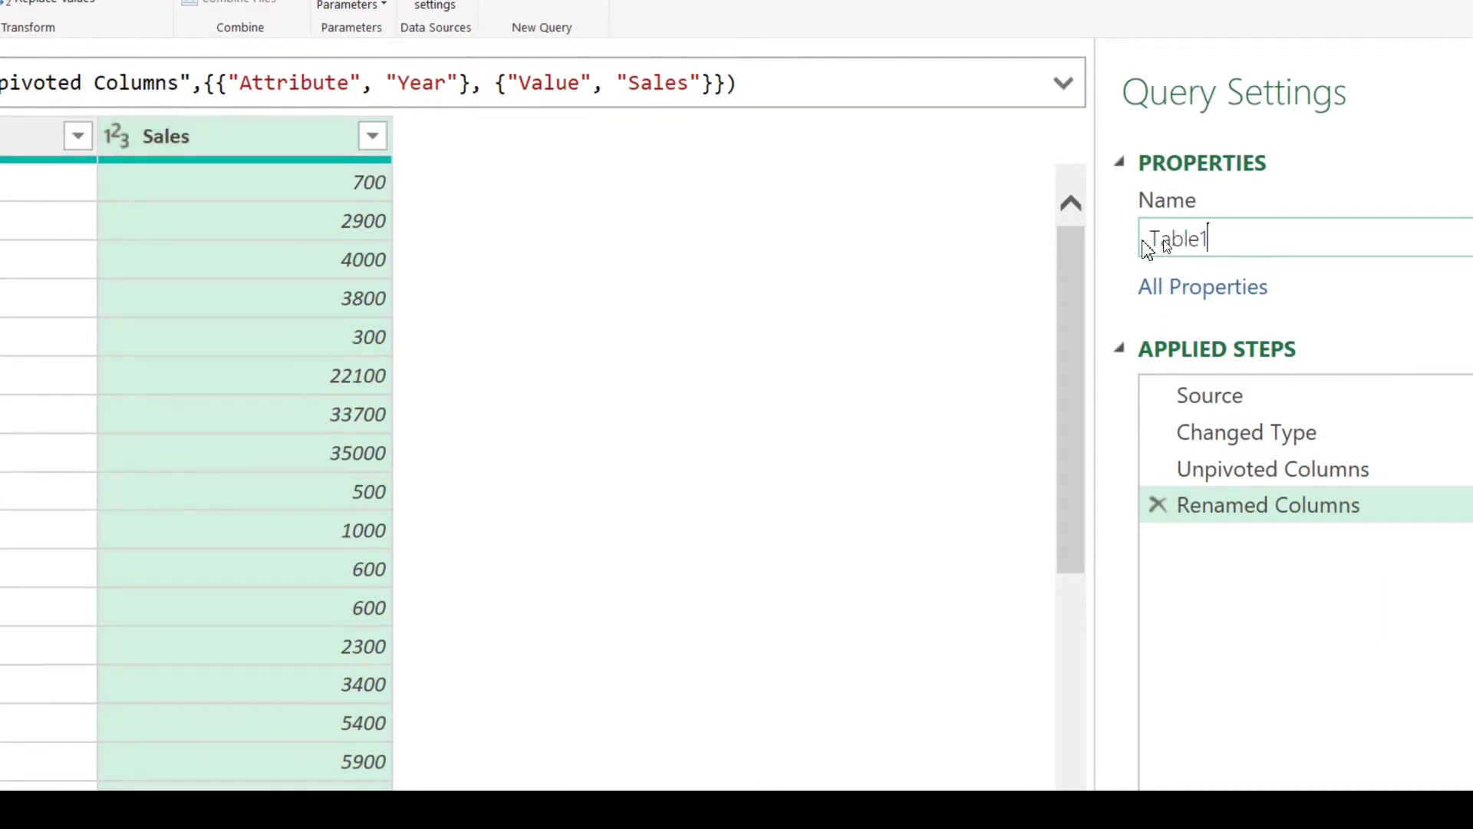
Change the query name in Query Settings from Table1 to Sample-1
double_click(1184, 241)
text(Sample-1)
key(Return)
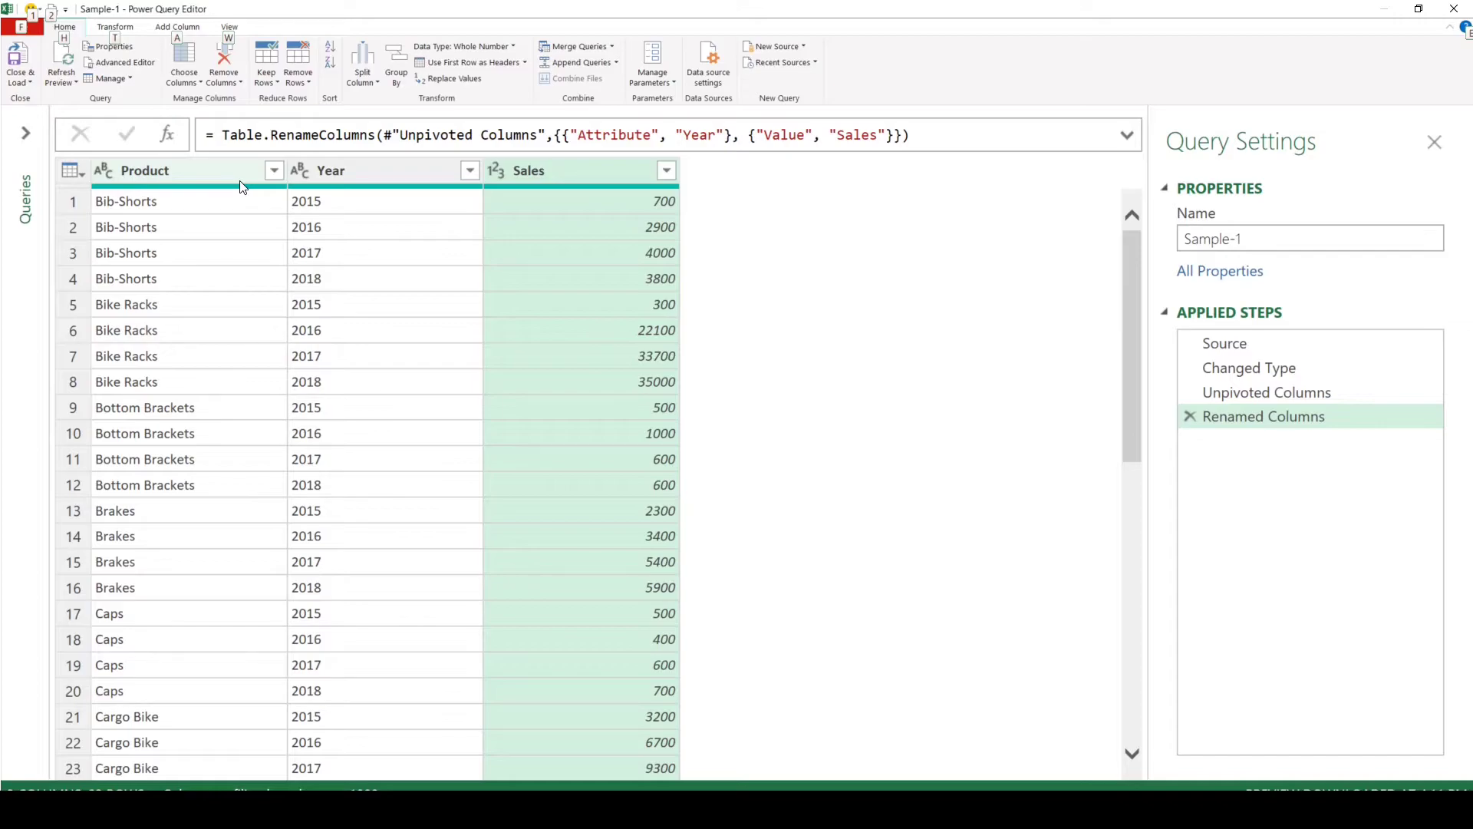
key(Escape)
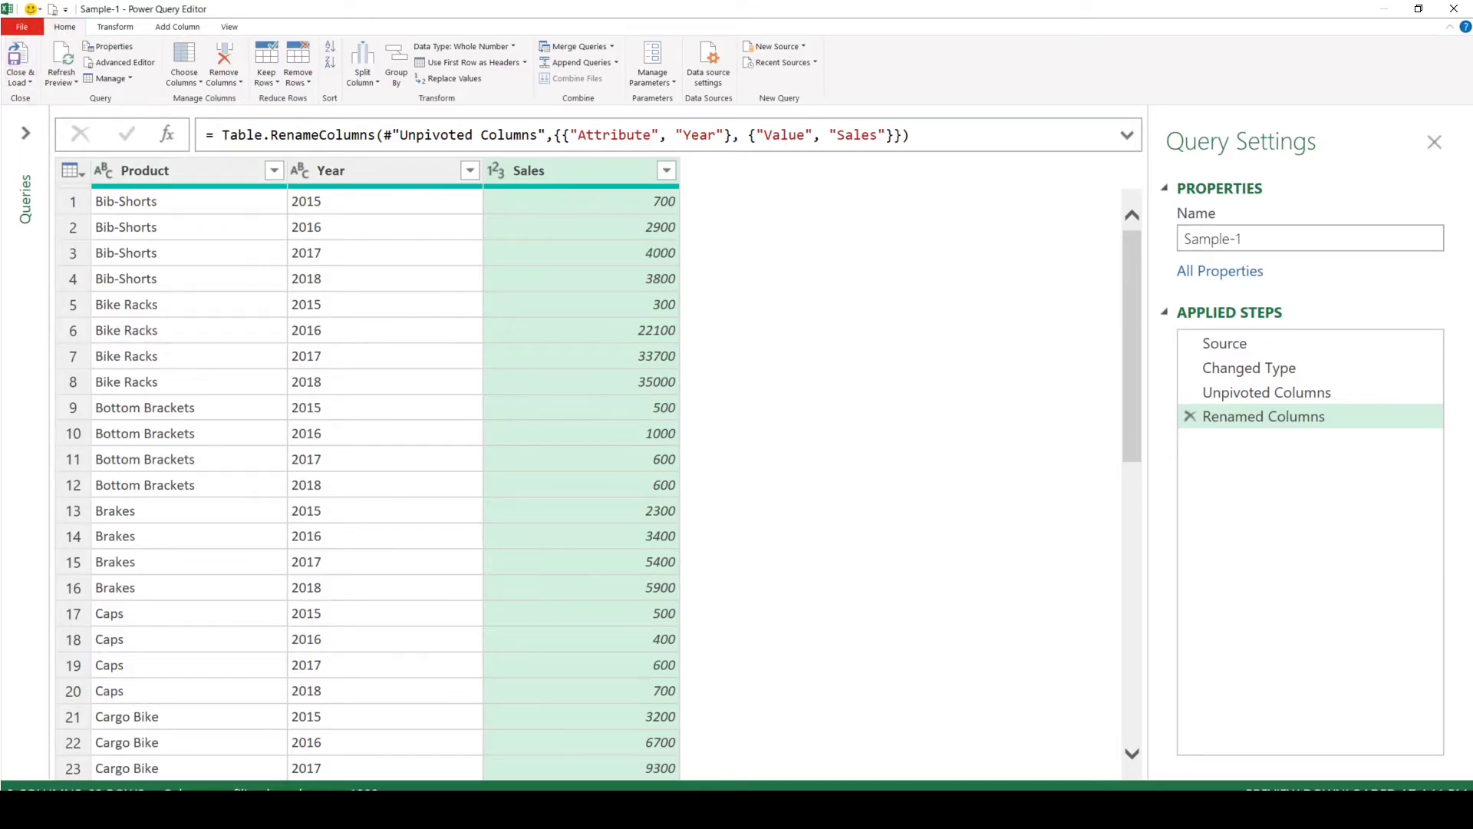
key(alt)
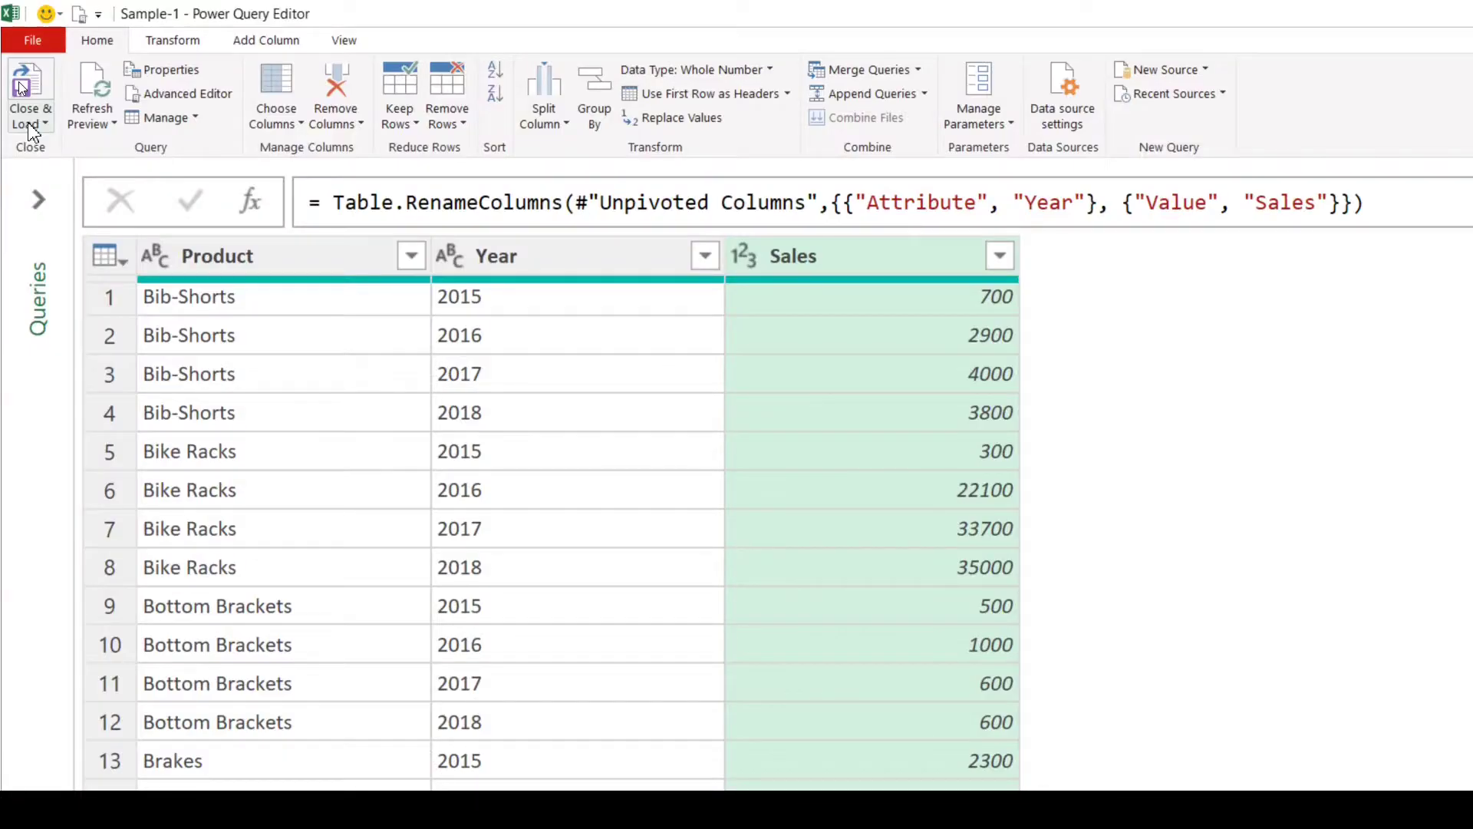
Close & Load To a Table on a new worksheet, giving Sheet12 with 93 rows
click(21, 82)
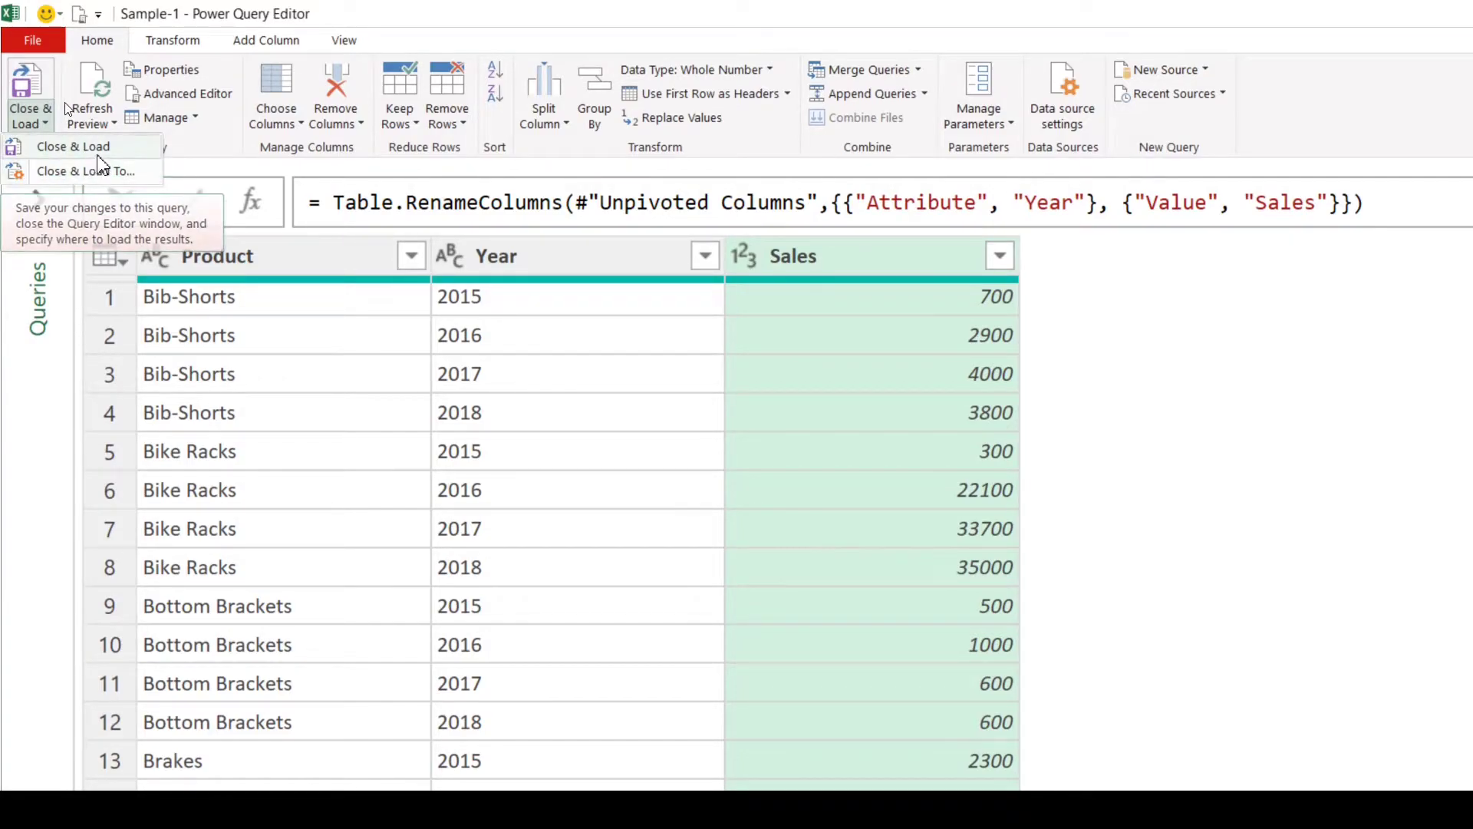
click(90, 182)
drag(279, 513, 648, 333)
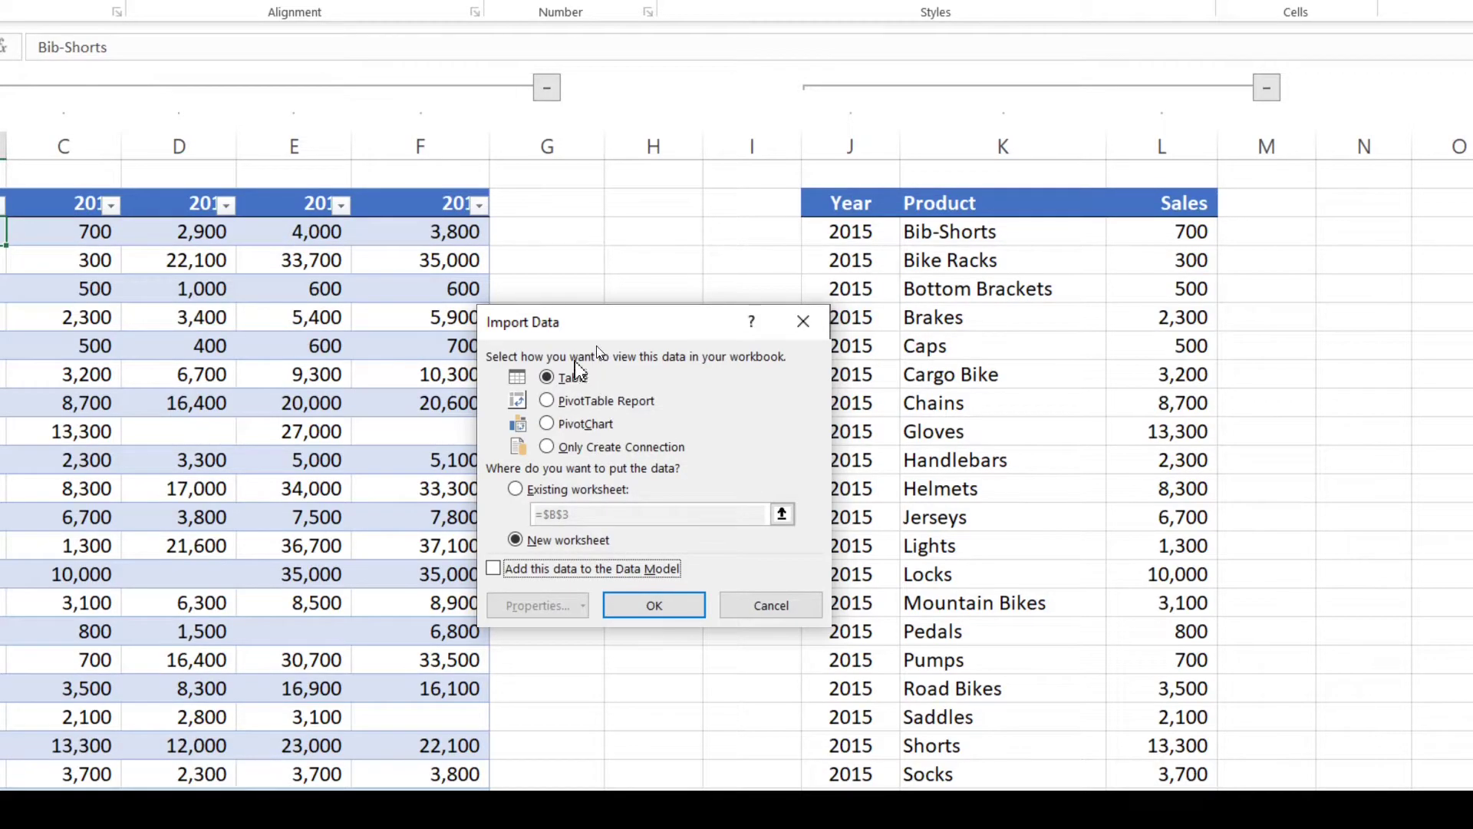
click(653, 605)
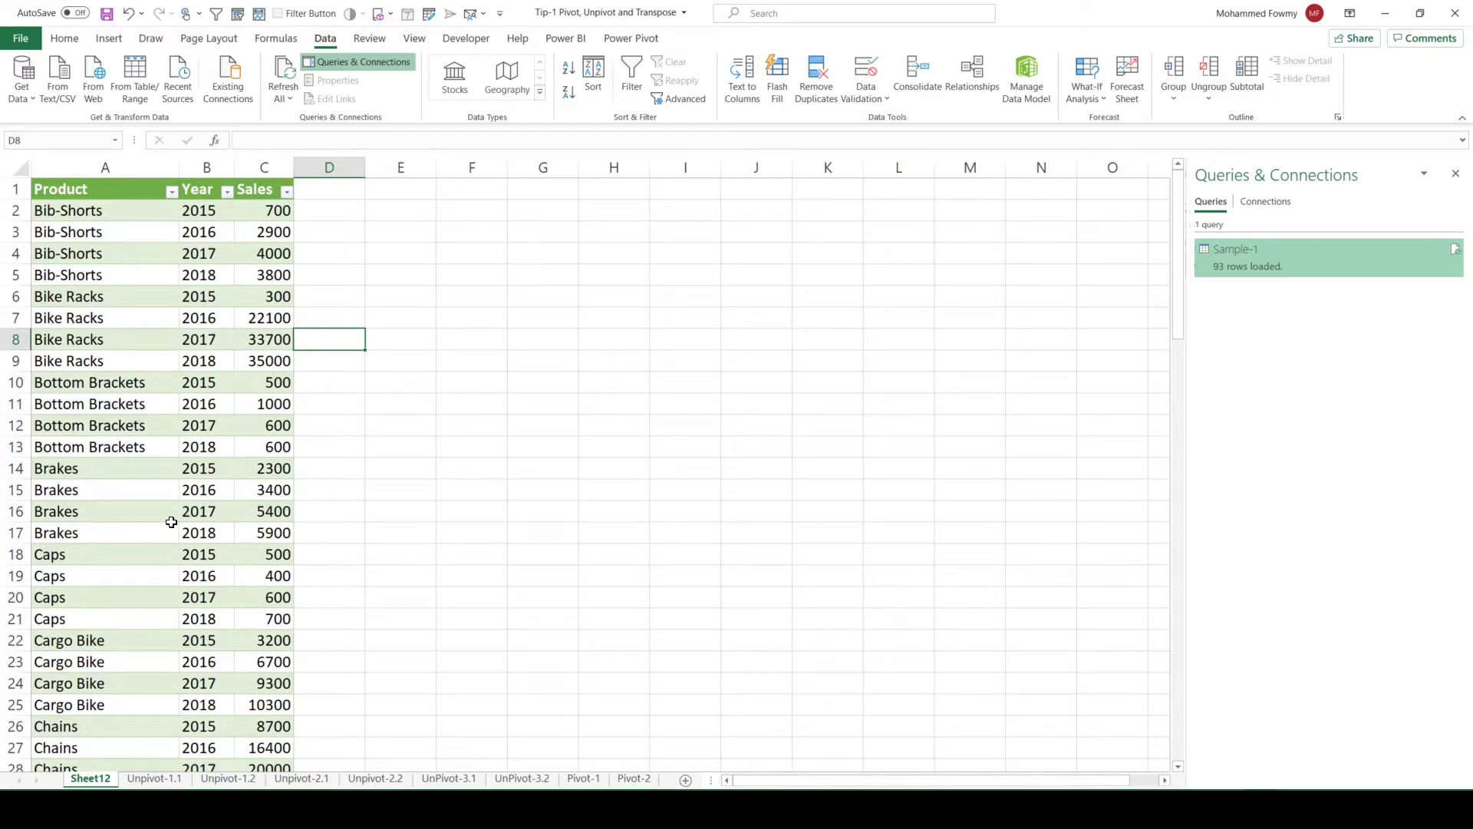
On Unpivot-1.1, add year headers 2019 and 2020 in G2 and H2
click(145, 780)
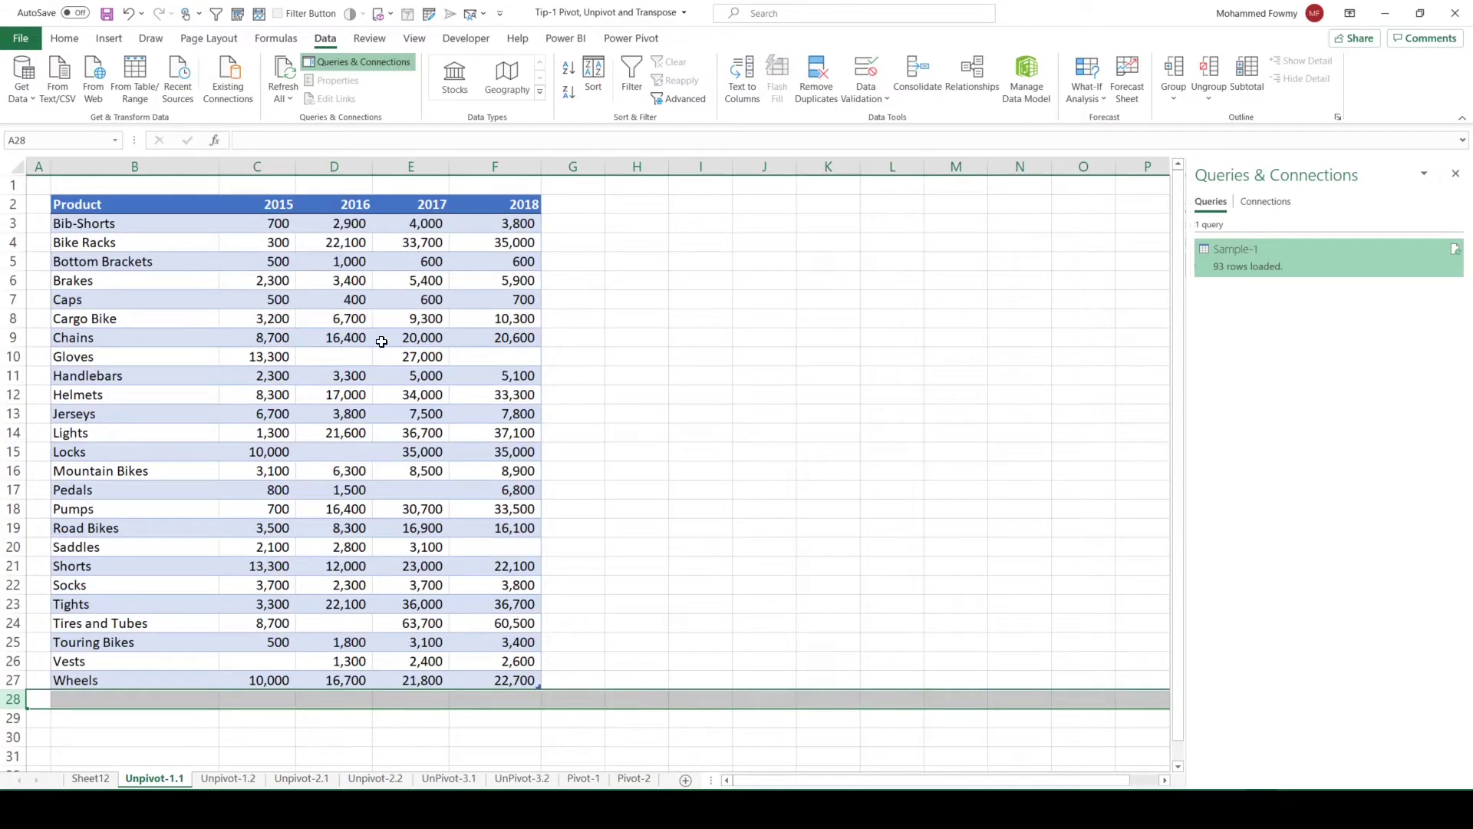
click(409, 320)
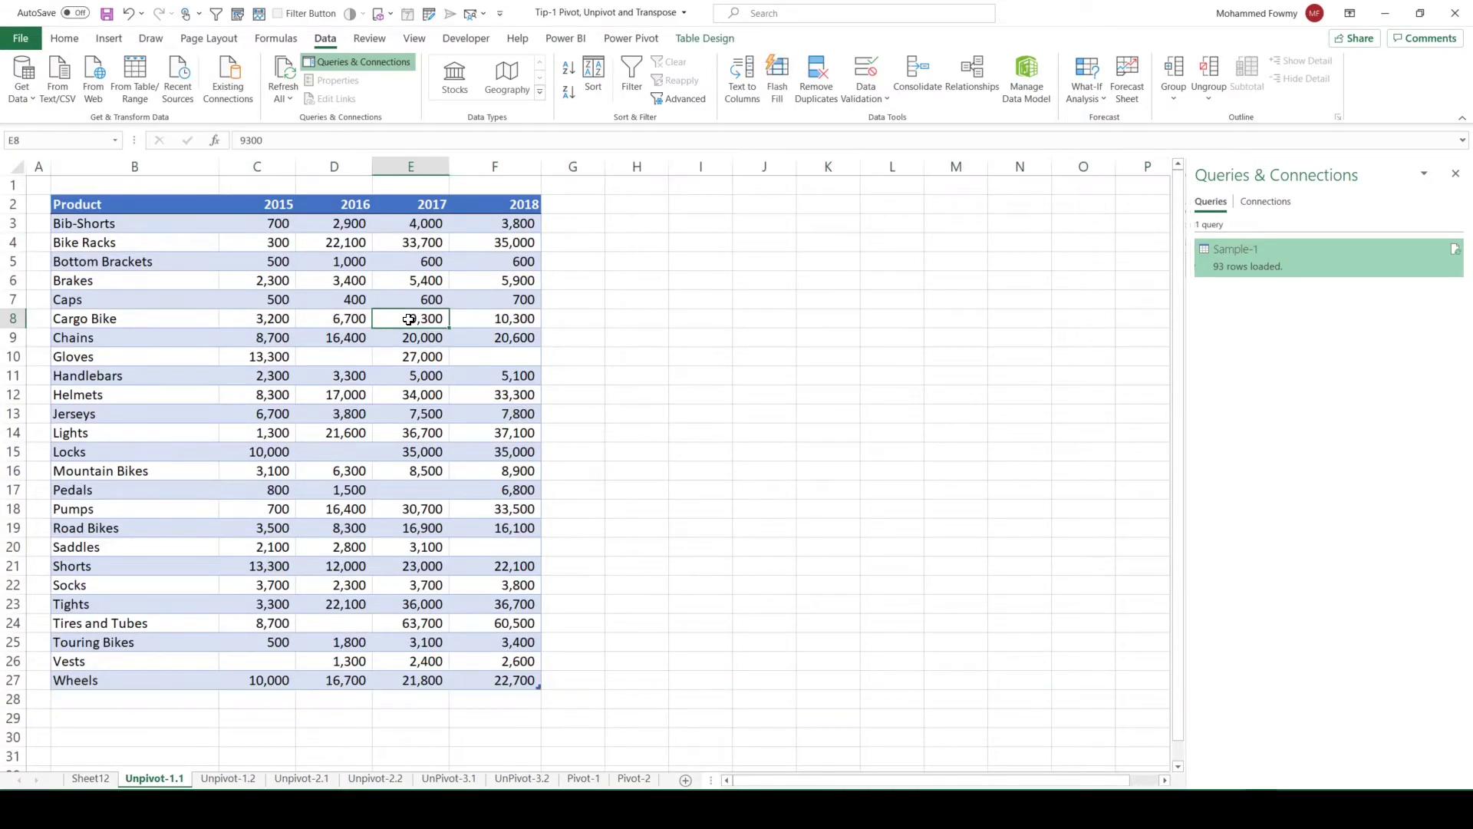
click(575, 208)
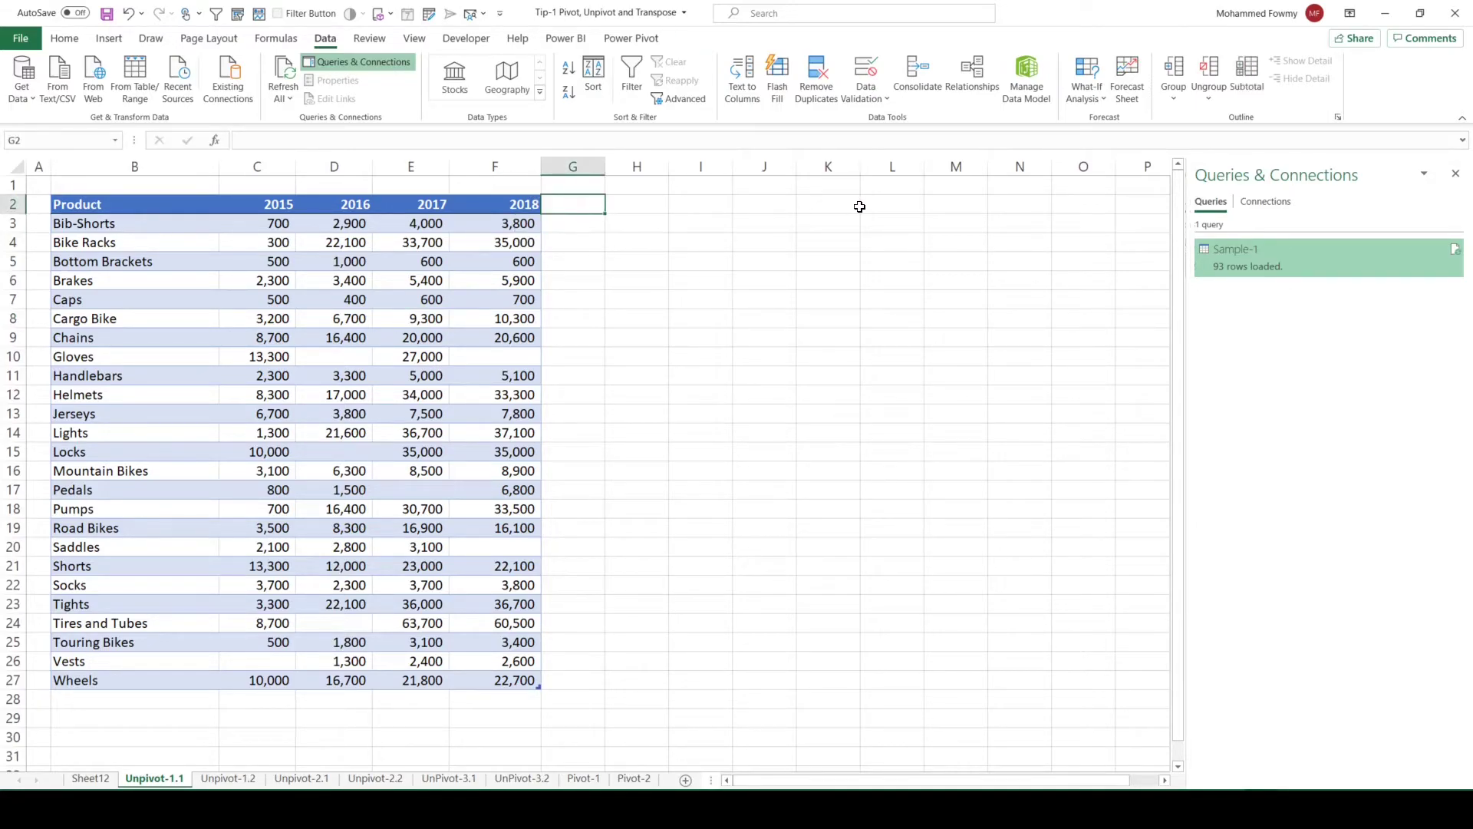
text(2019)
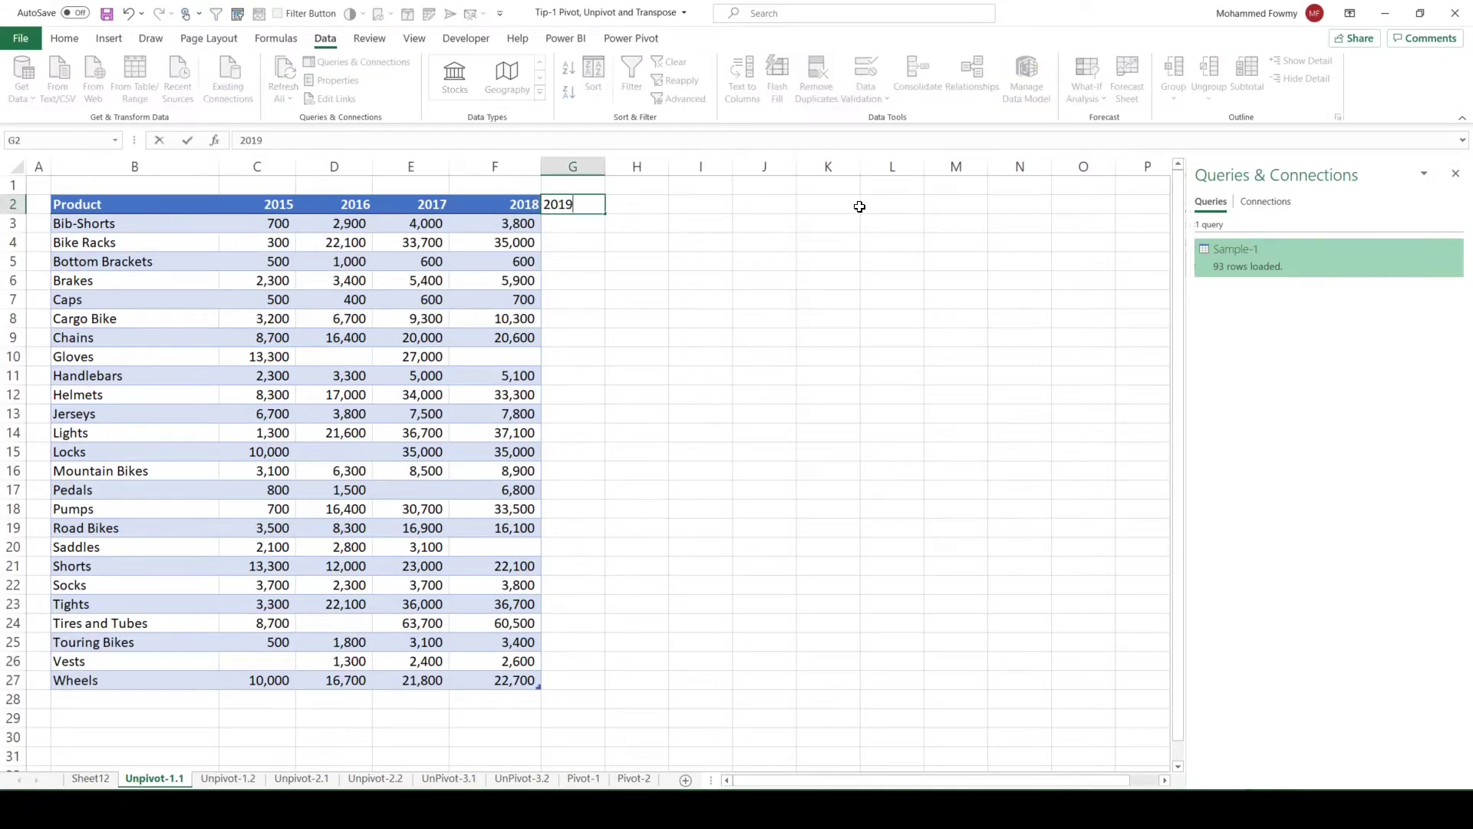
key(Tab)
text(20)
key(Return)
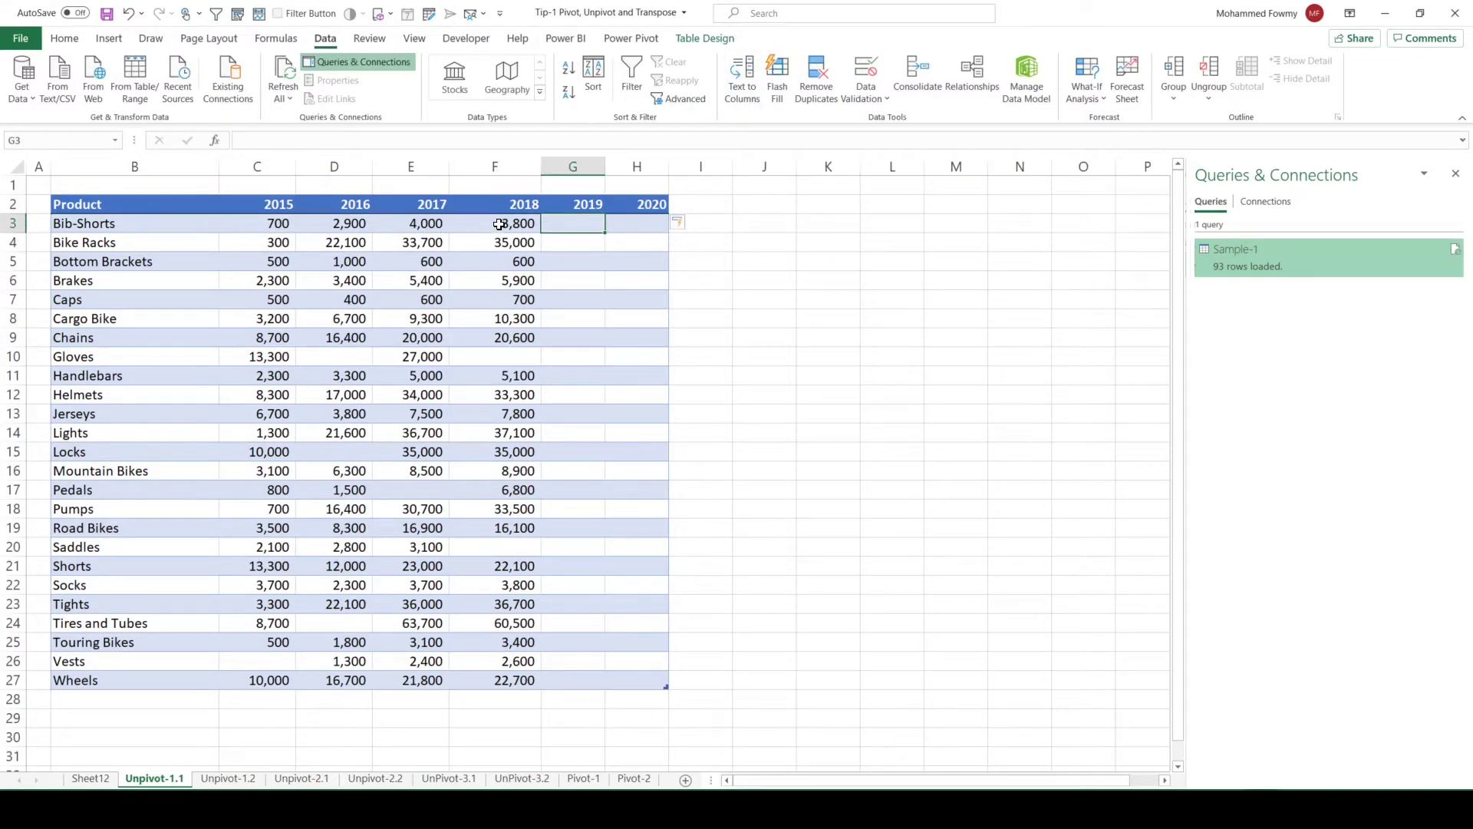
Copy the 2018 figures from F3:F27 into the 2019 and 2020 columns
drag(495, 223, 493, 673)
key(ctrl+c)
click(595, 224)
key(ctrl+v)
click(638, 223)
key(ctrl+v)
click(487, 565)
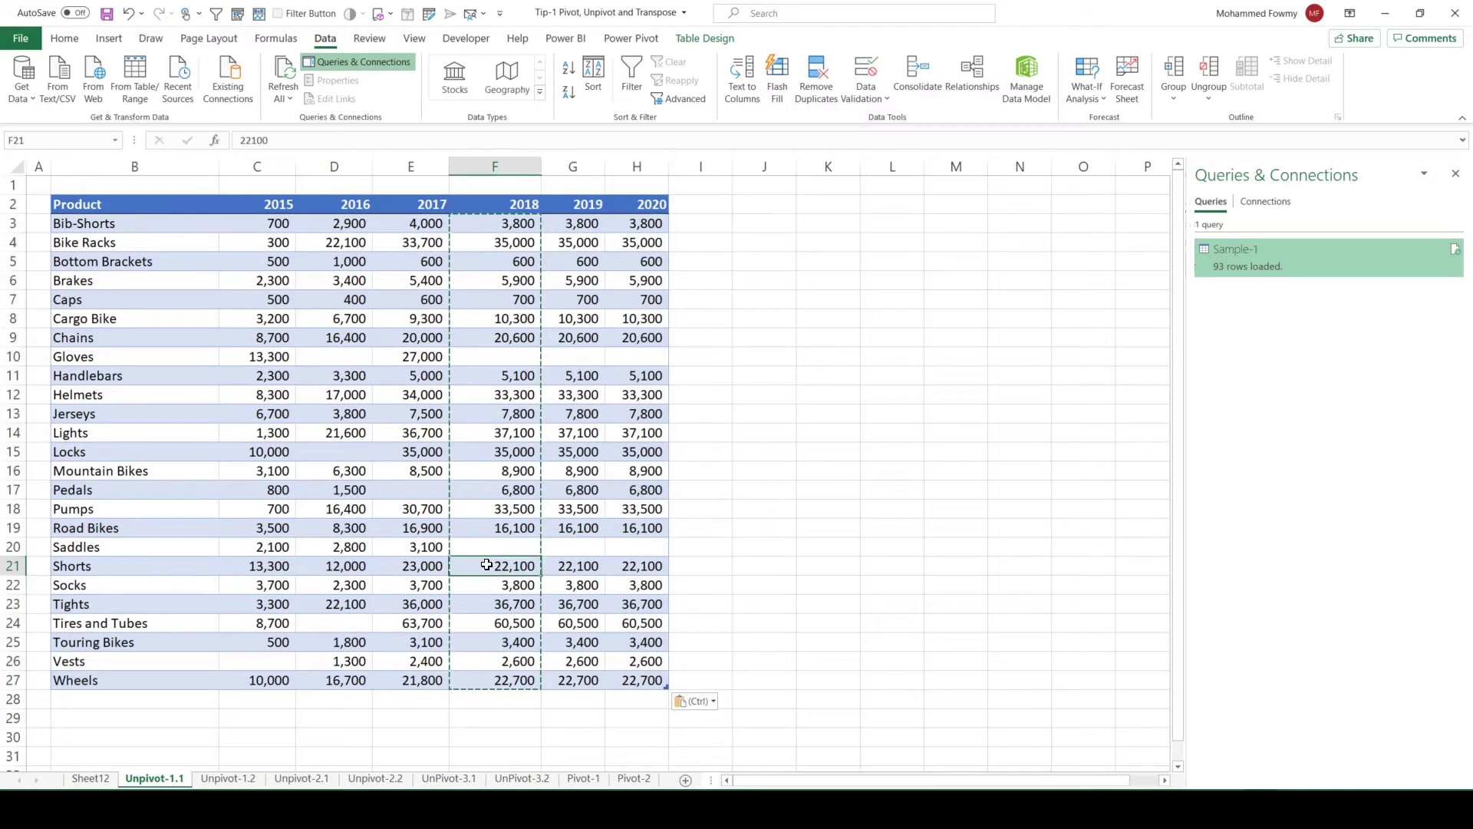
Add a Wheels - 2 row with 10,000 for 2019 and 250,002 for 2020
click(115, 699)
text(Wheels - 2)
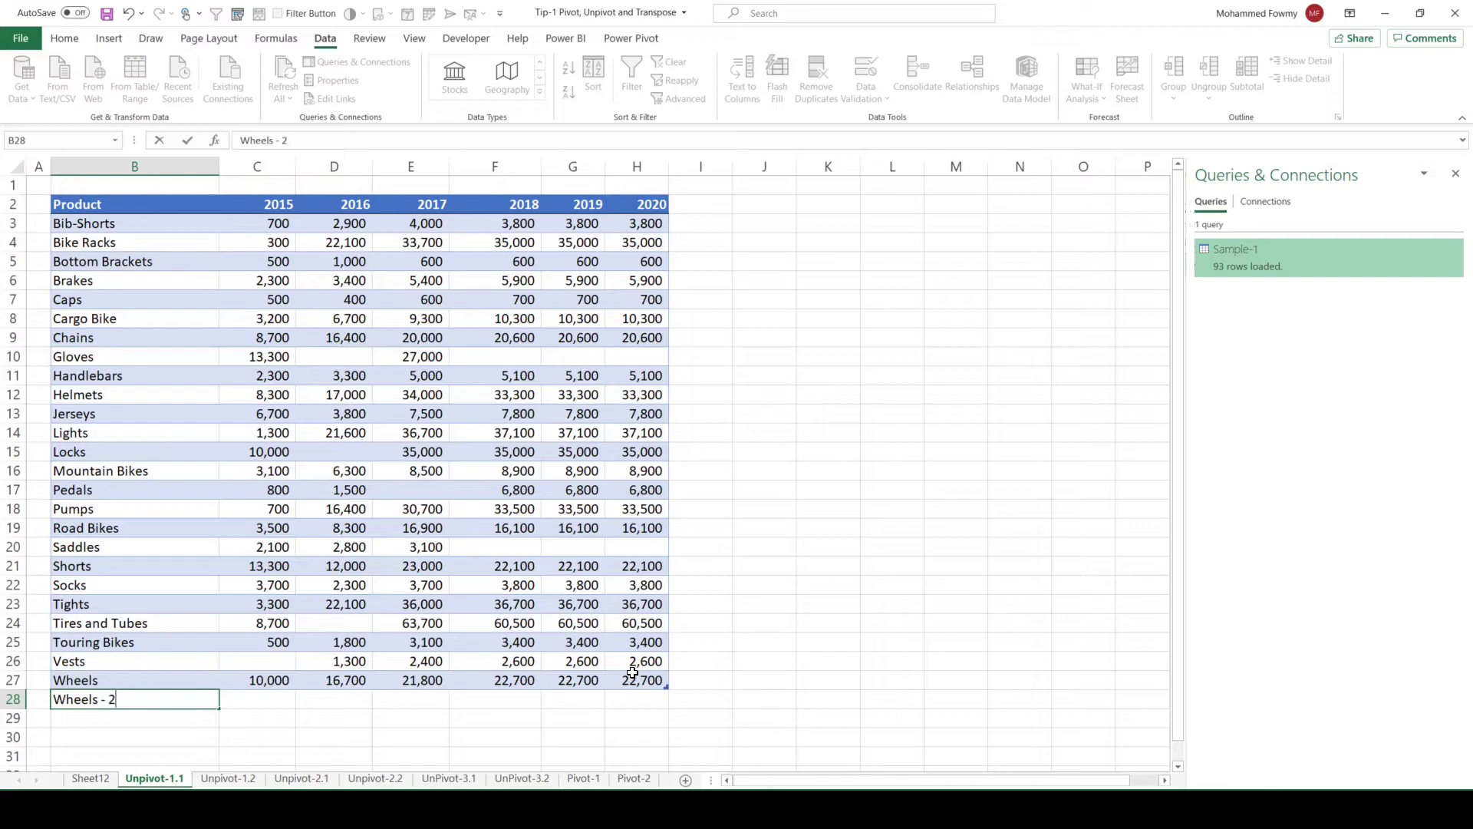
key(Tab)
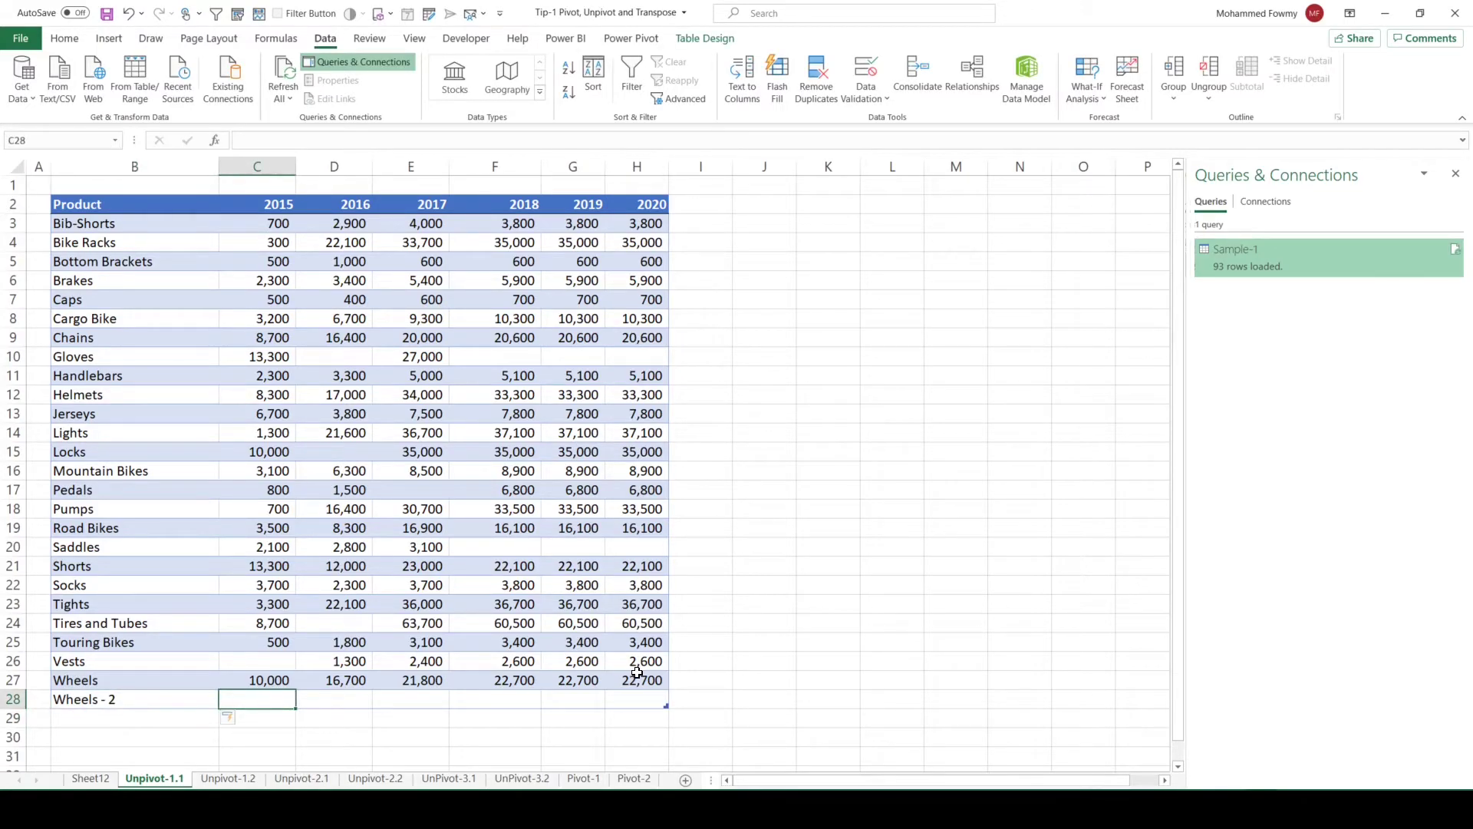
click(592, 700)
text(10,000)
key(Tab)
text(250,002)
key(Up)
key(Down)
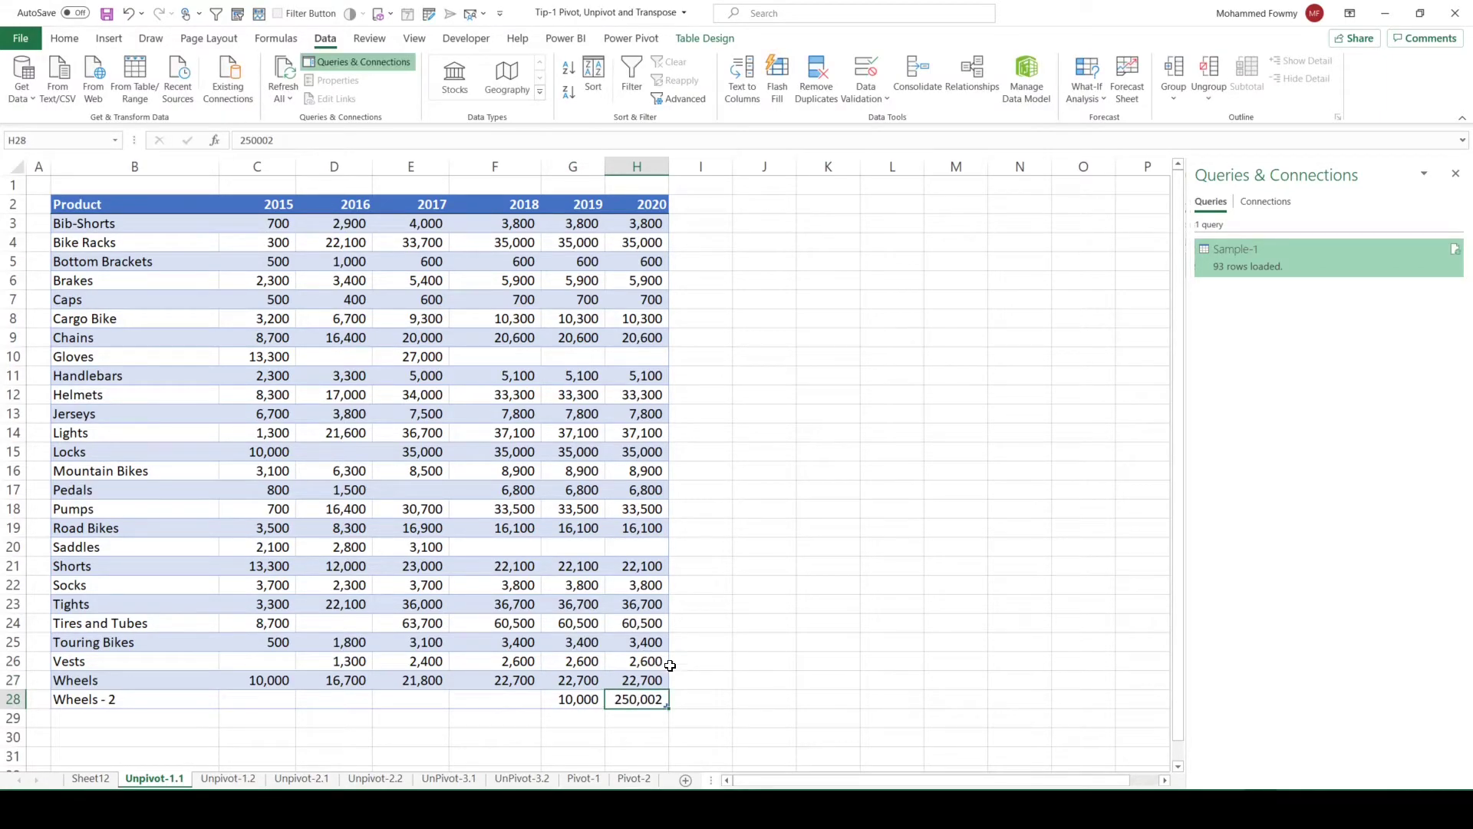
Refresh the loaded Product/Year/Sales table on Sheet12 from its right-click menu
click(90, 779)
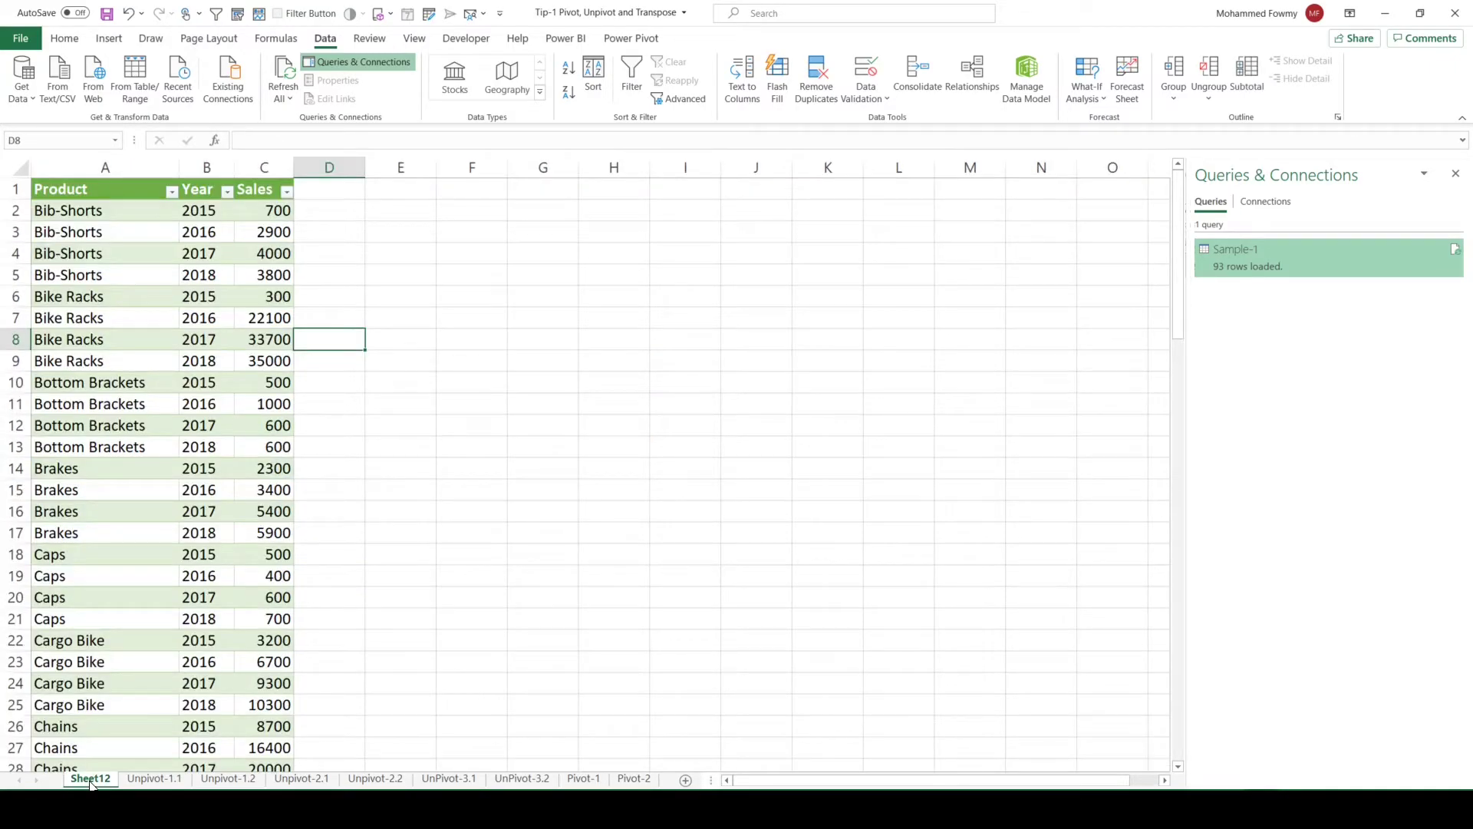
click(191, 421)
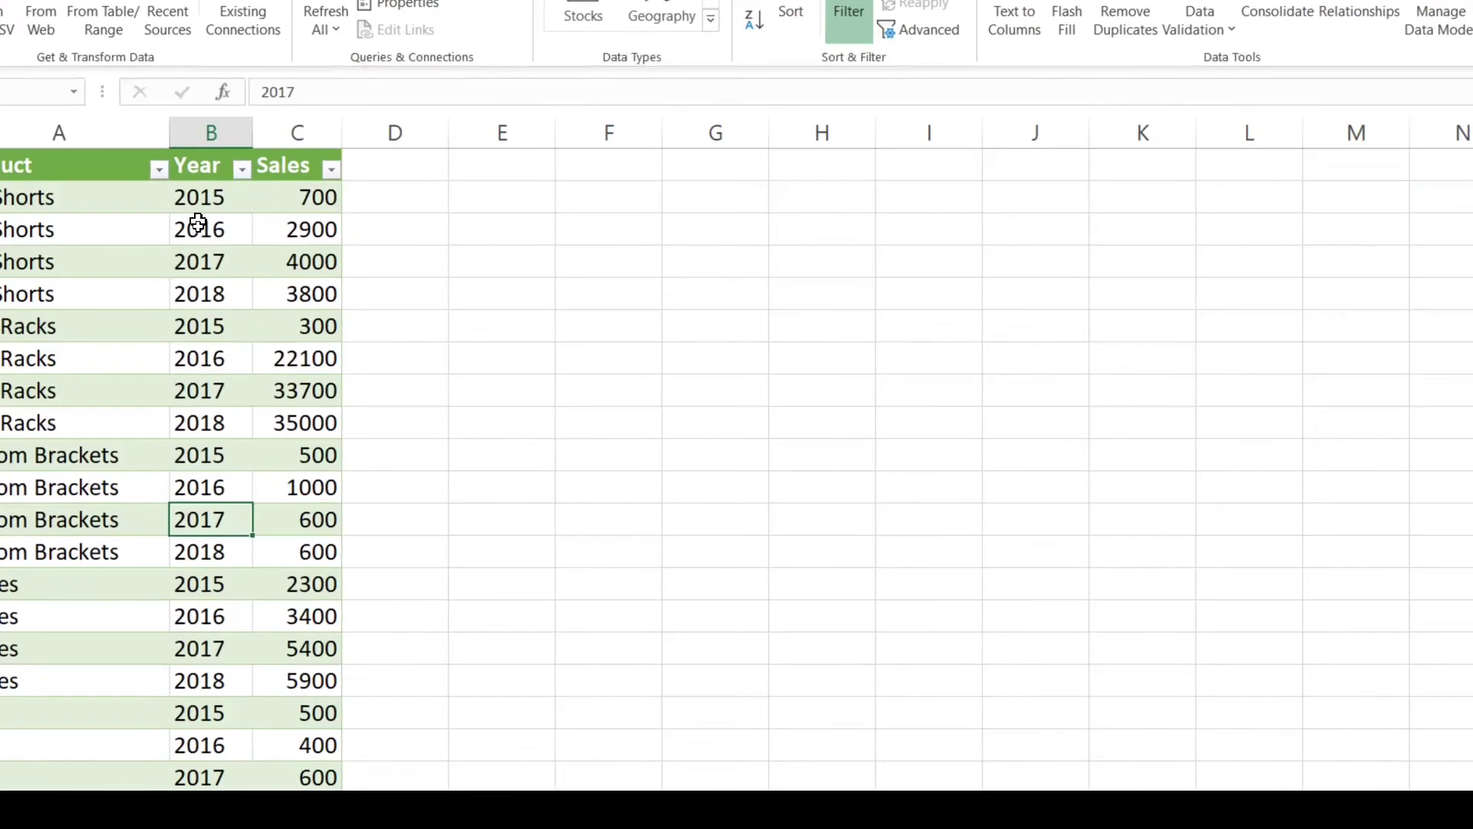
right_click(198, 233)
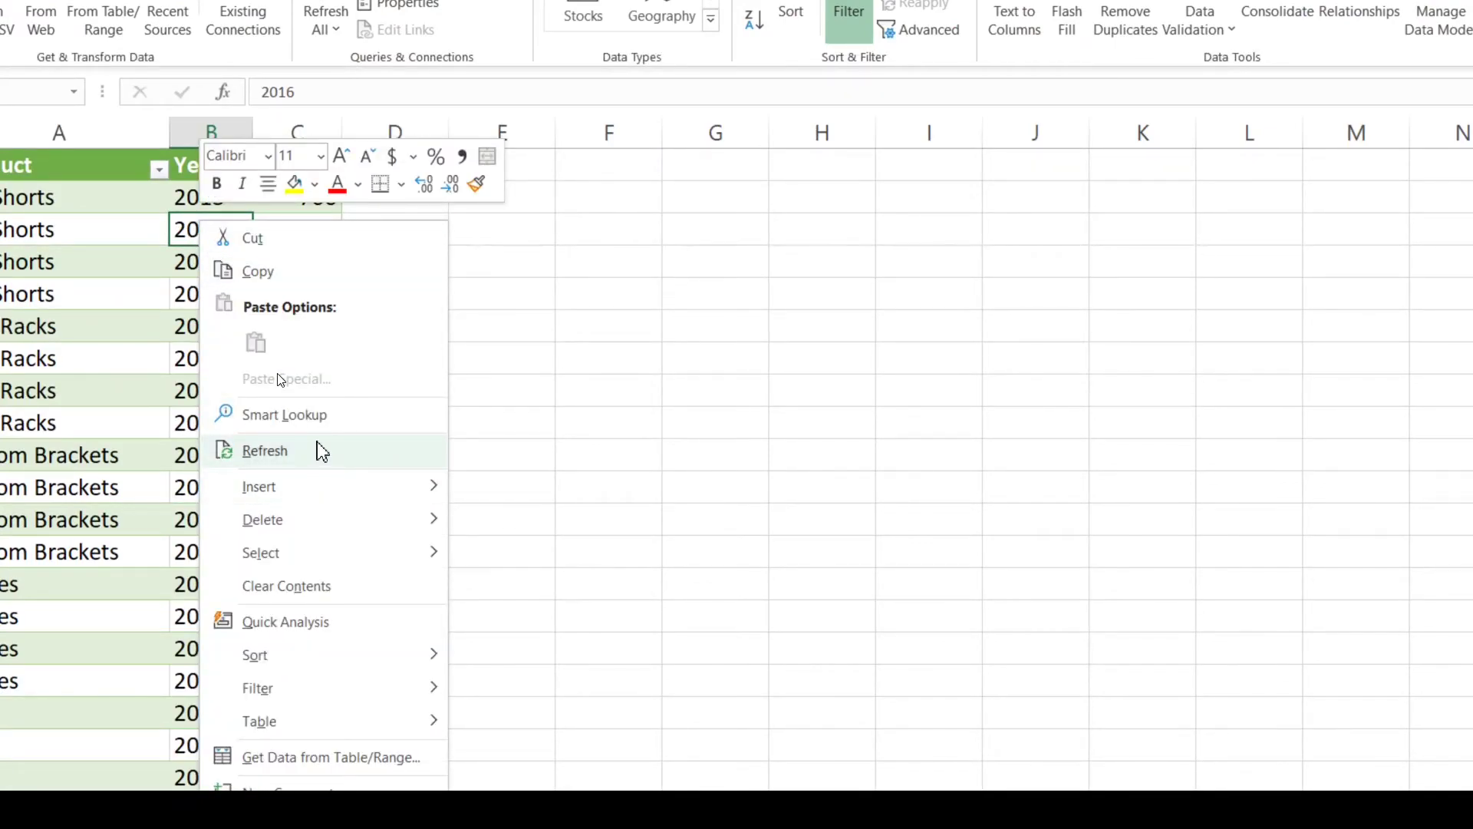
click(419, 450)
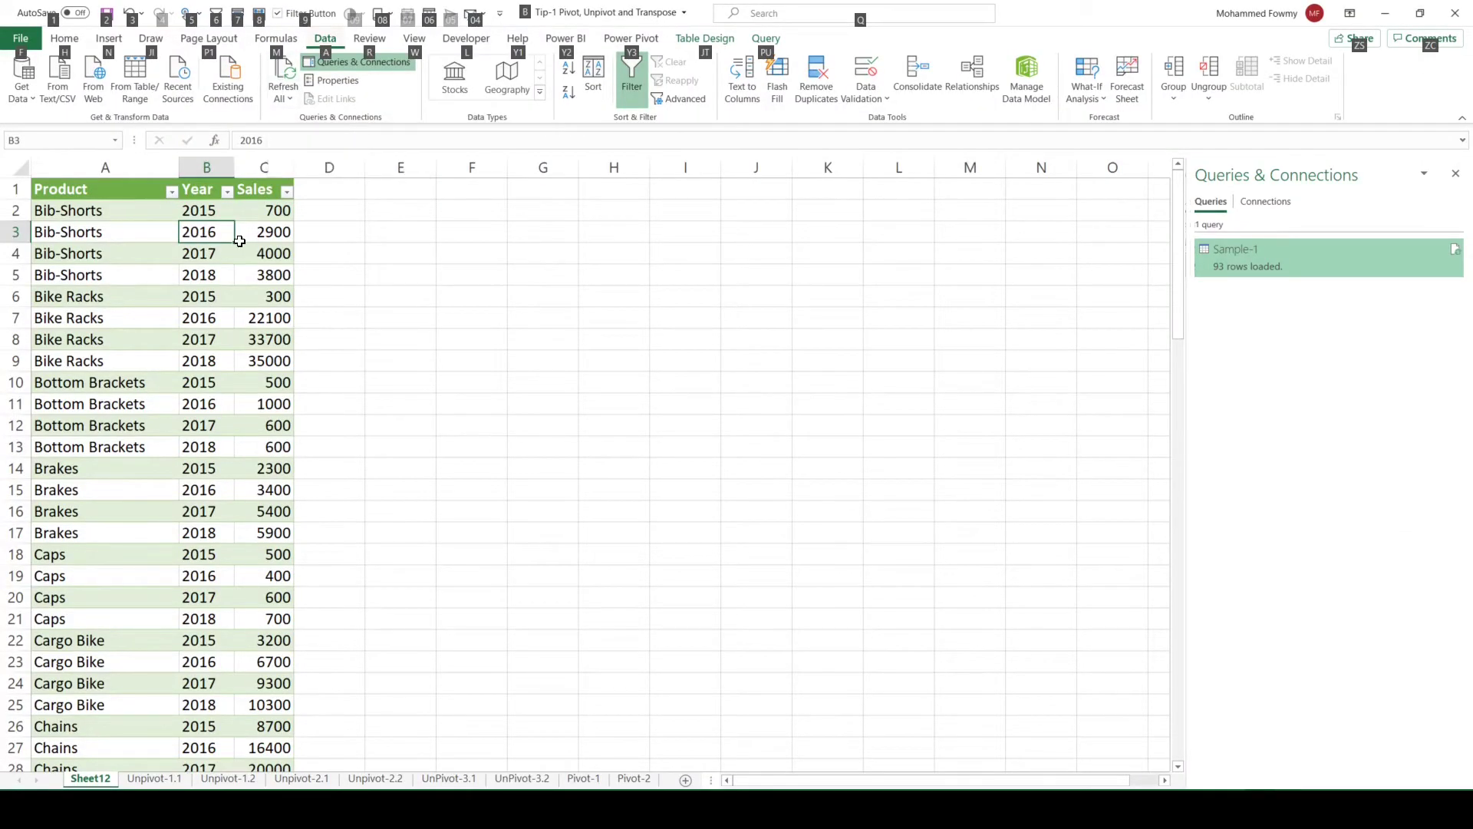
click(716, 390)
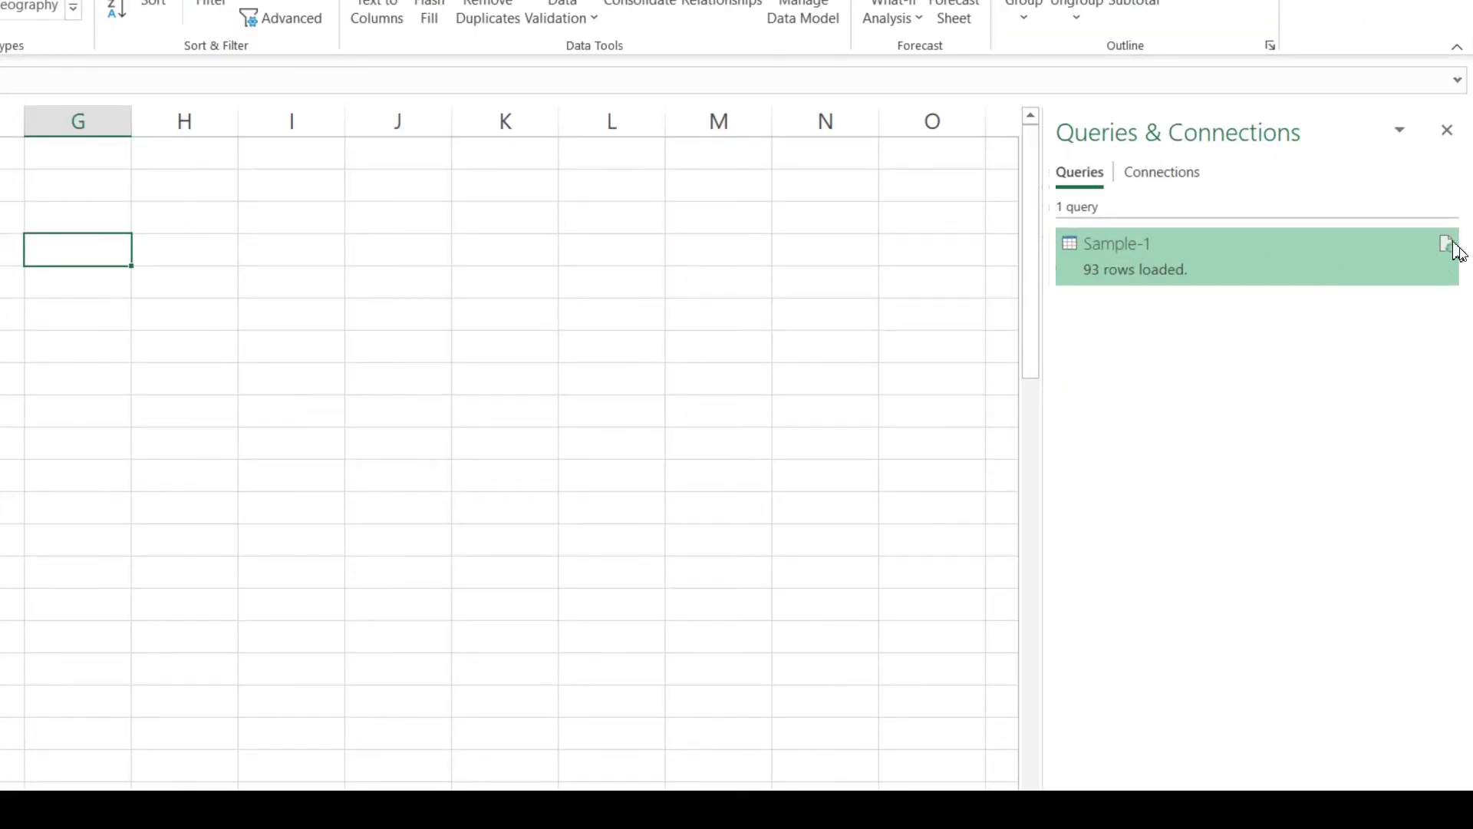
Refresh the Sample-1 query in Queries & Connections so 2019 and 2020 sales load
mouse_move(1452, 263)
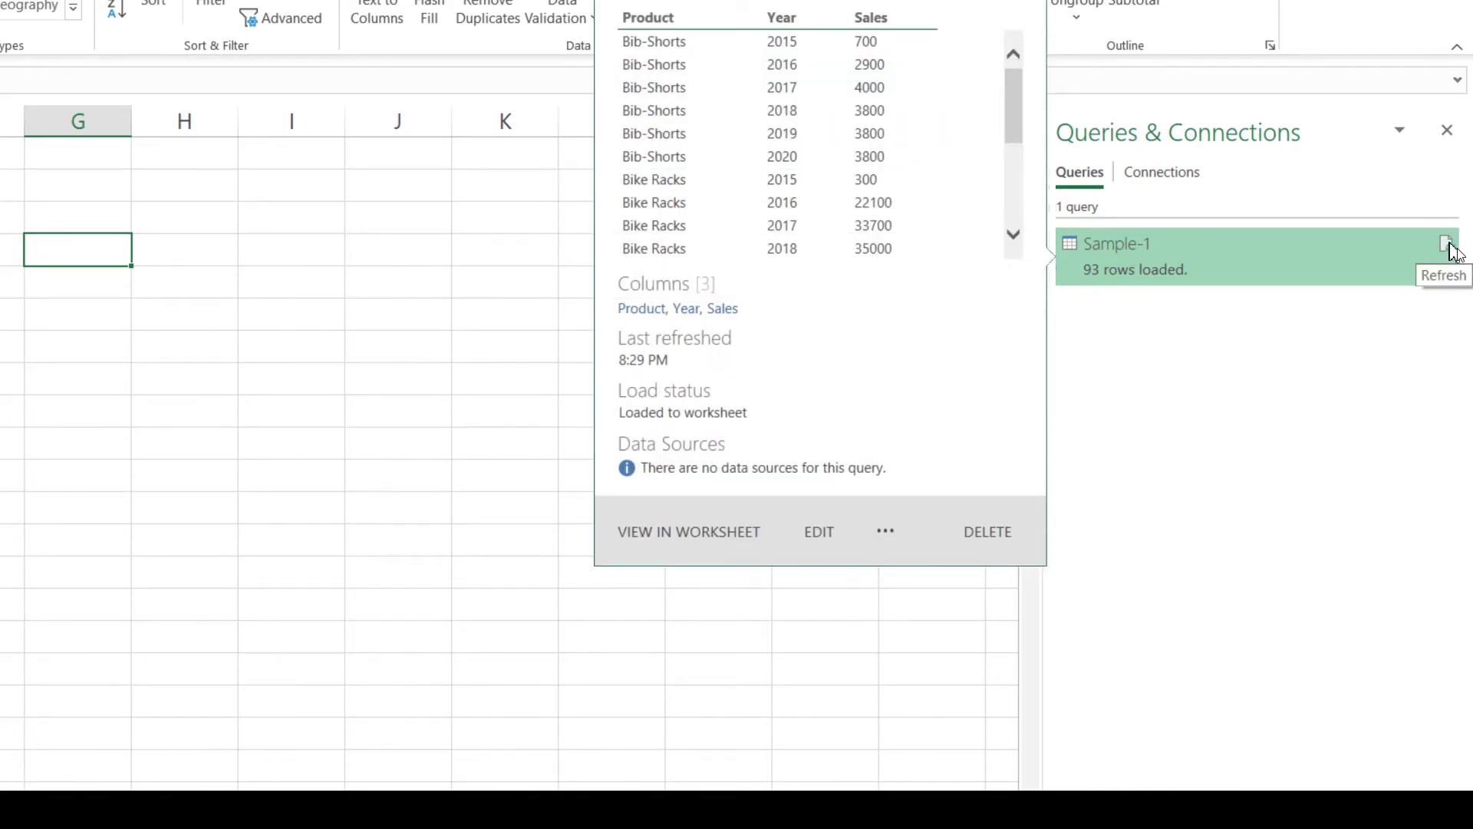
click(1448, 245)
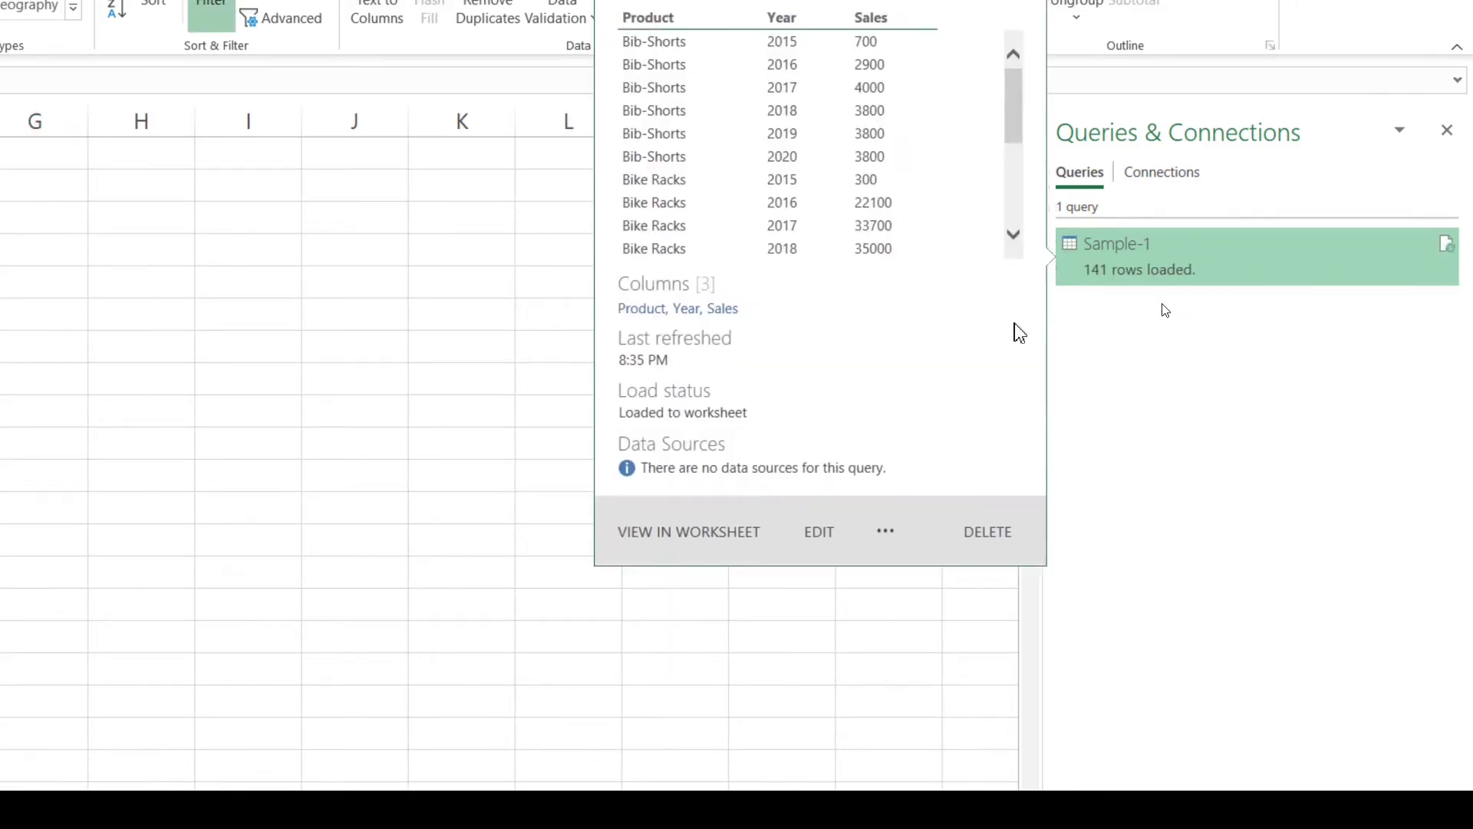
mouse_move(1122, 280)
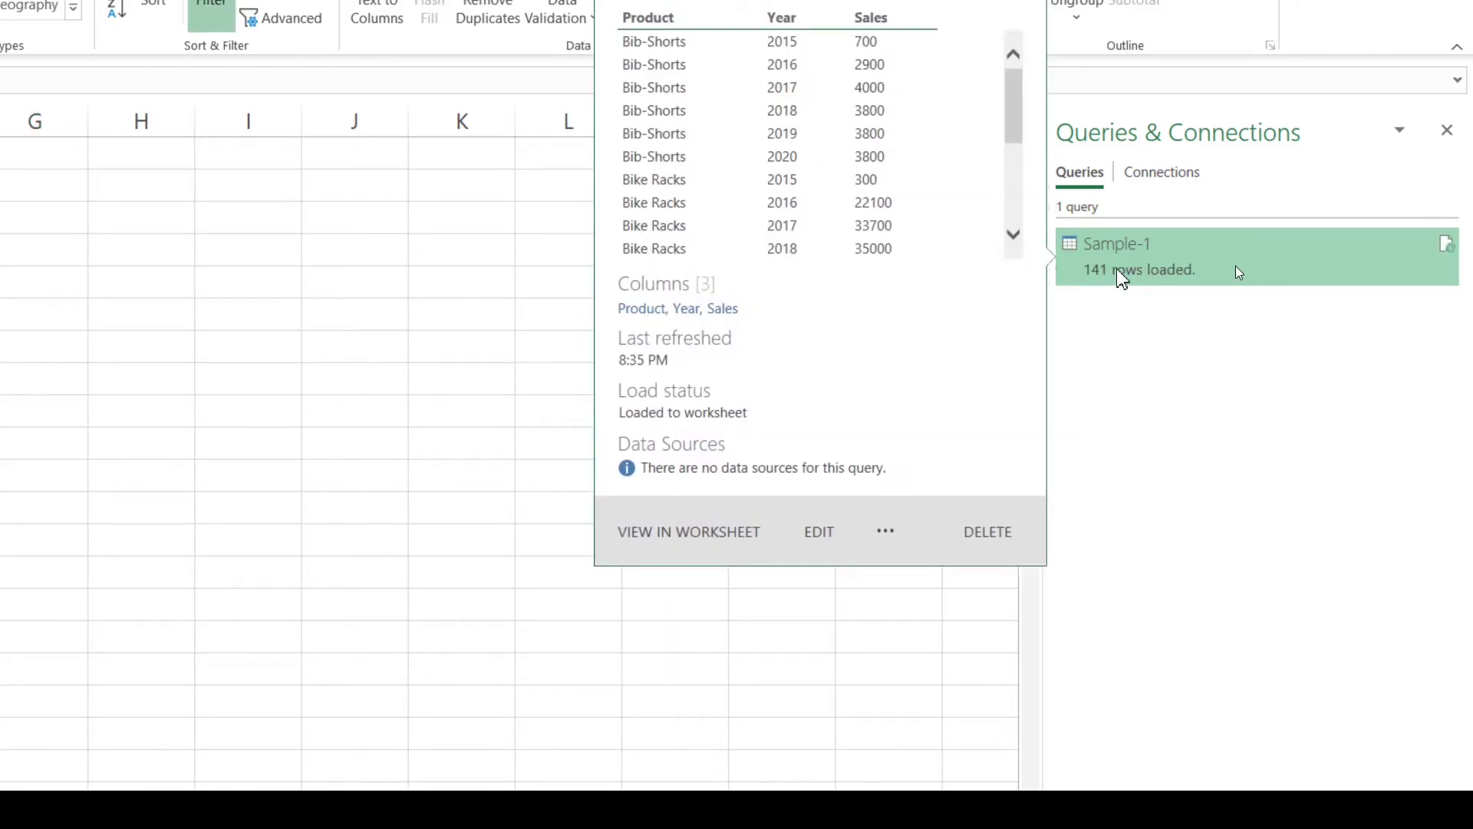
click(306, 293)
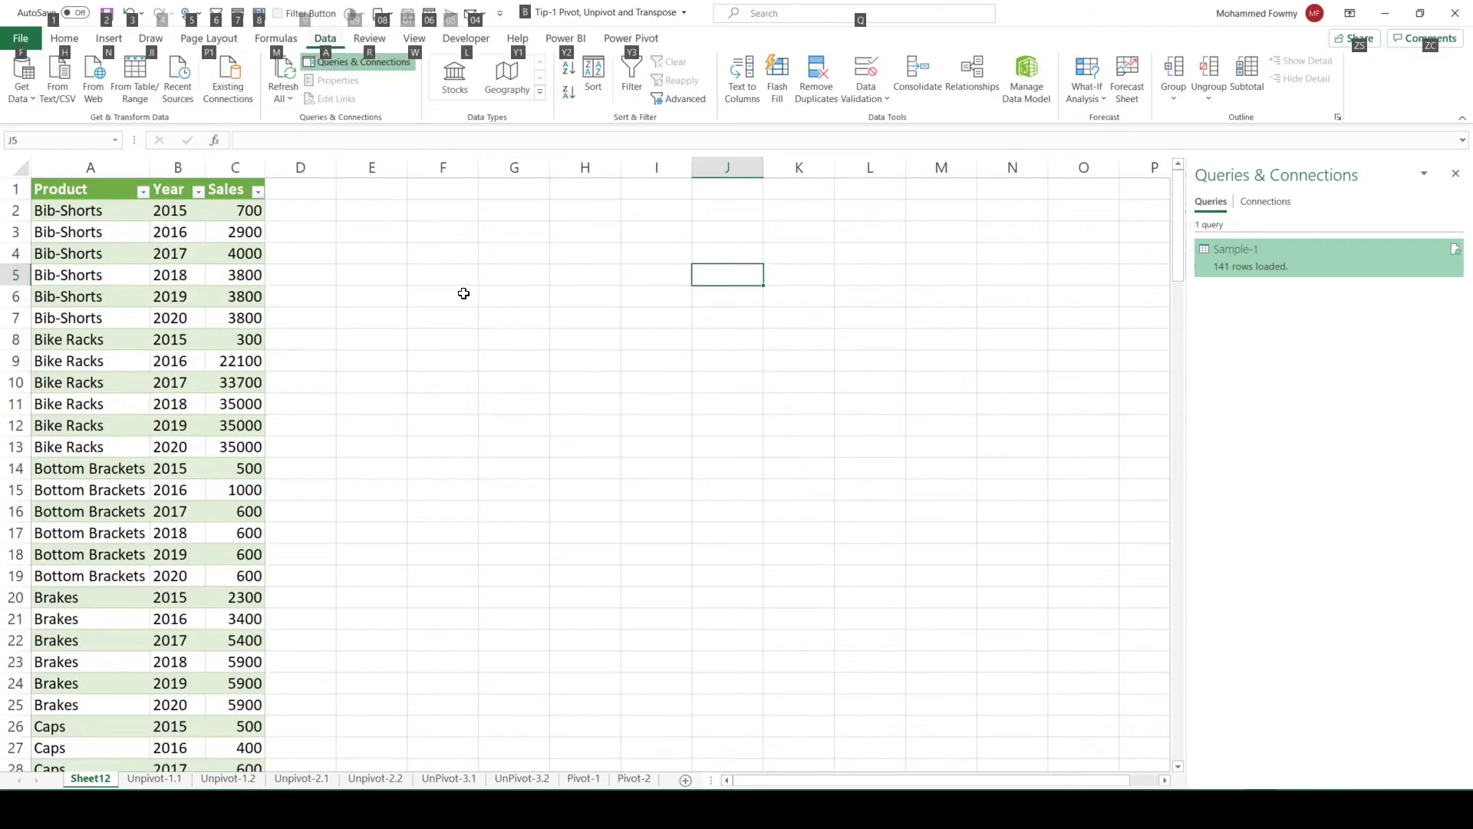
click(161, 274)
click(197, 192)
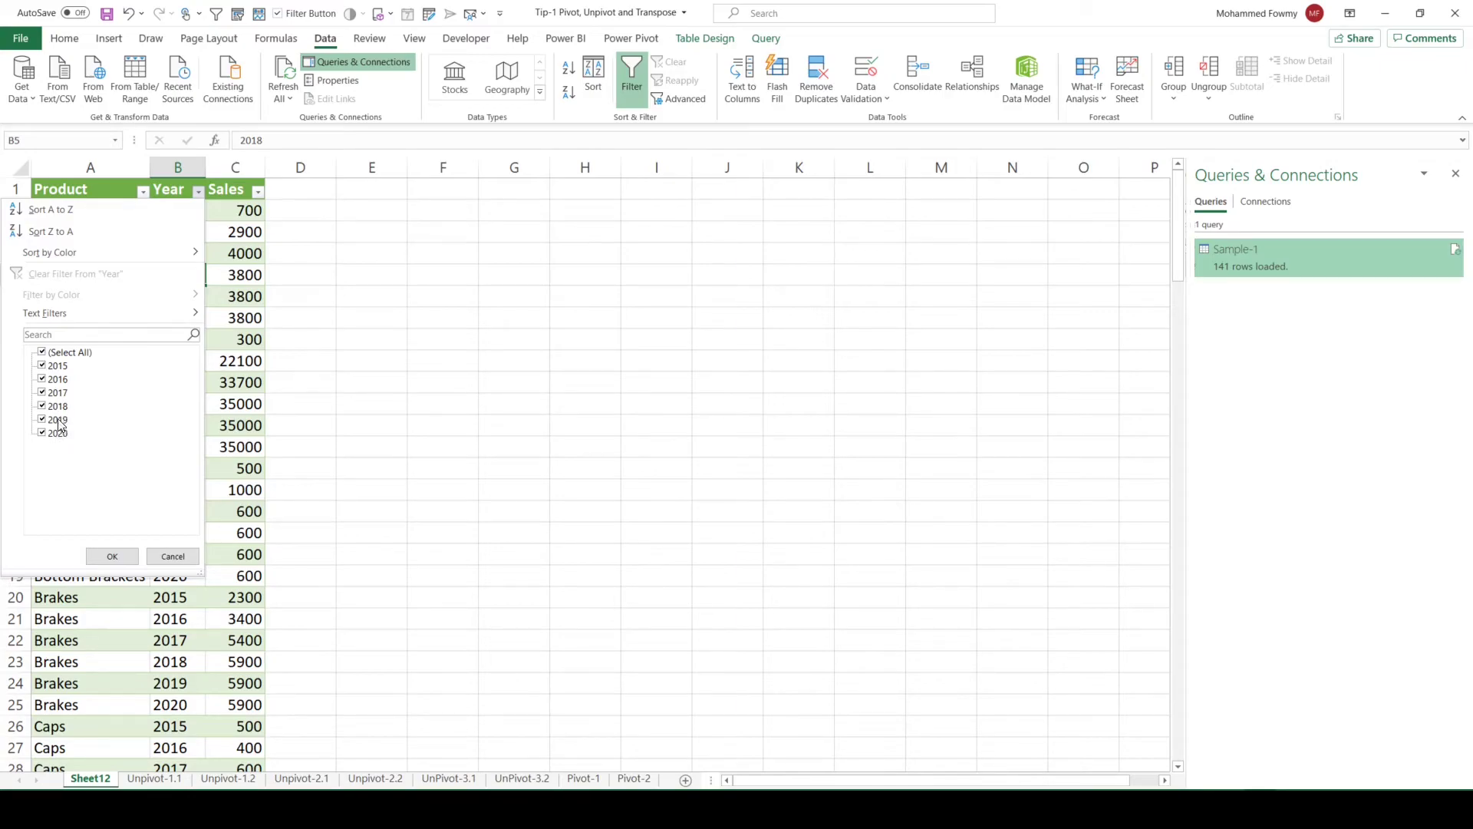
click(172, 556)
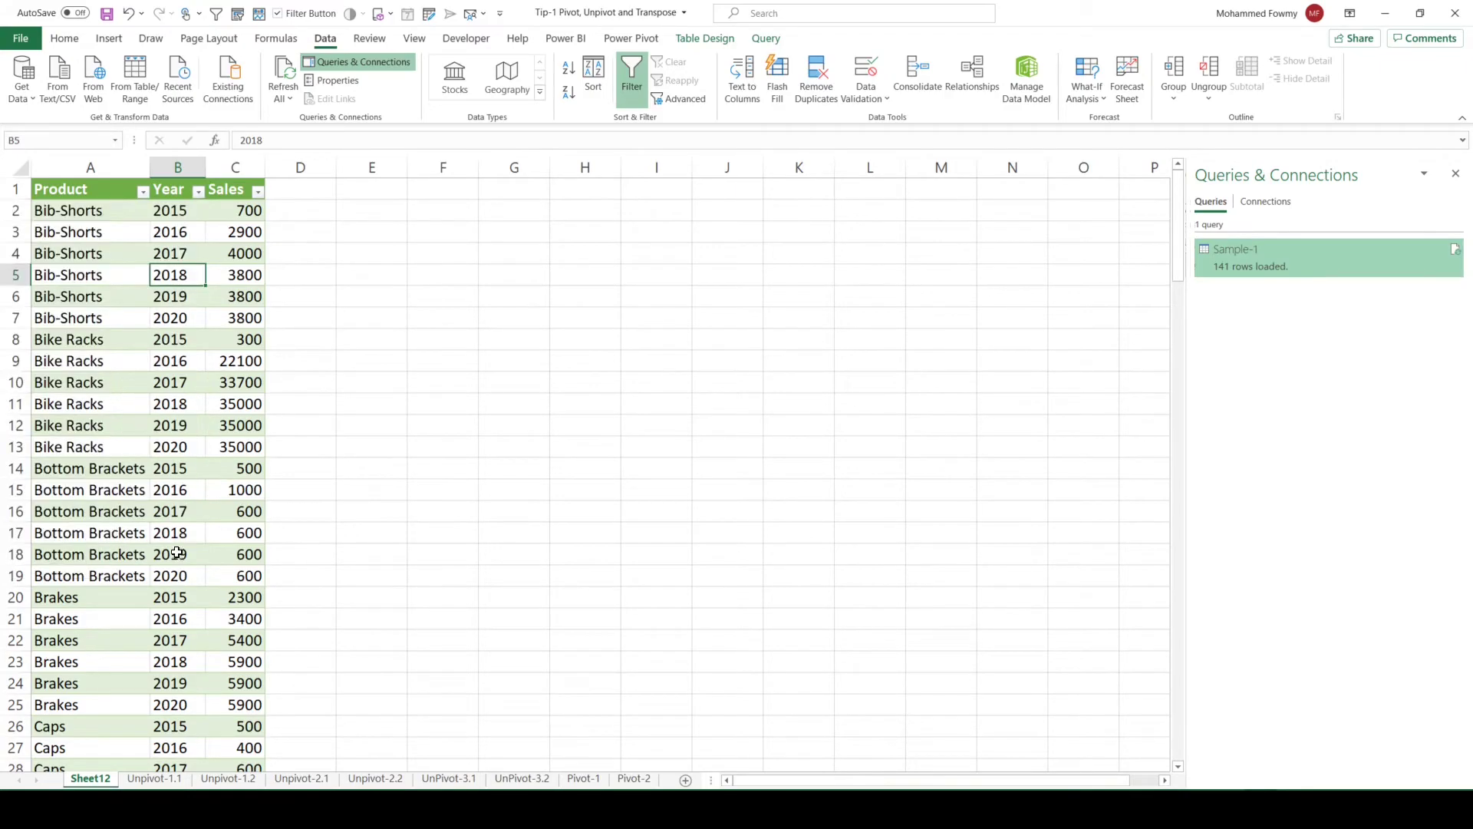
click(144, 192)
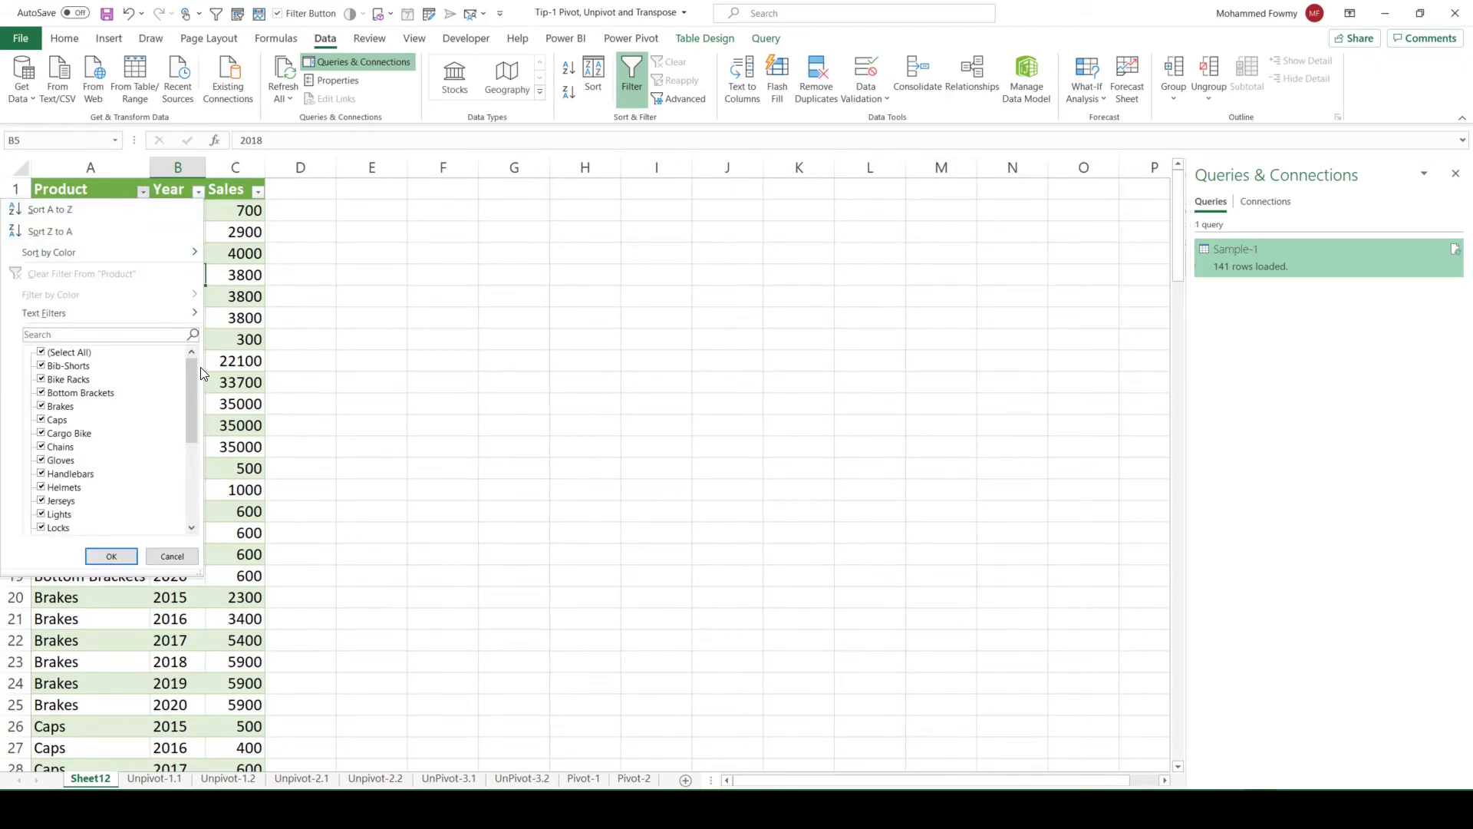
drag(191, 366, 189, 467)
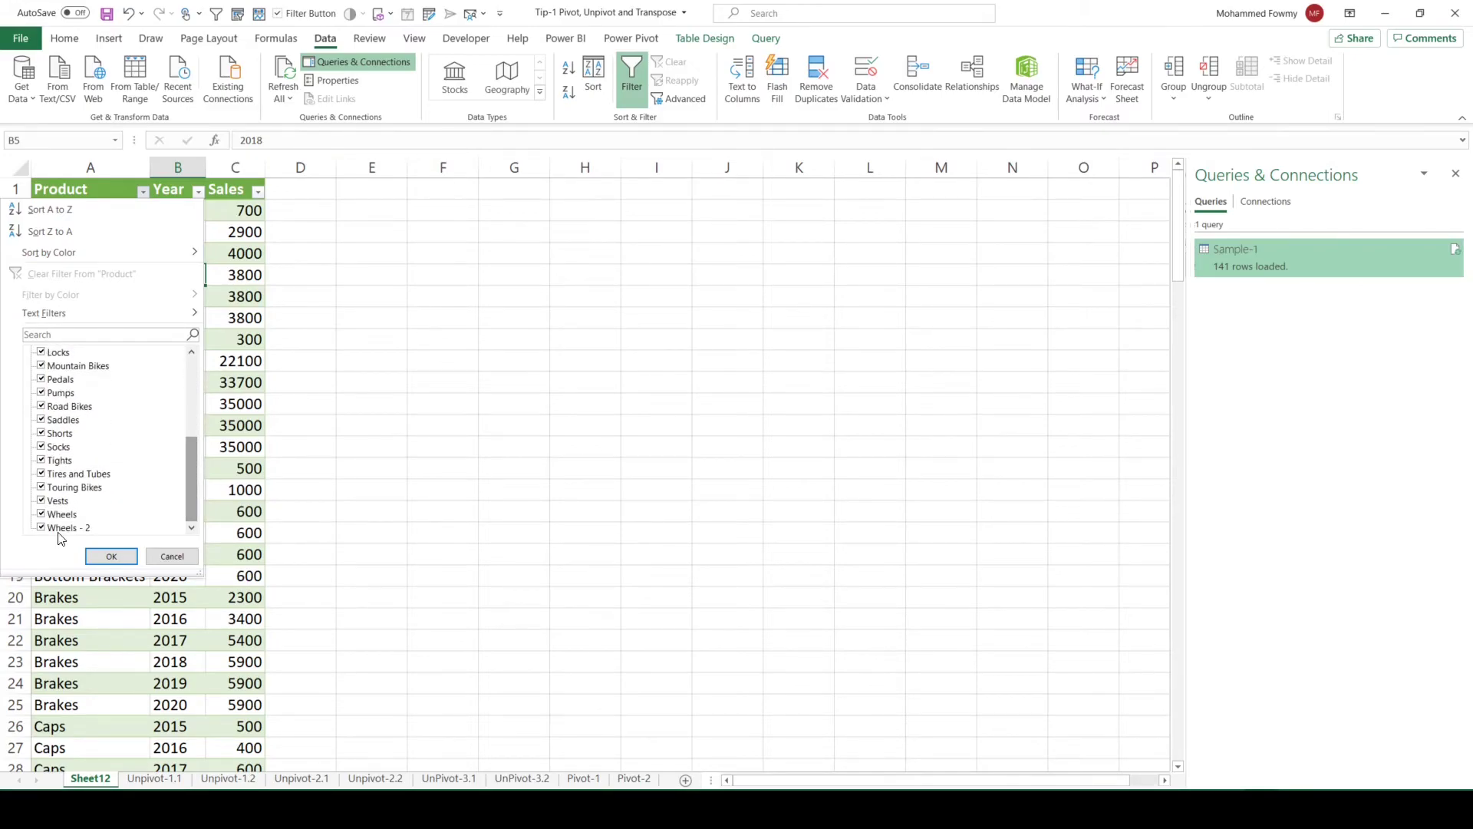
click(161, 555)
click(235, 380)
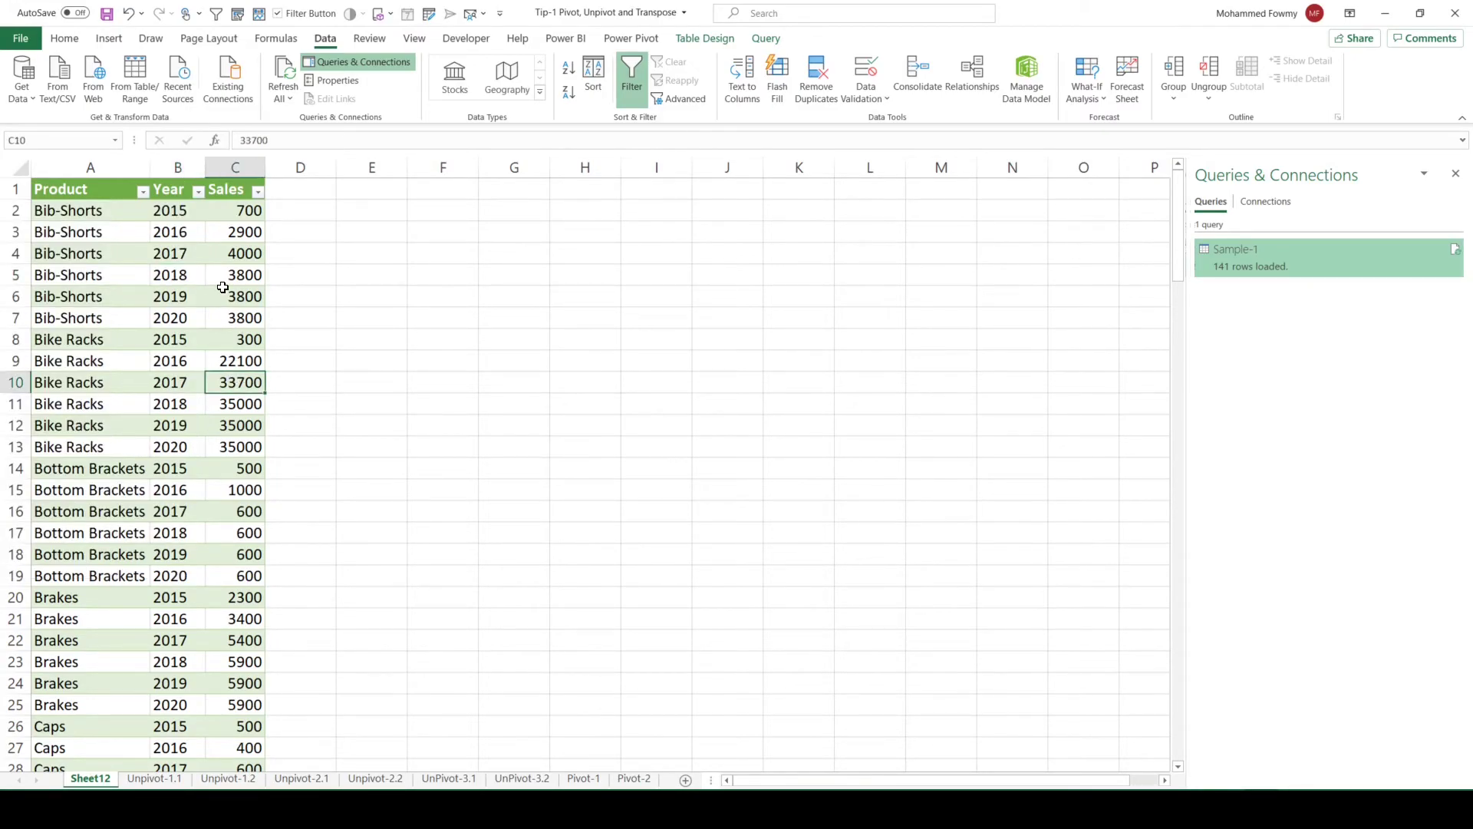
click(257, 191)
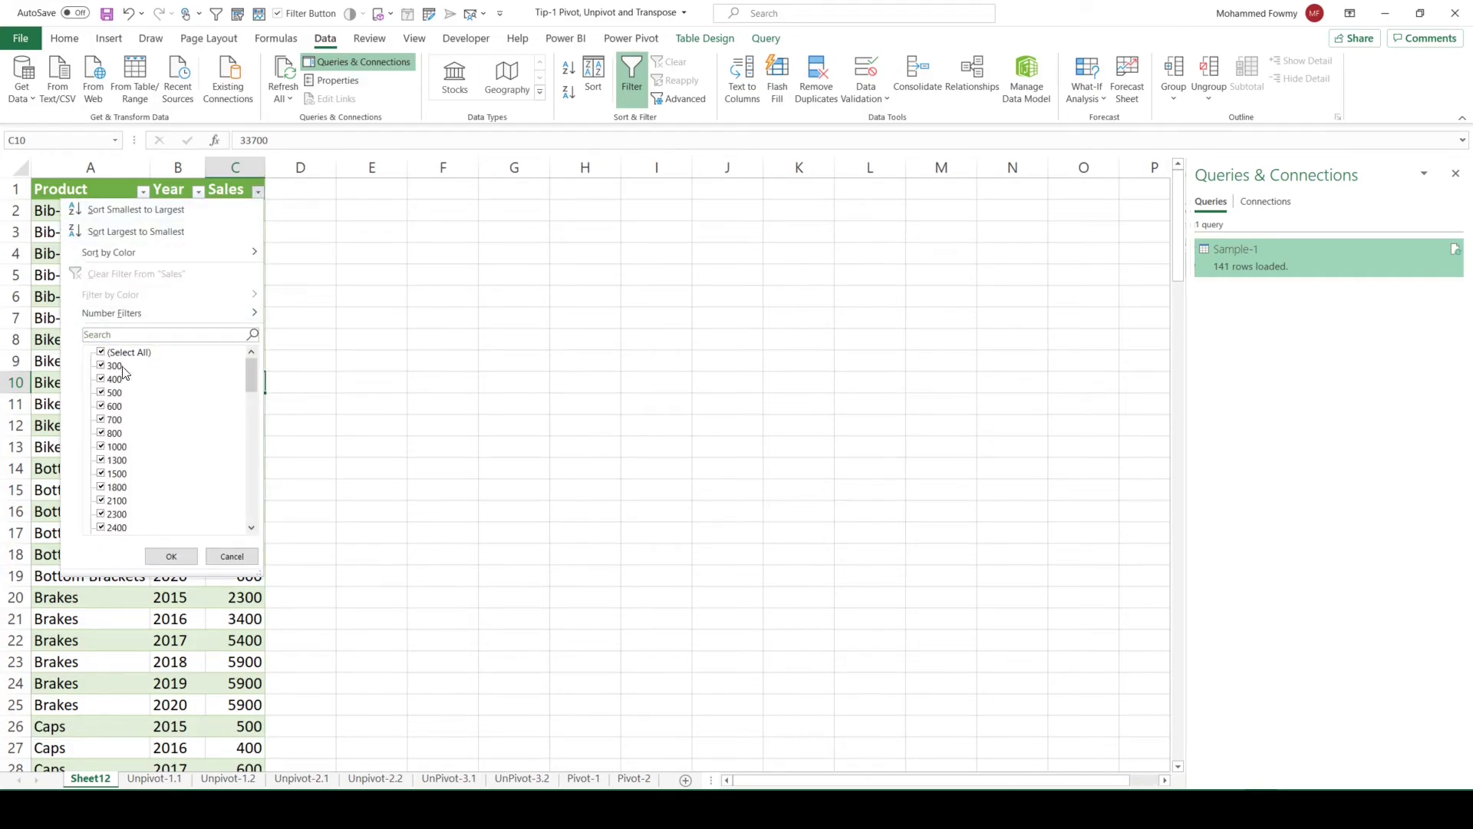
drag(254, 367, 255, 498)
click(243, 557)
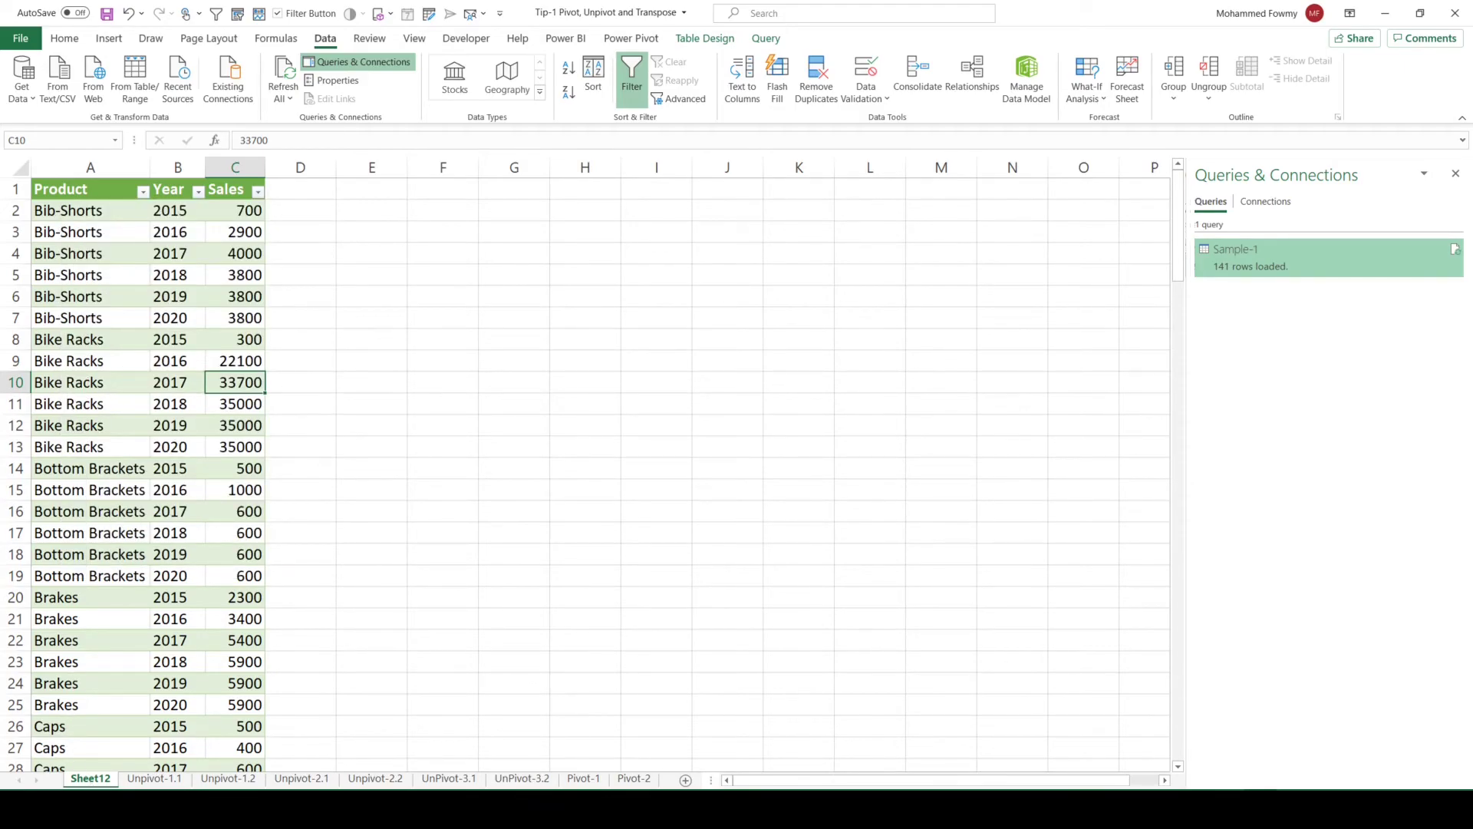
click(153, 778)
click(395, 373)
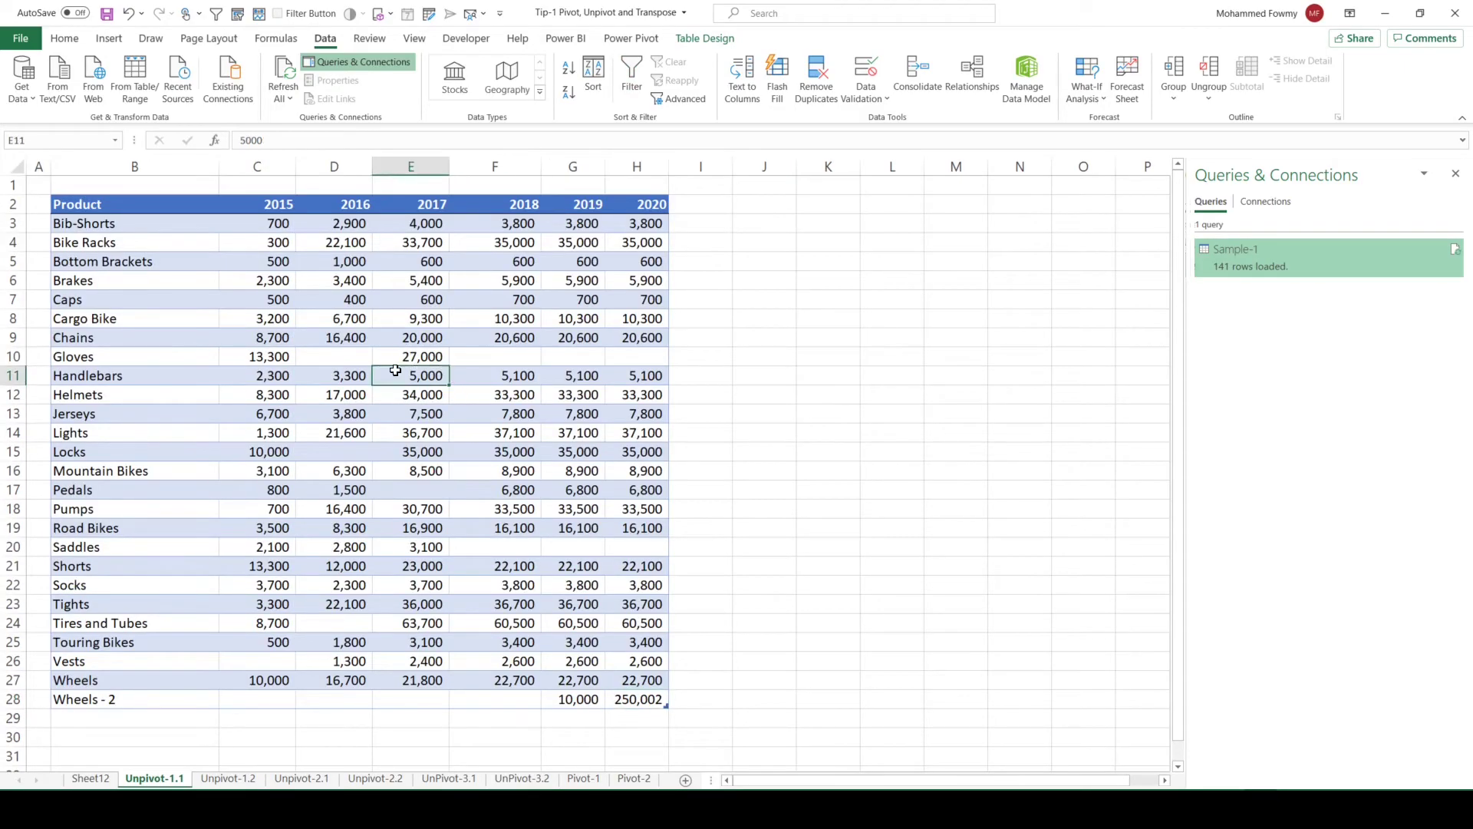
click(345, 358)
click(514, 354)
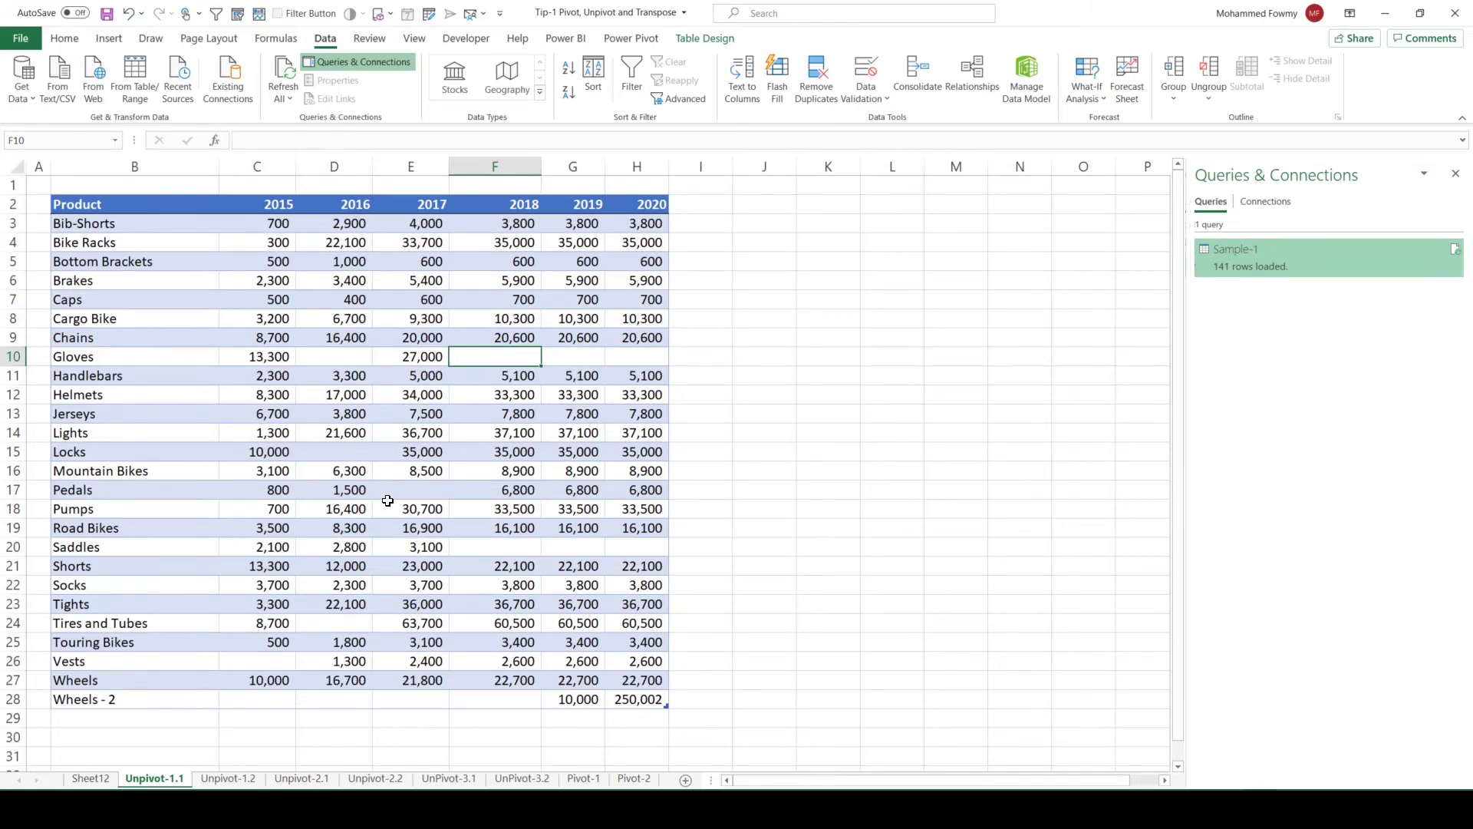
click(105, 778)
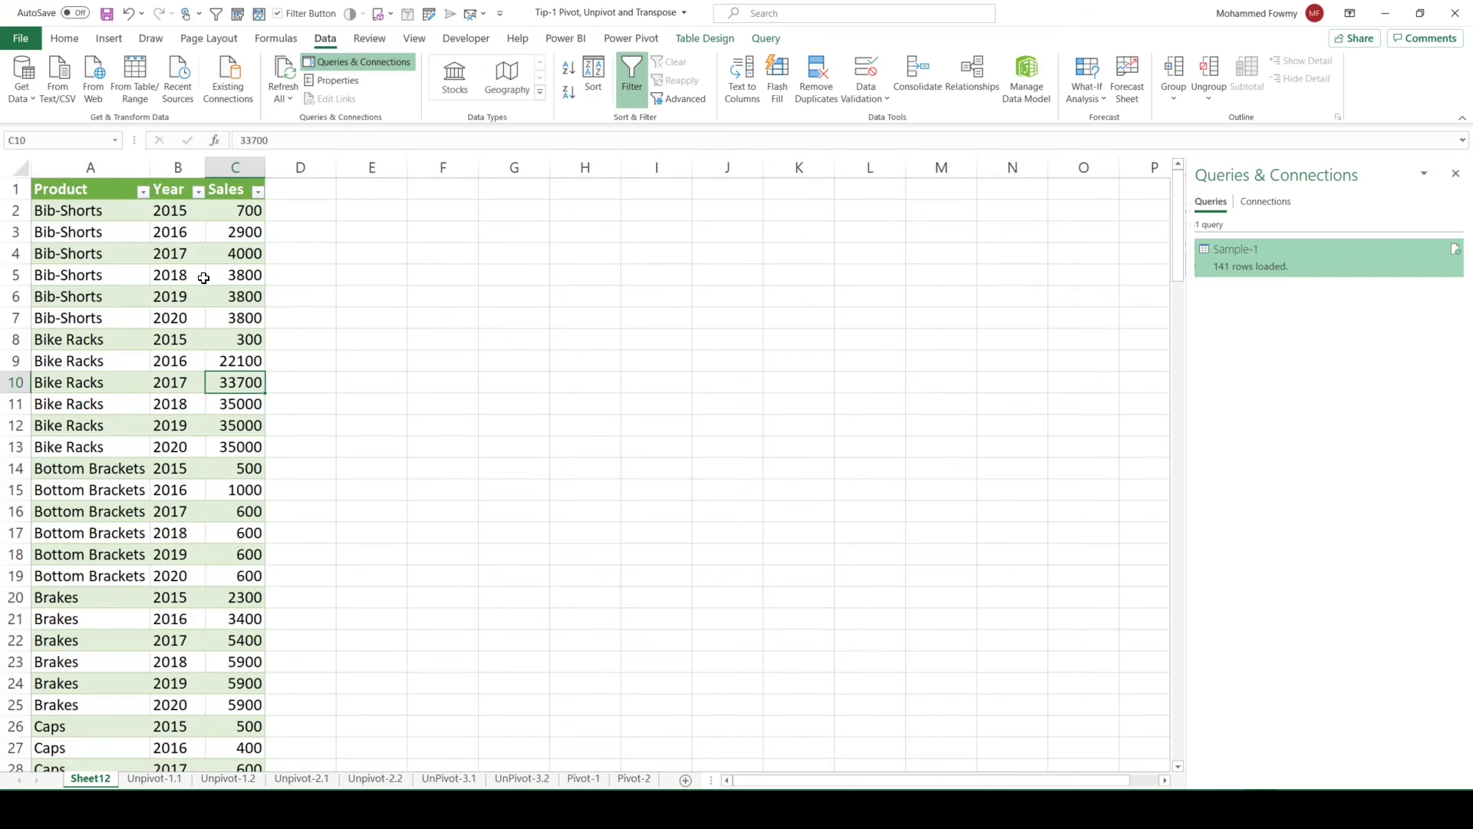
Create a PivotTable from the Sample_1 table on the existing worksheet at cell E3
click(119, 205)
click(109, 38)
click(27, 75)
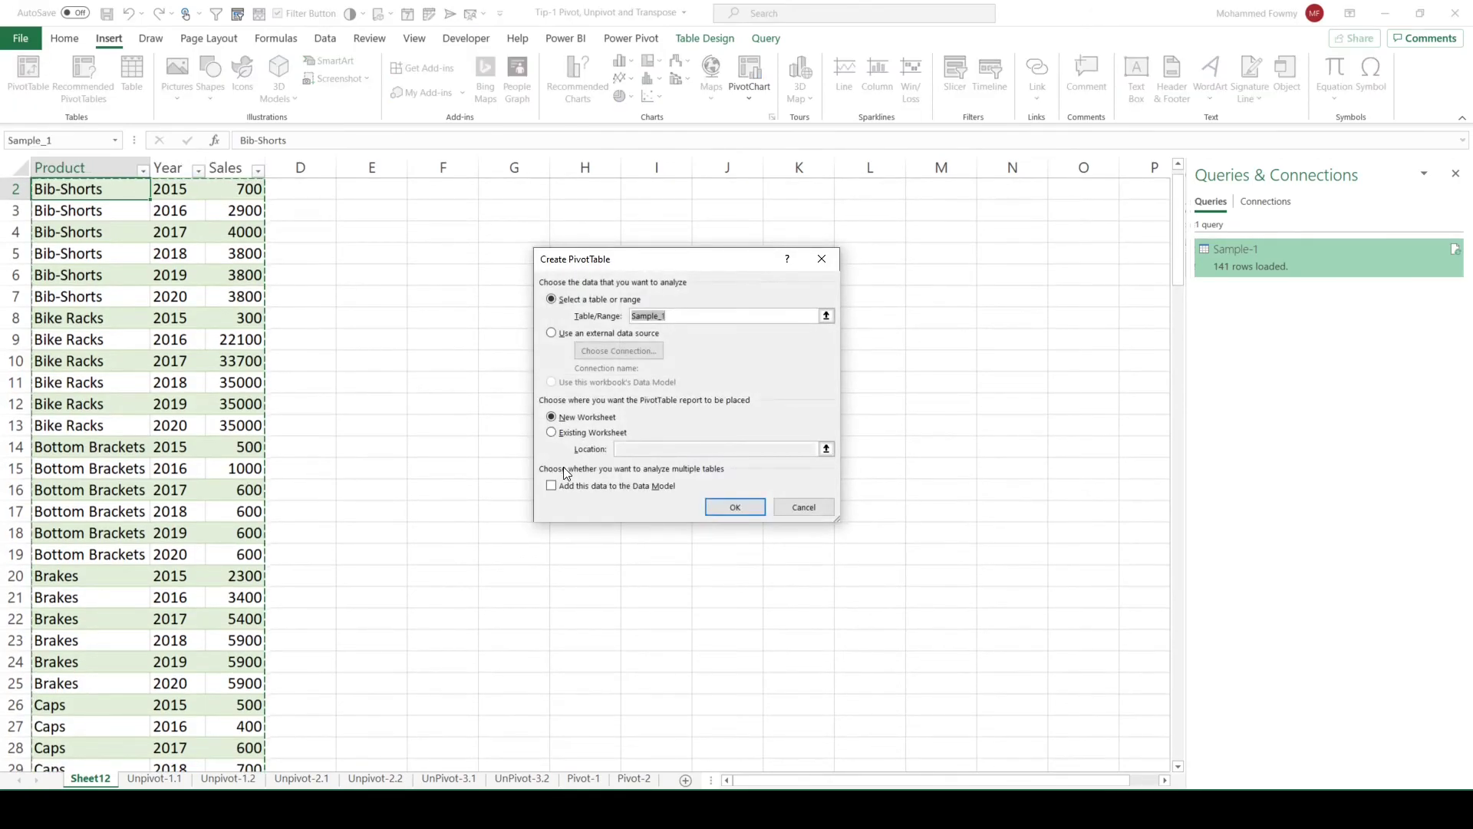
click(552, 432)
click(376, 207)
click(735, 506)
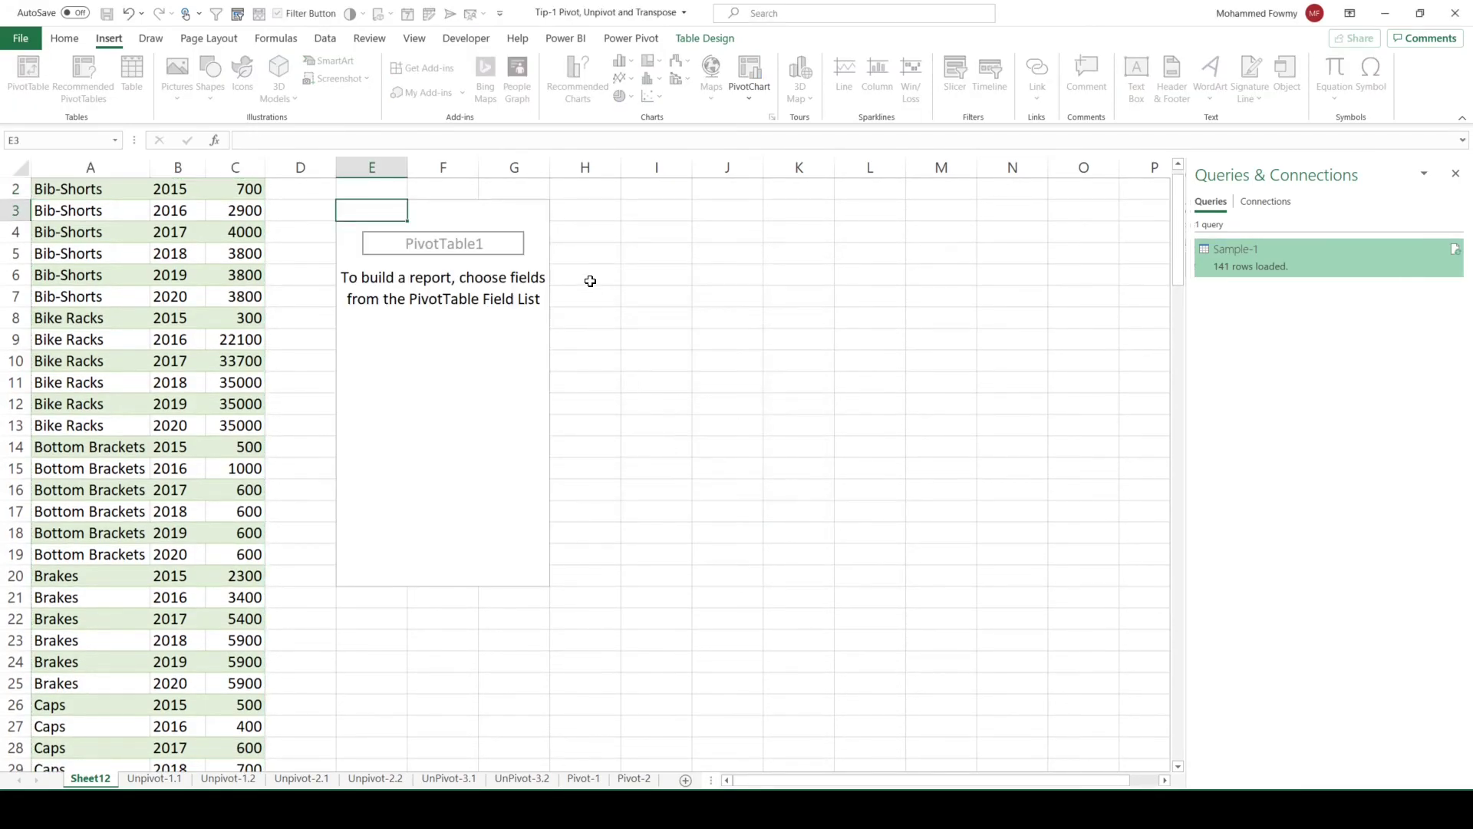
Put Product then Year in the PivotTable rows, with years nested under each product
click(468, 299)
drag(1243, 259, 1285, 675)
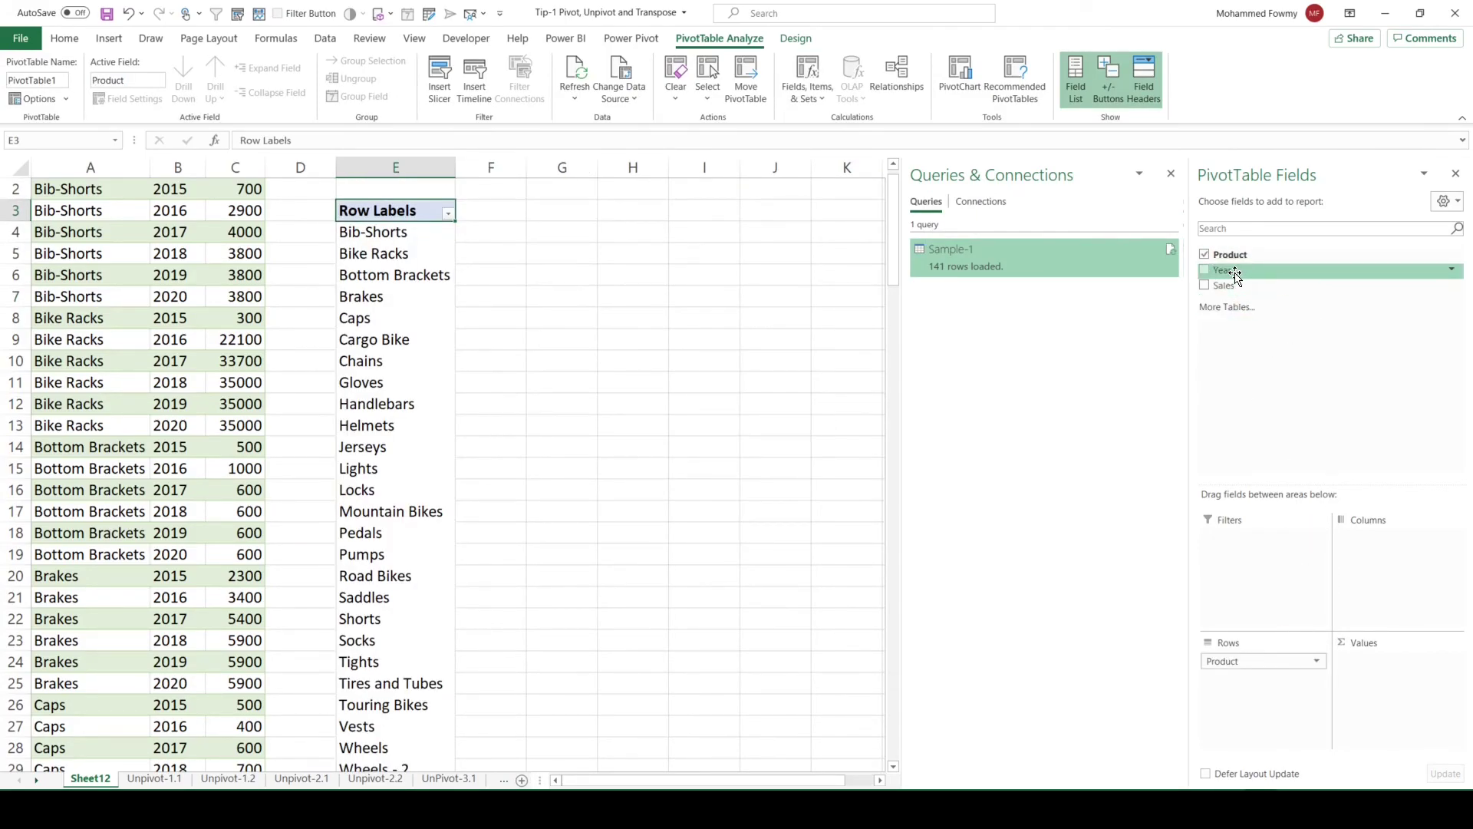
drag(1228, 270, 1410, 684)
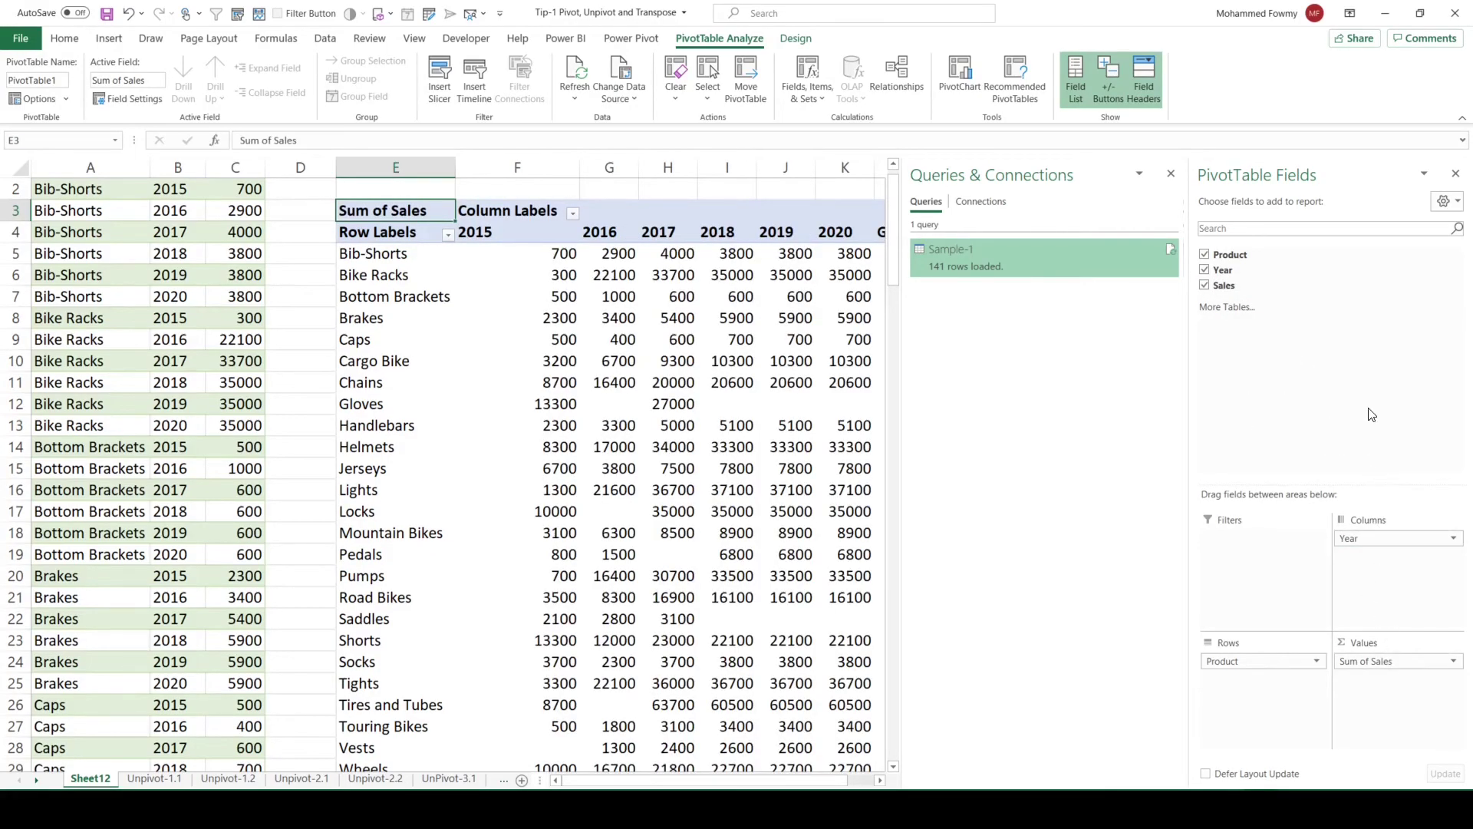
drag(1402, 538, 1243, 715)
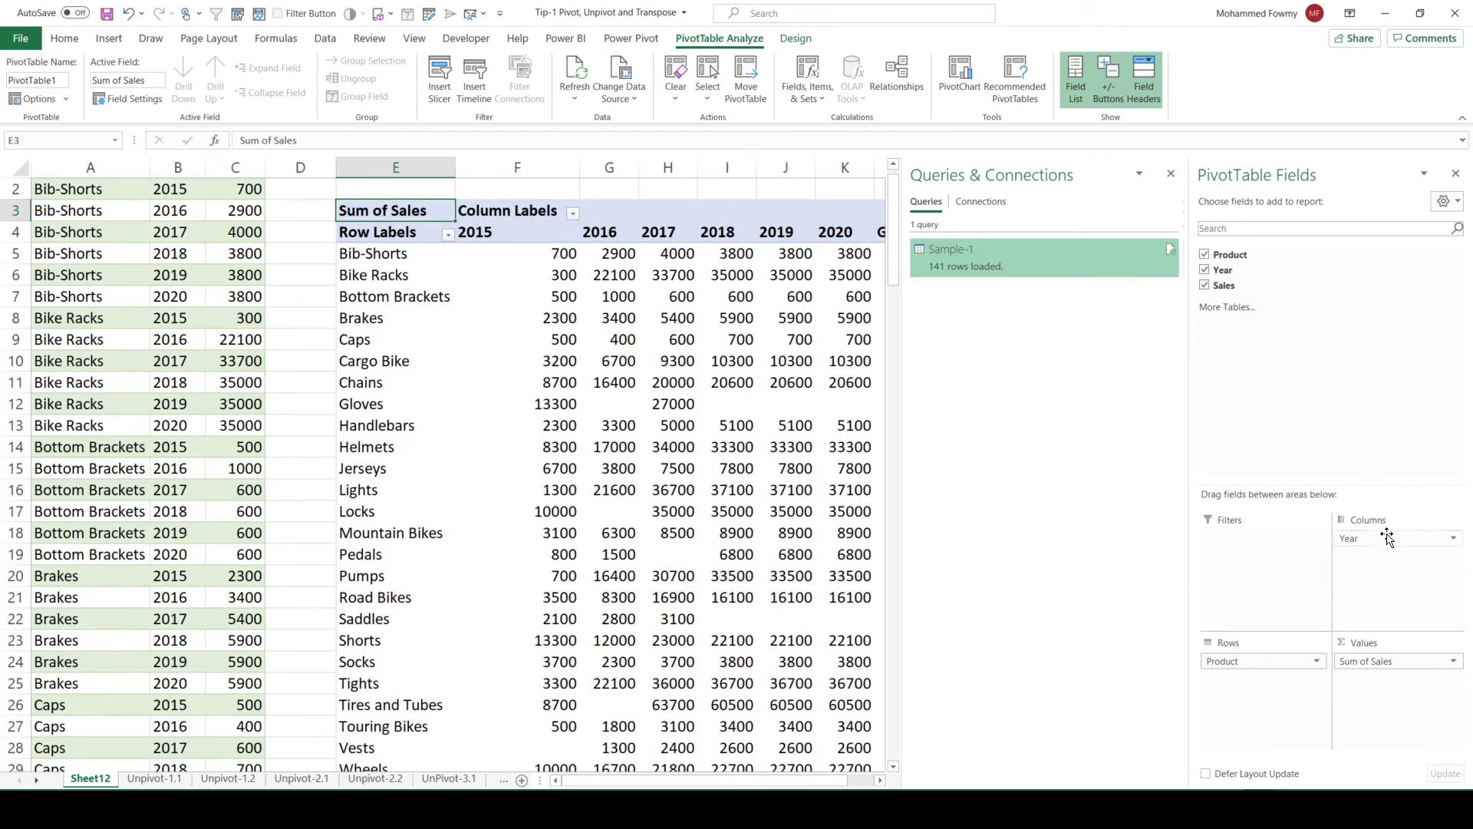
drag(1385, 537, 1243, 714)
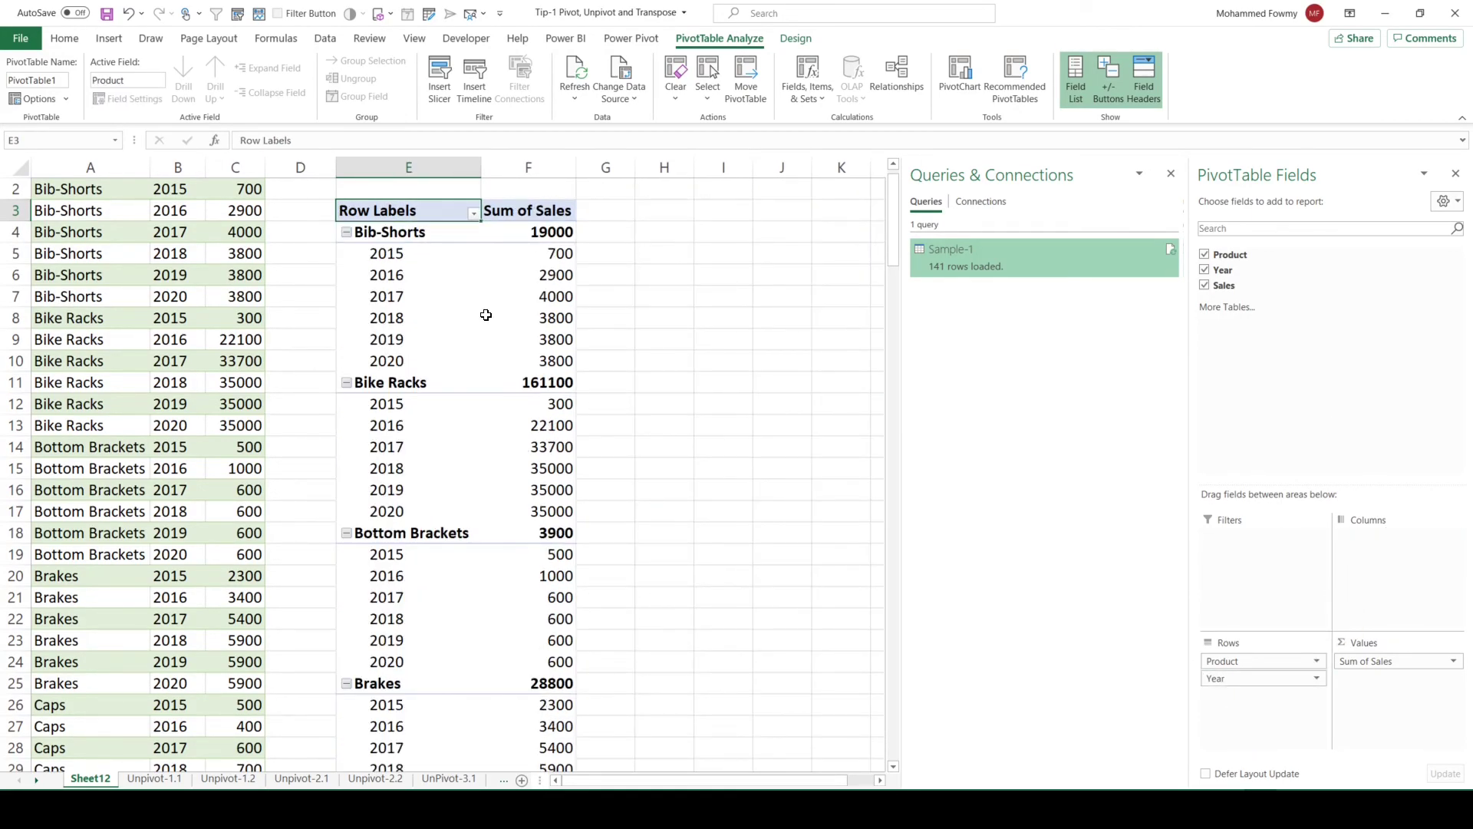